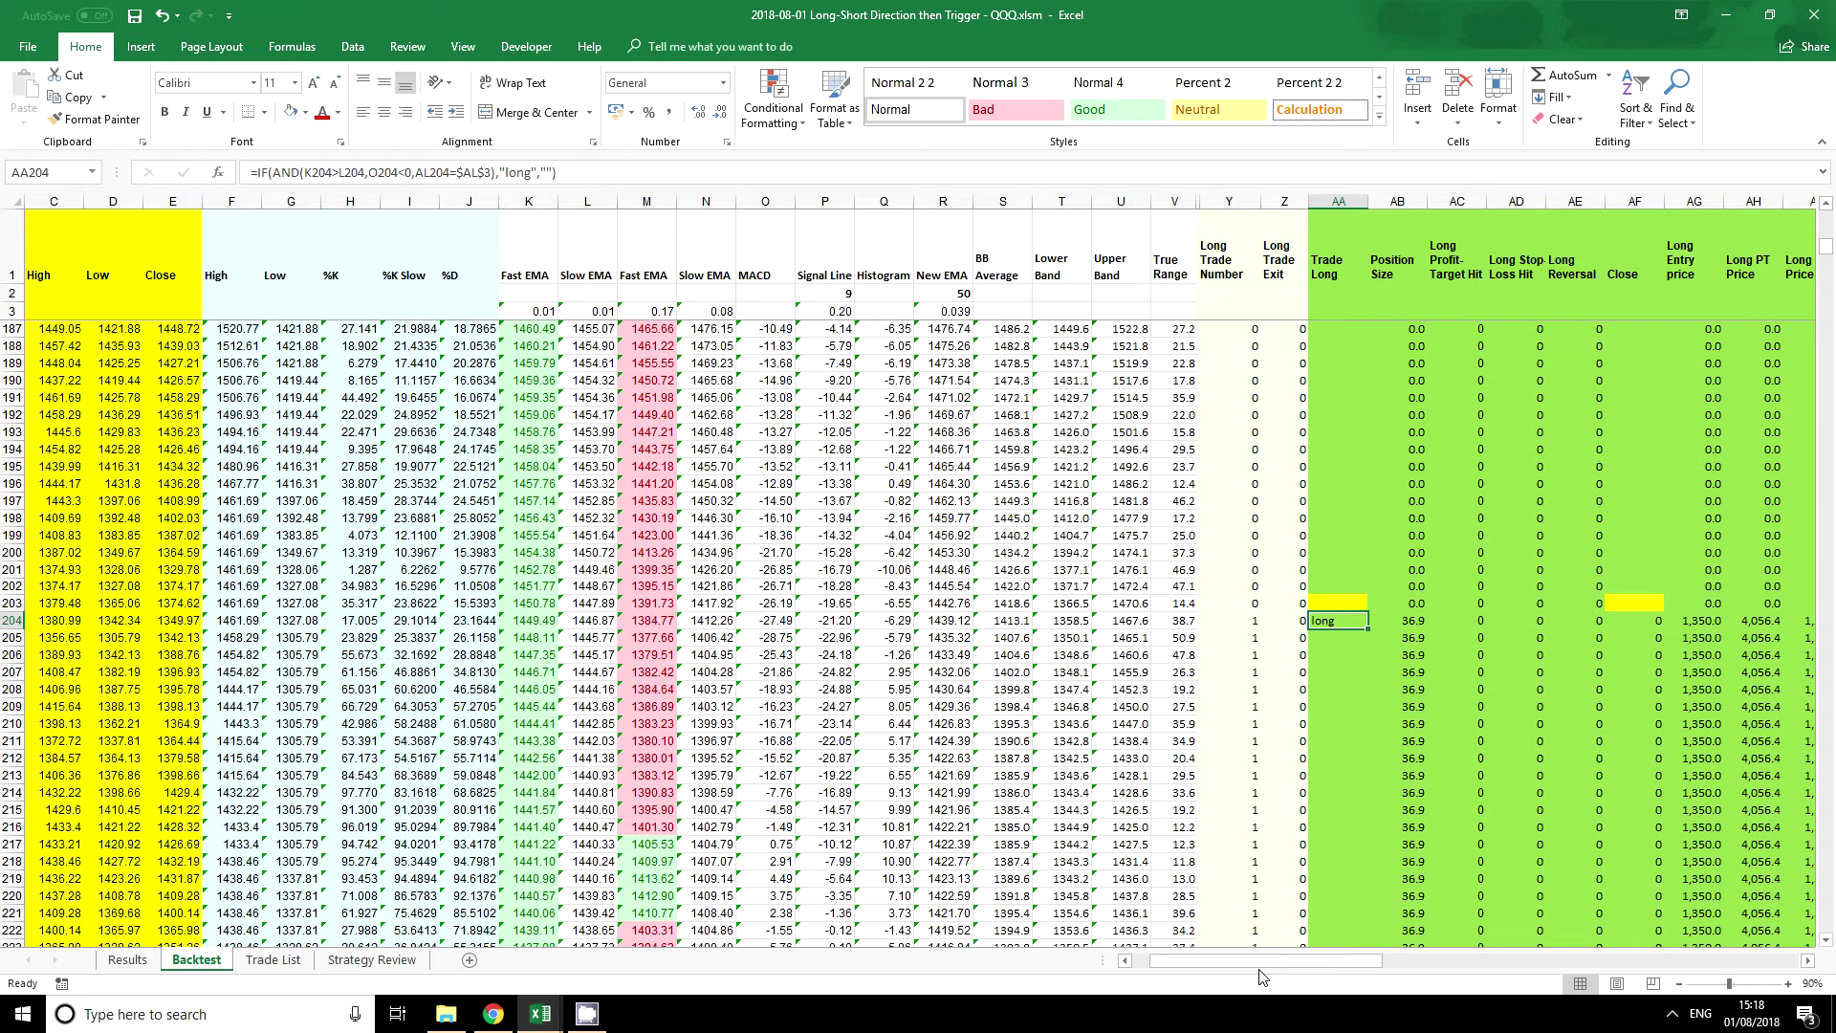
Compare the Trade Long formula in AA204 with the Trade Short formula in AW204
drag(1278, 961, 1413, 934)
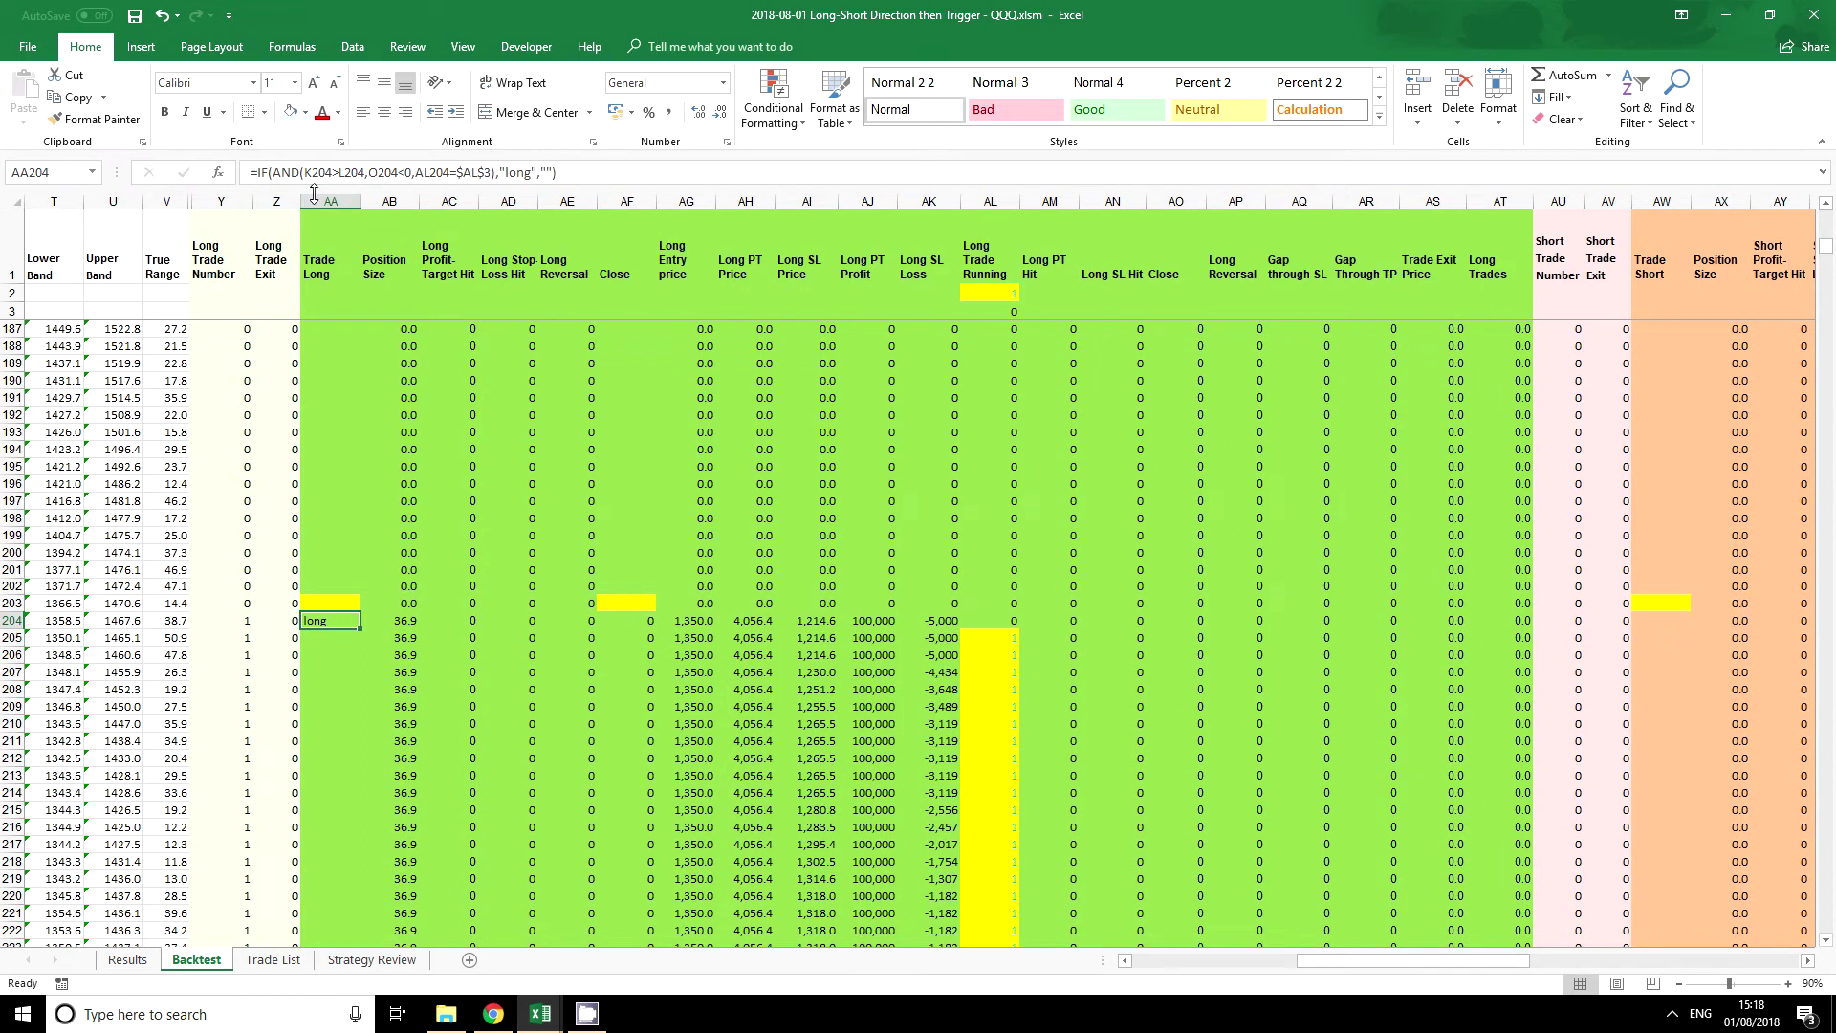
click(325, 270)
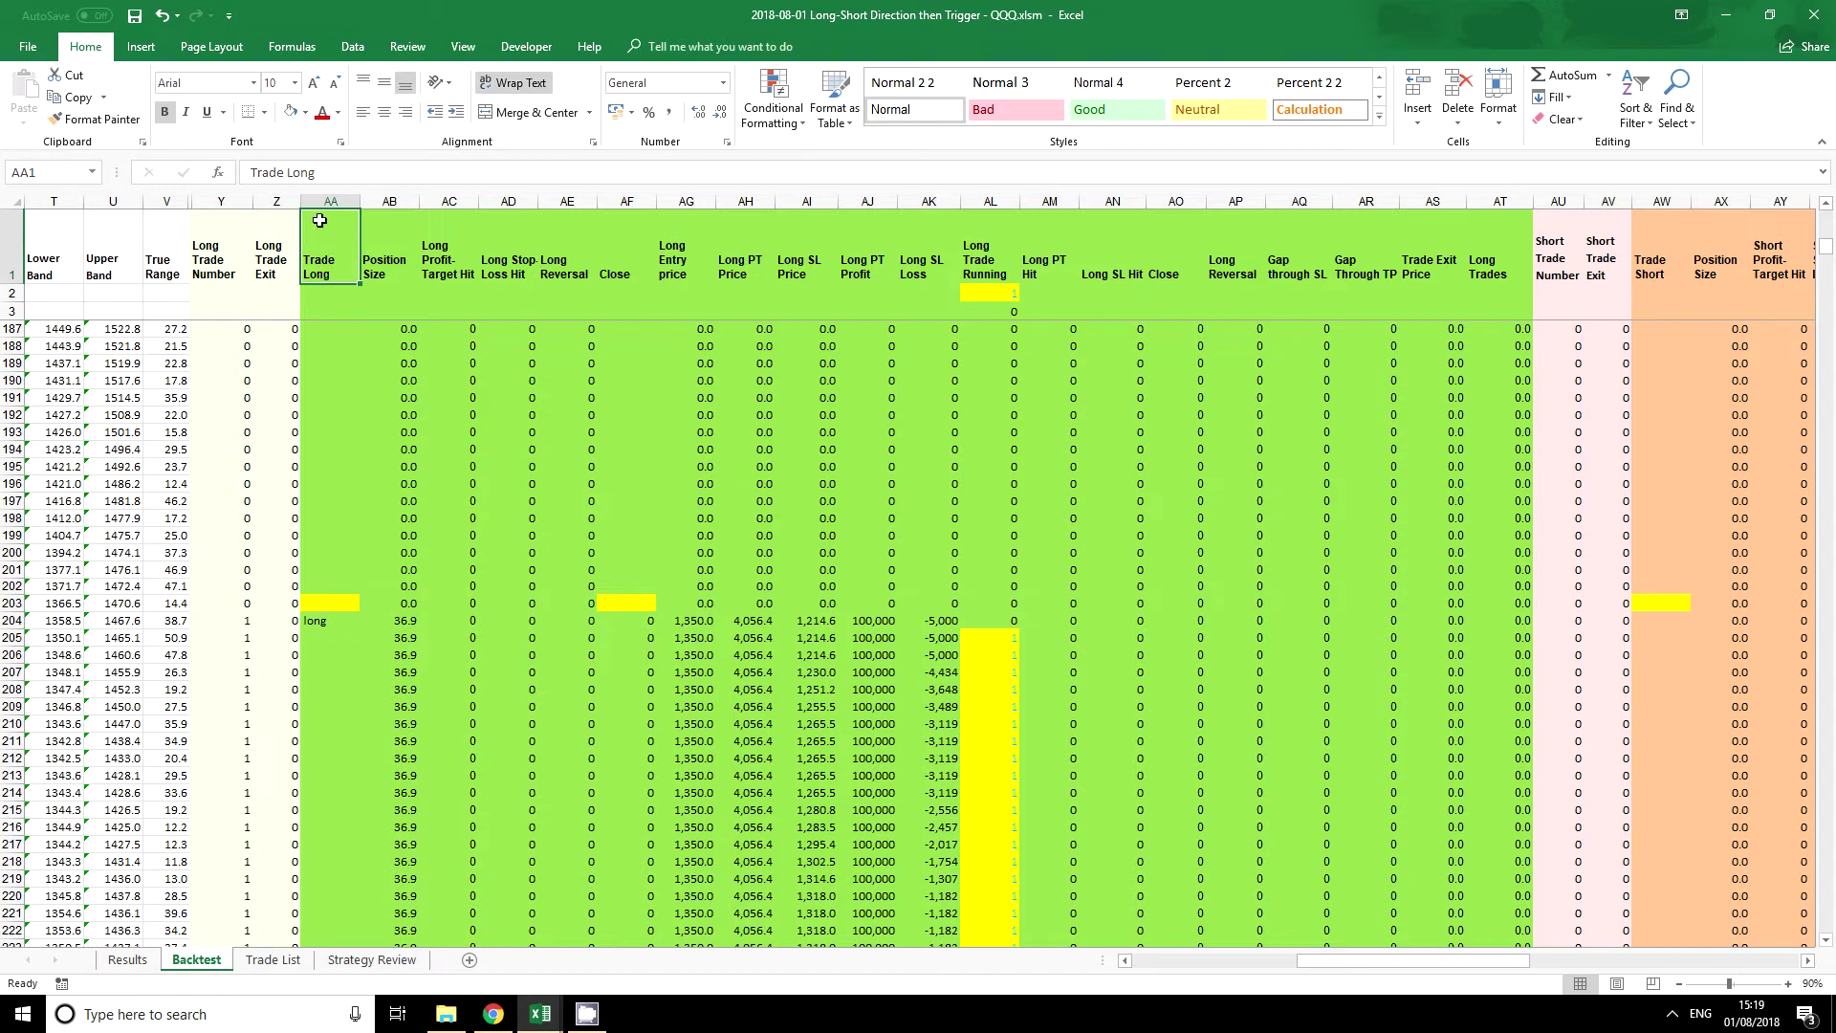
click(321, 623)
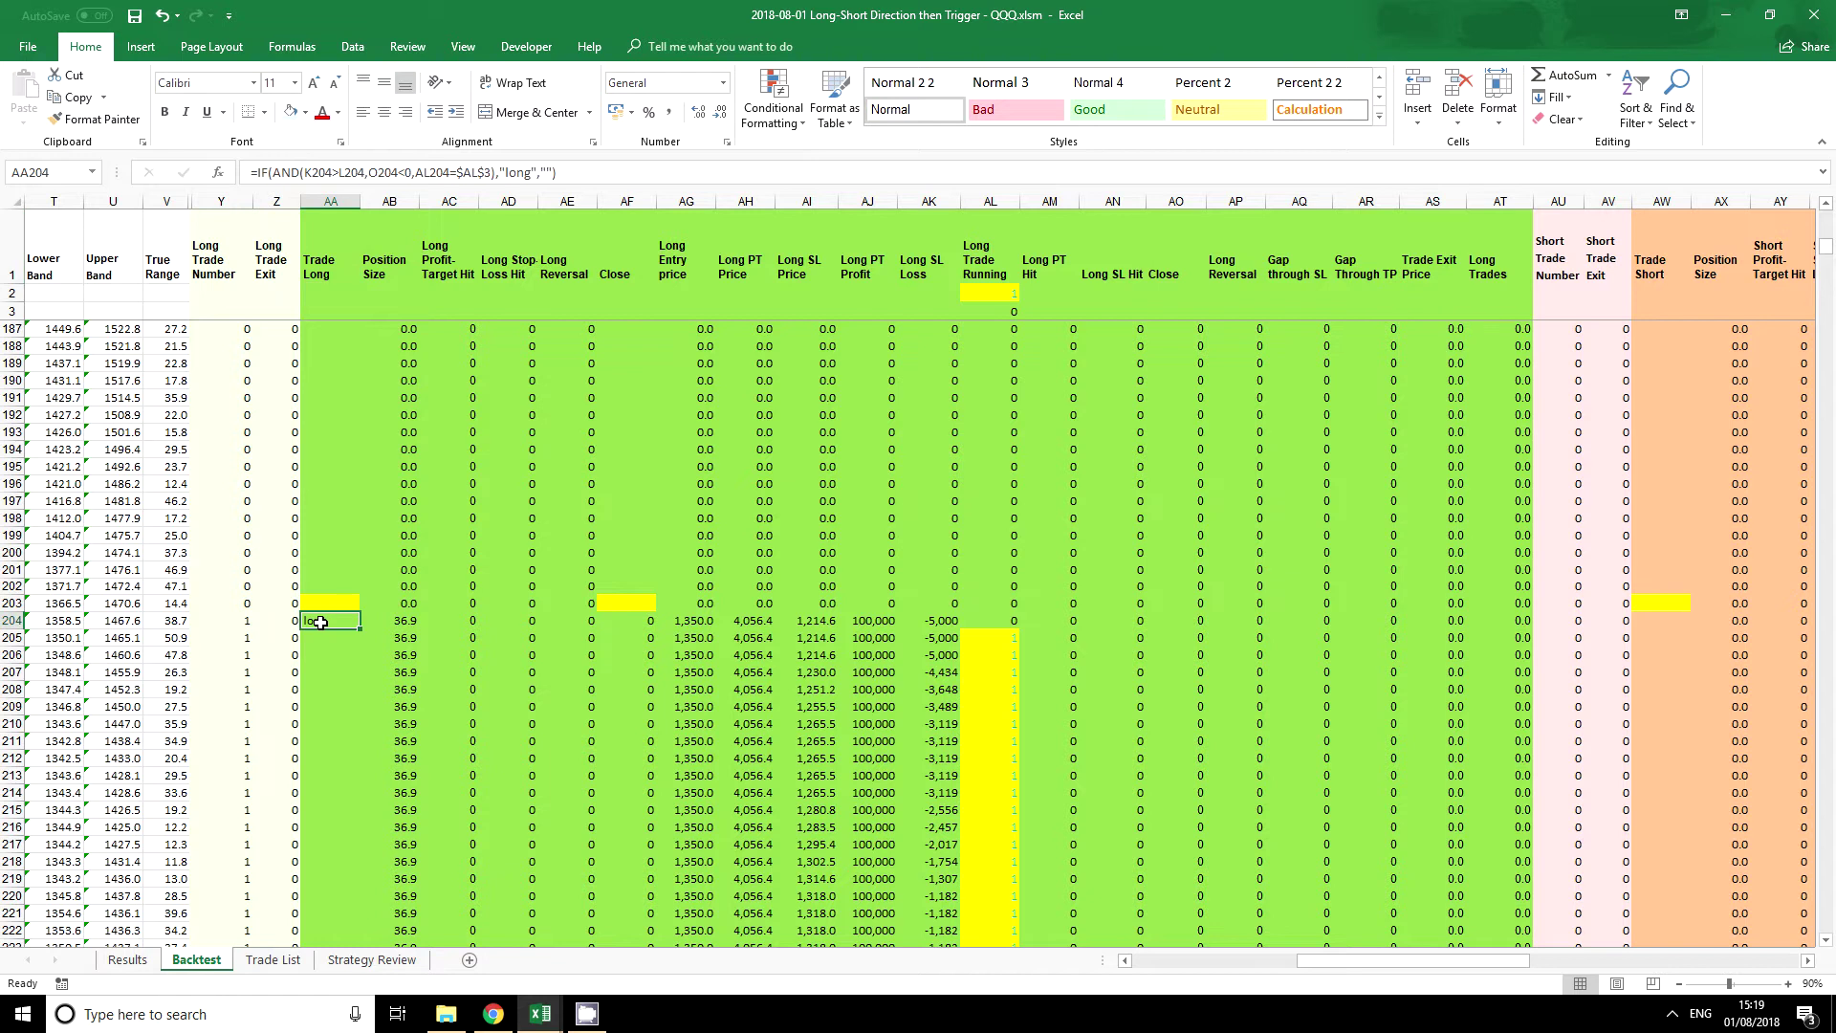
click(1648, 266)
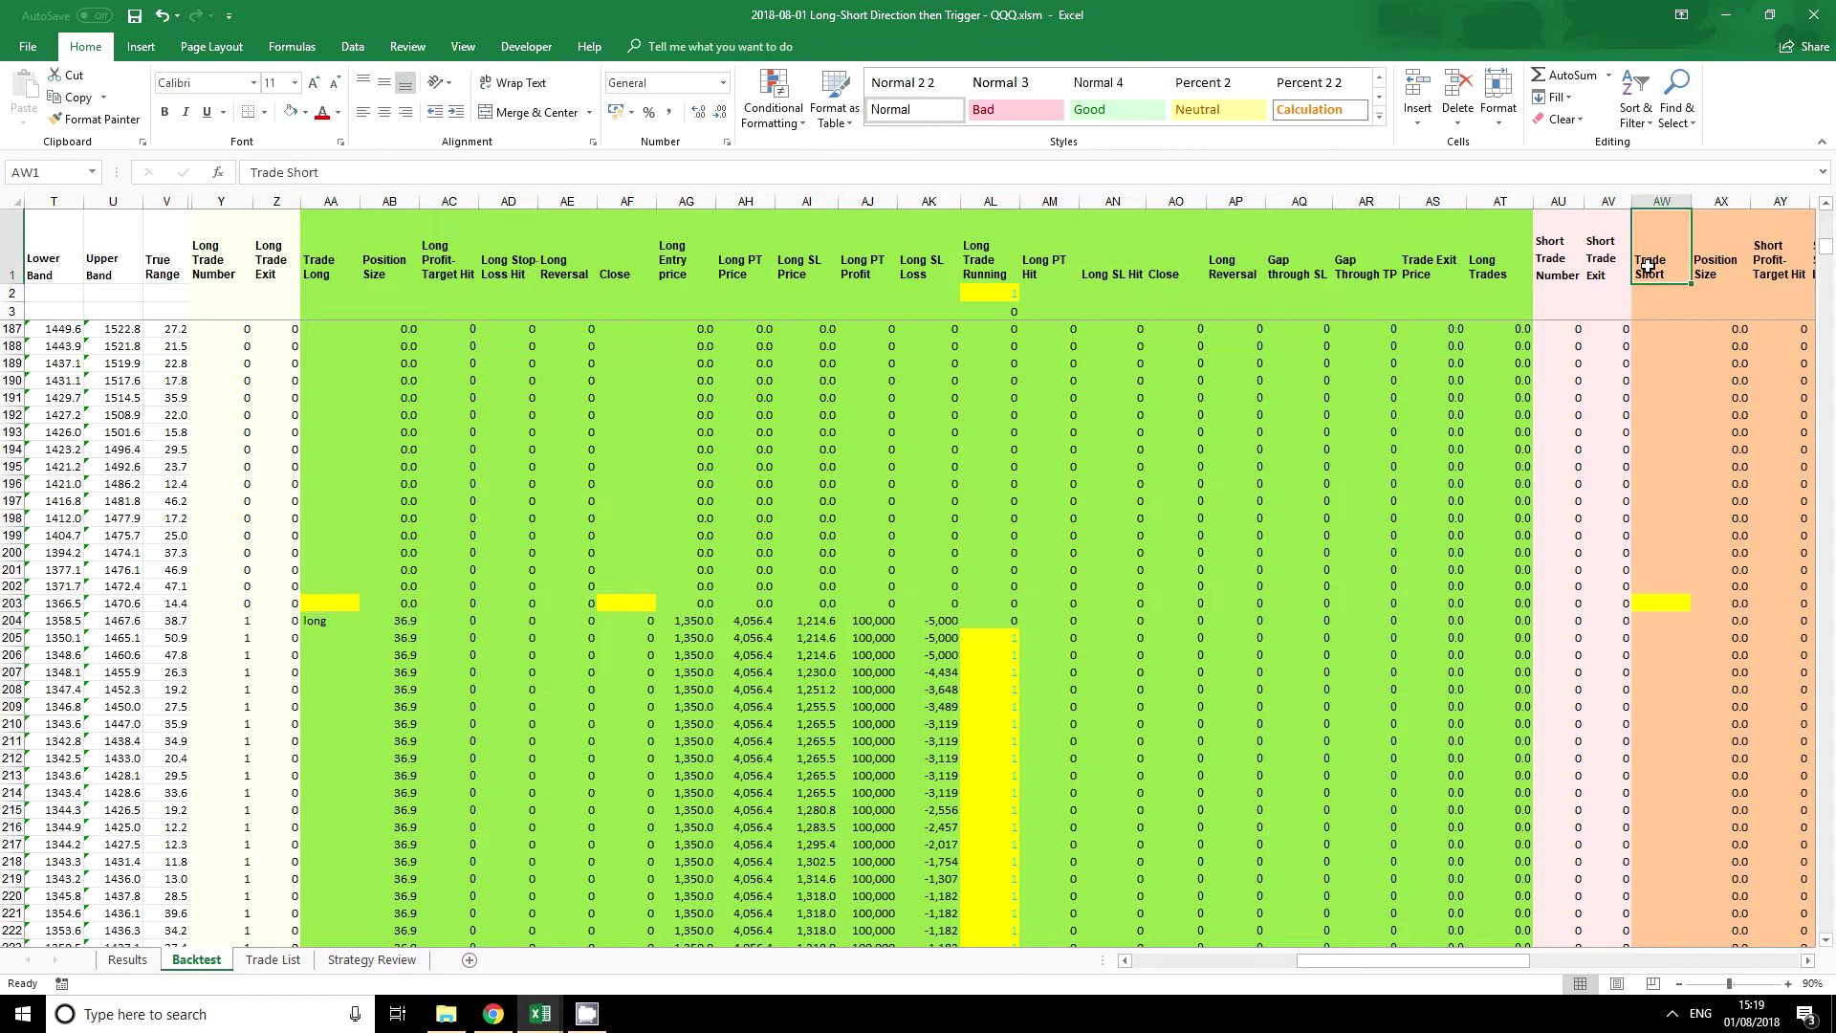
click(1654, 624)
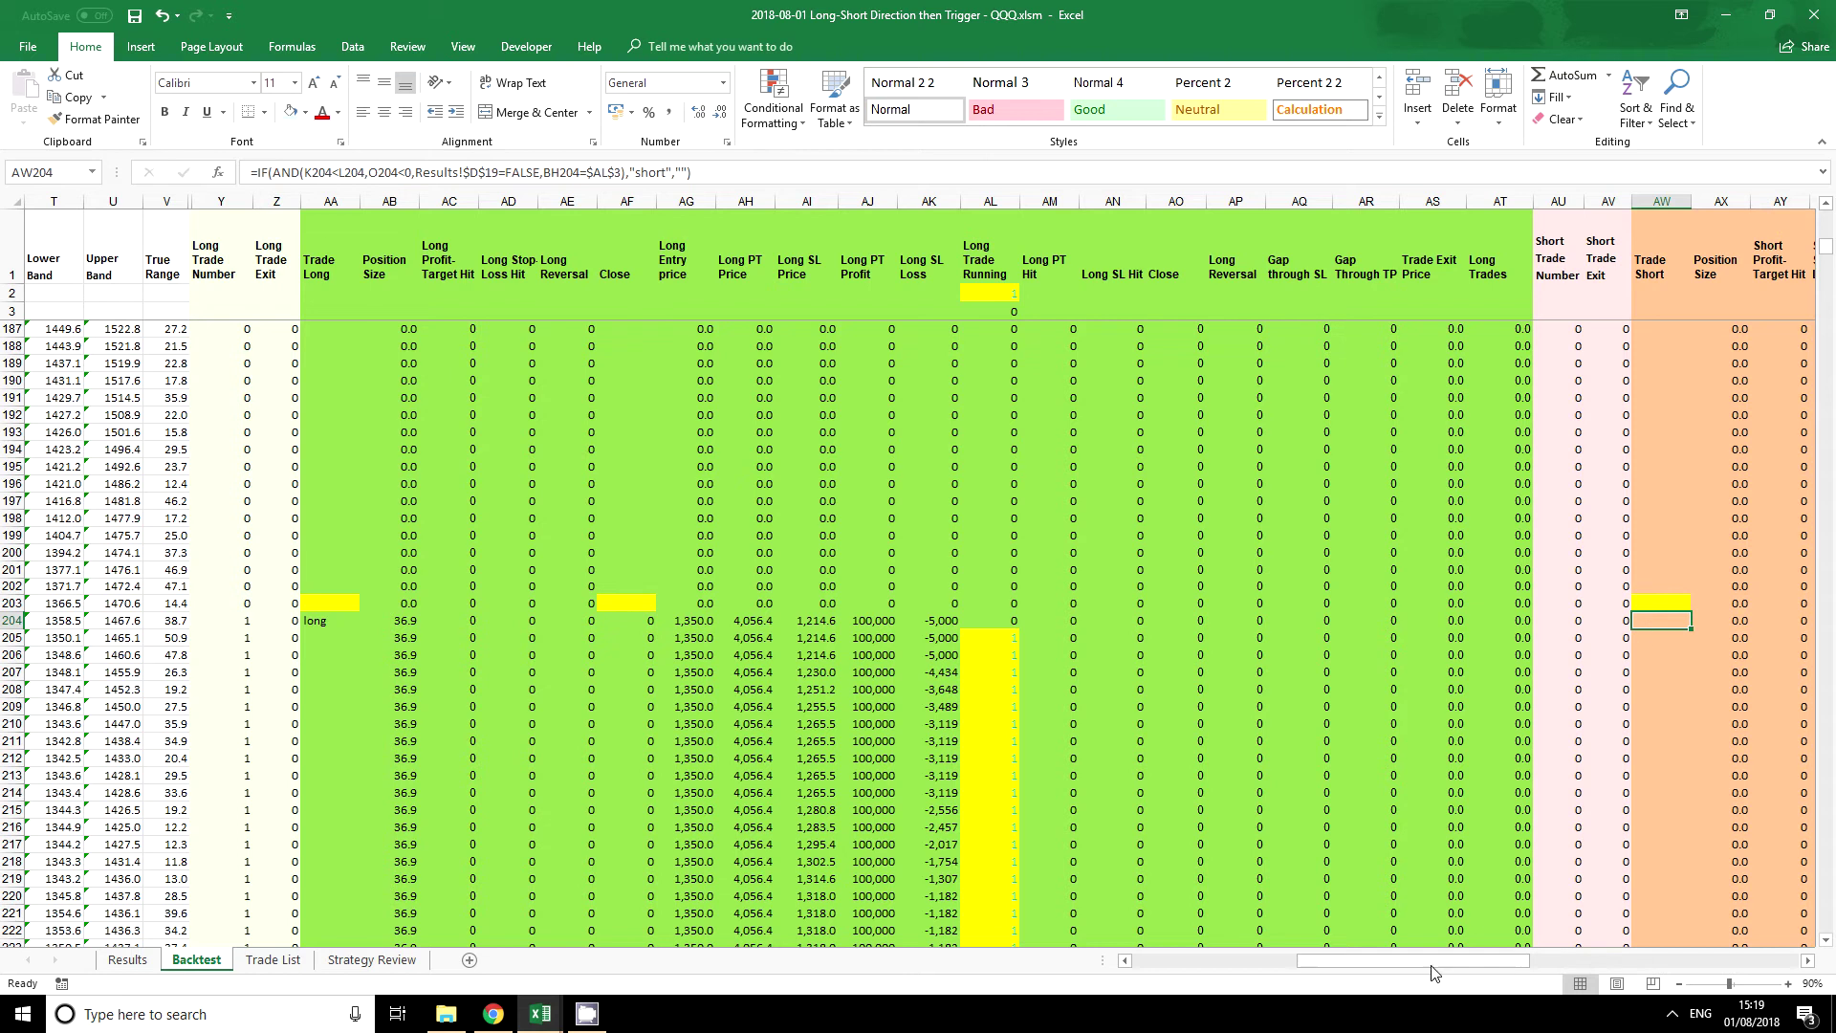
drag(1431, 968, 1384, 968)
click(612, 622)
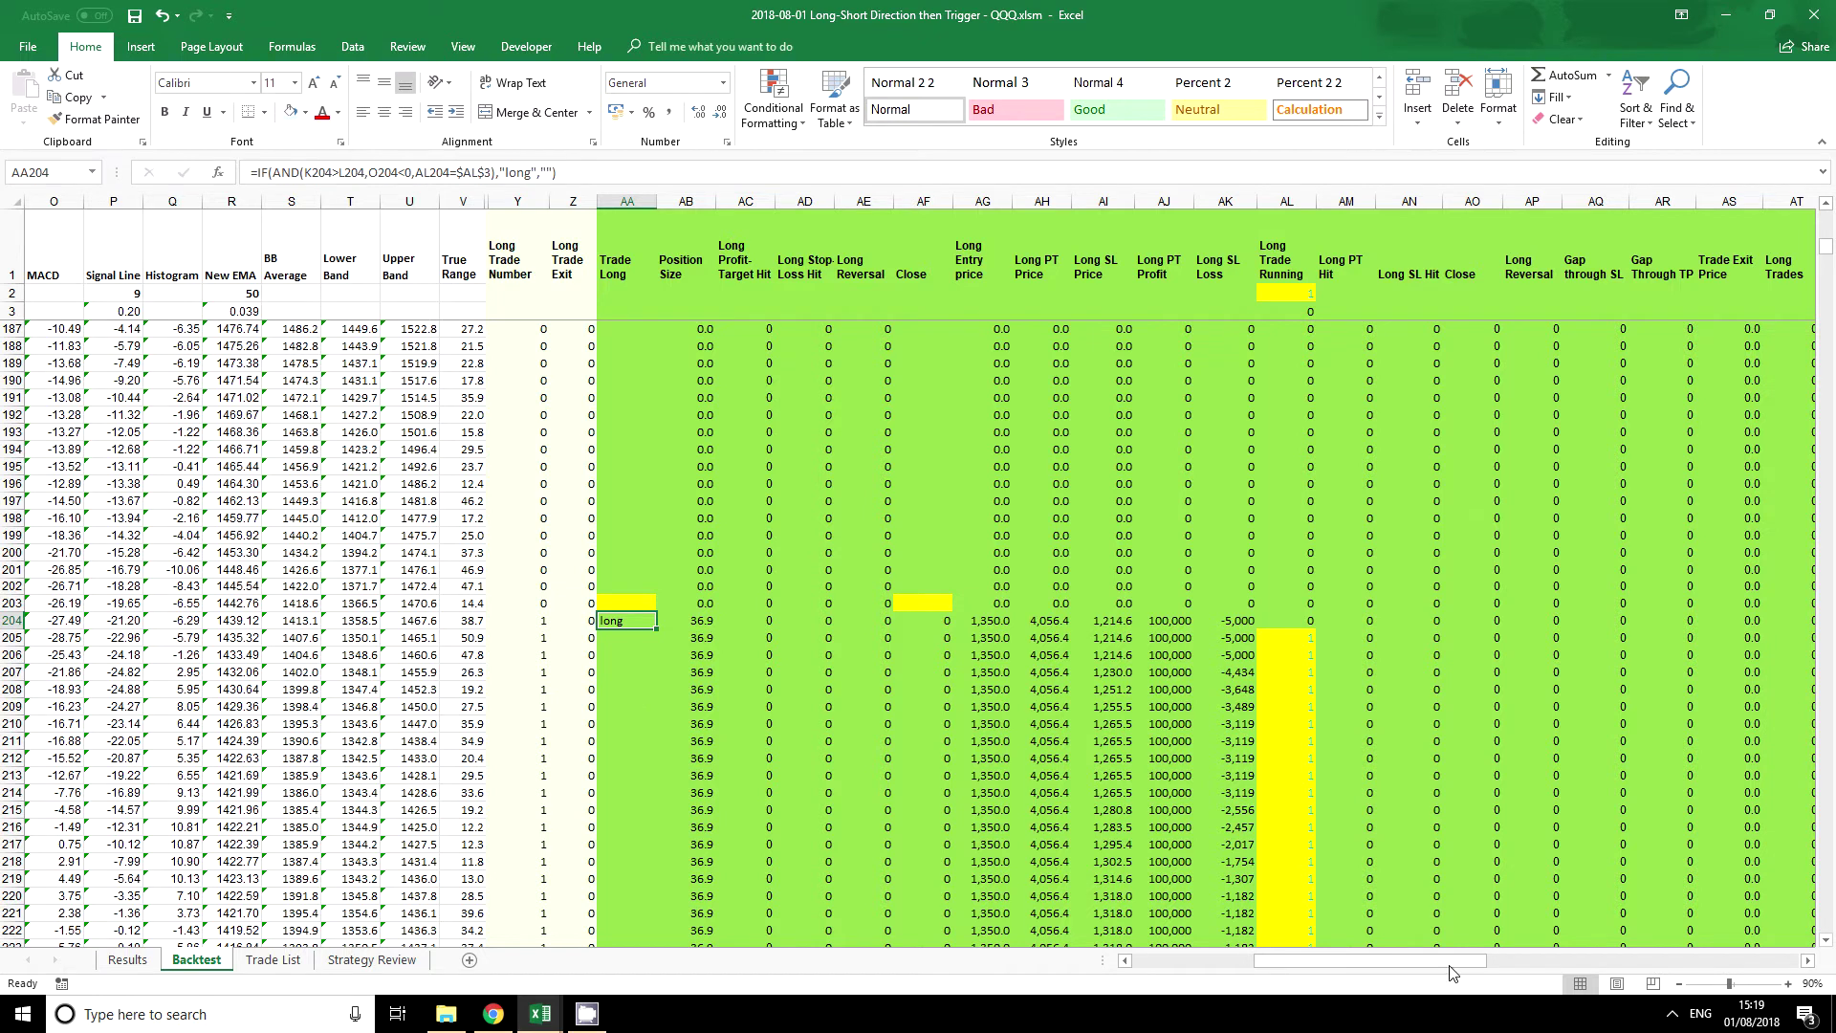
drag(1384, 966, 1286, 968)
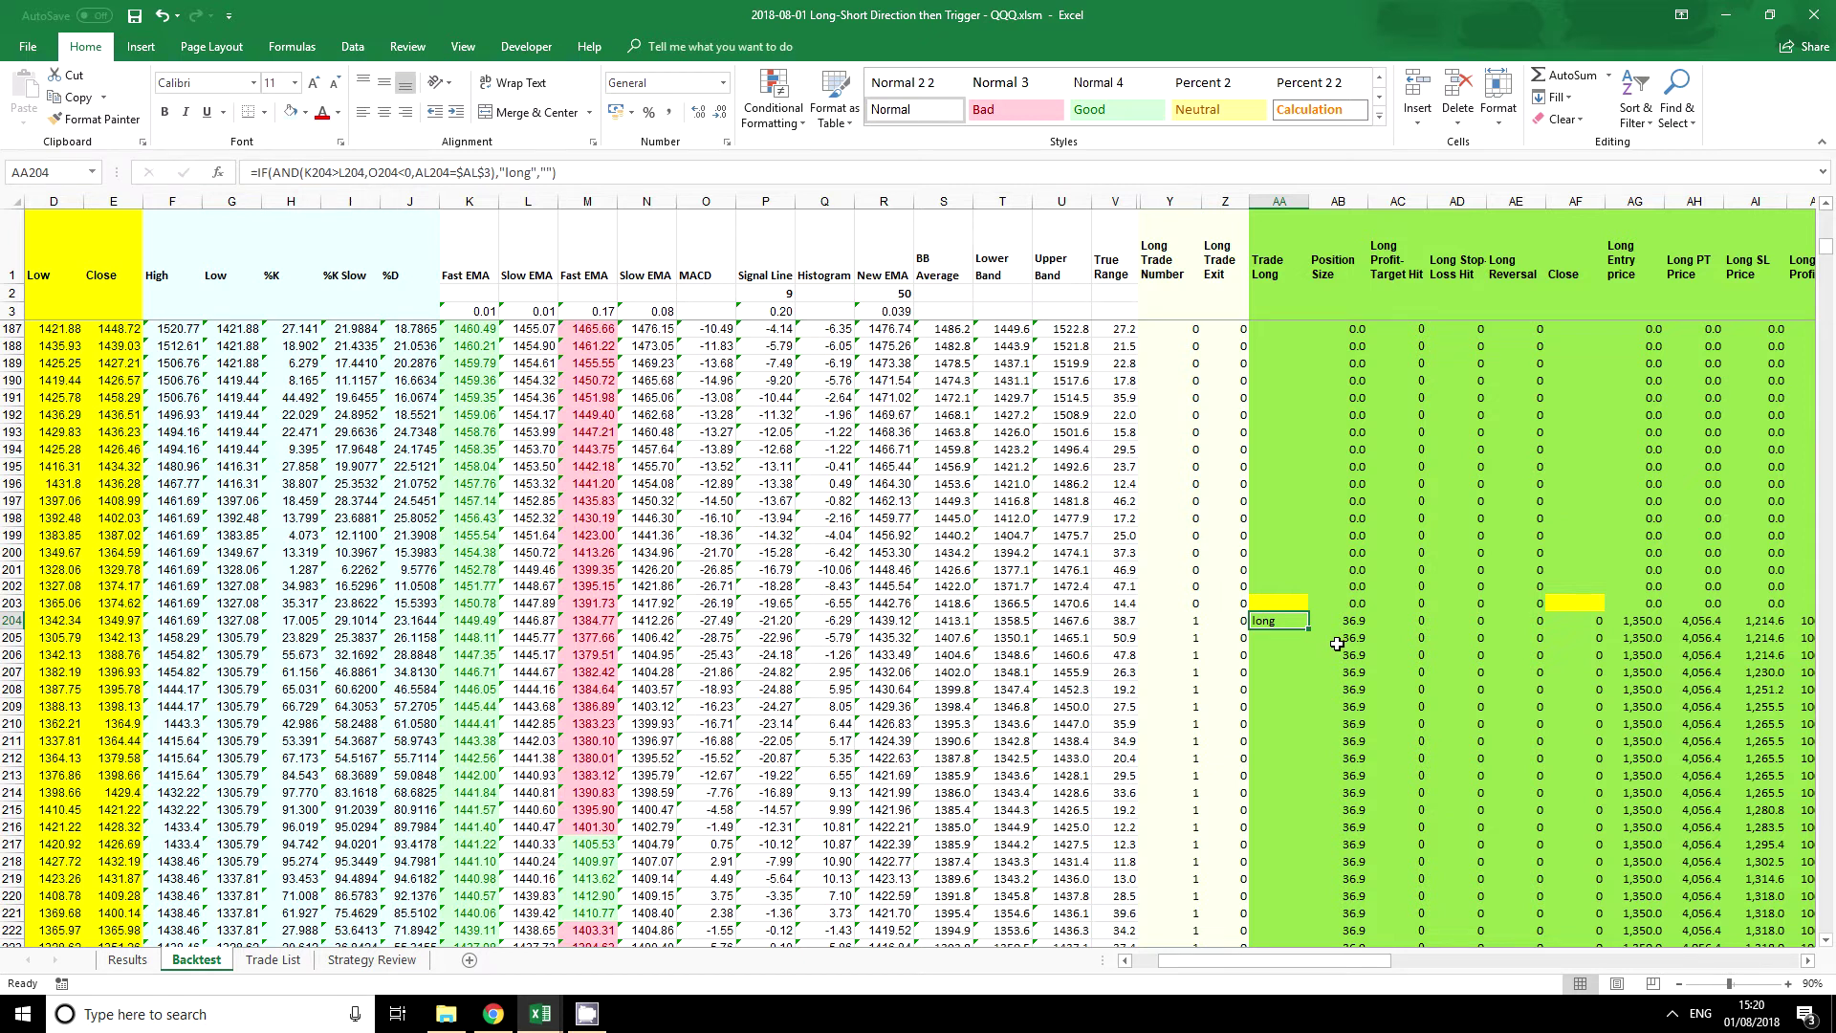
drag(1267, 961, 1527, 957)
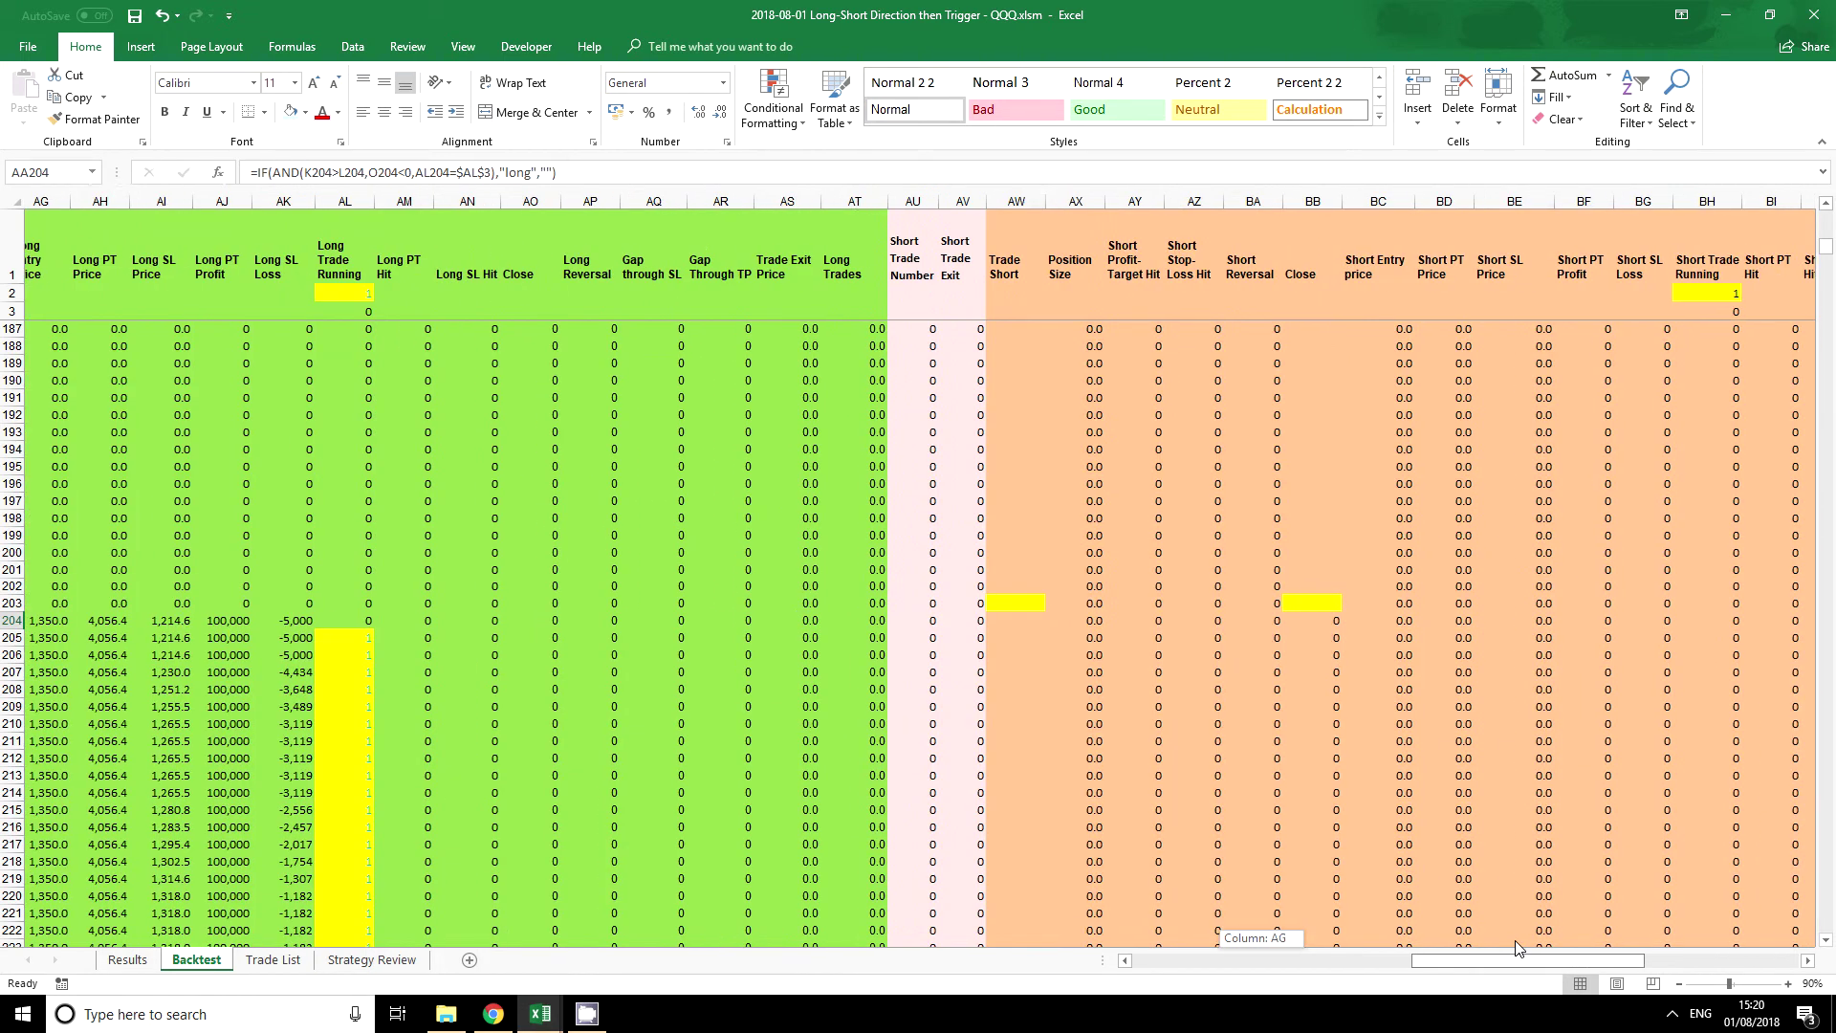
click(1023, 620)
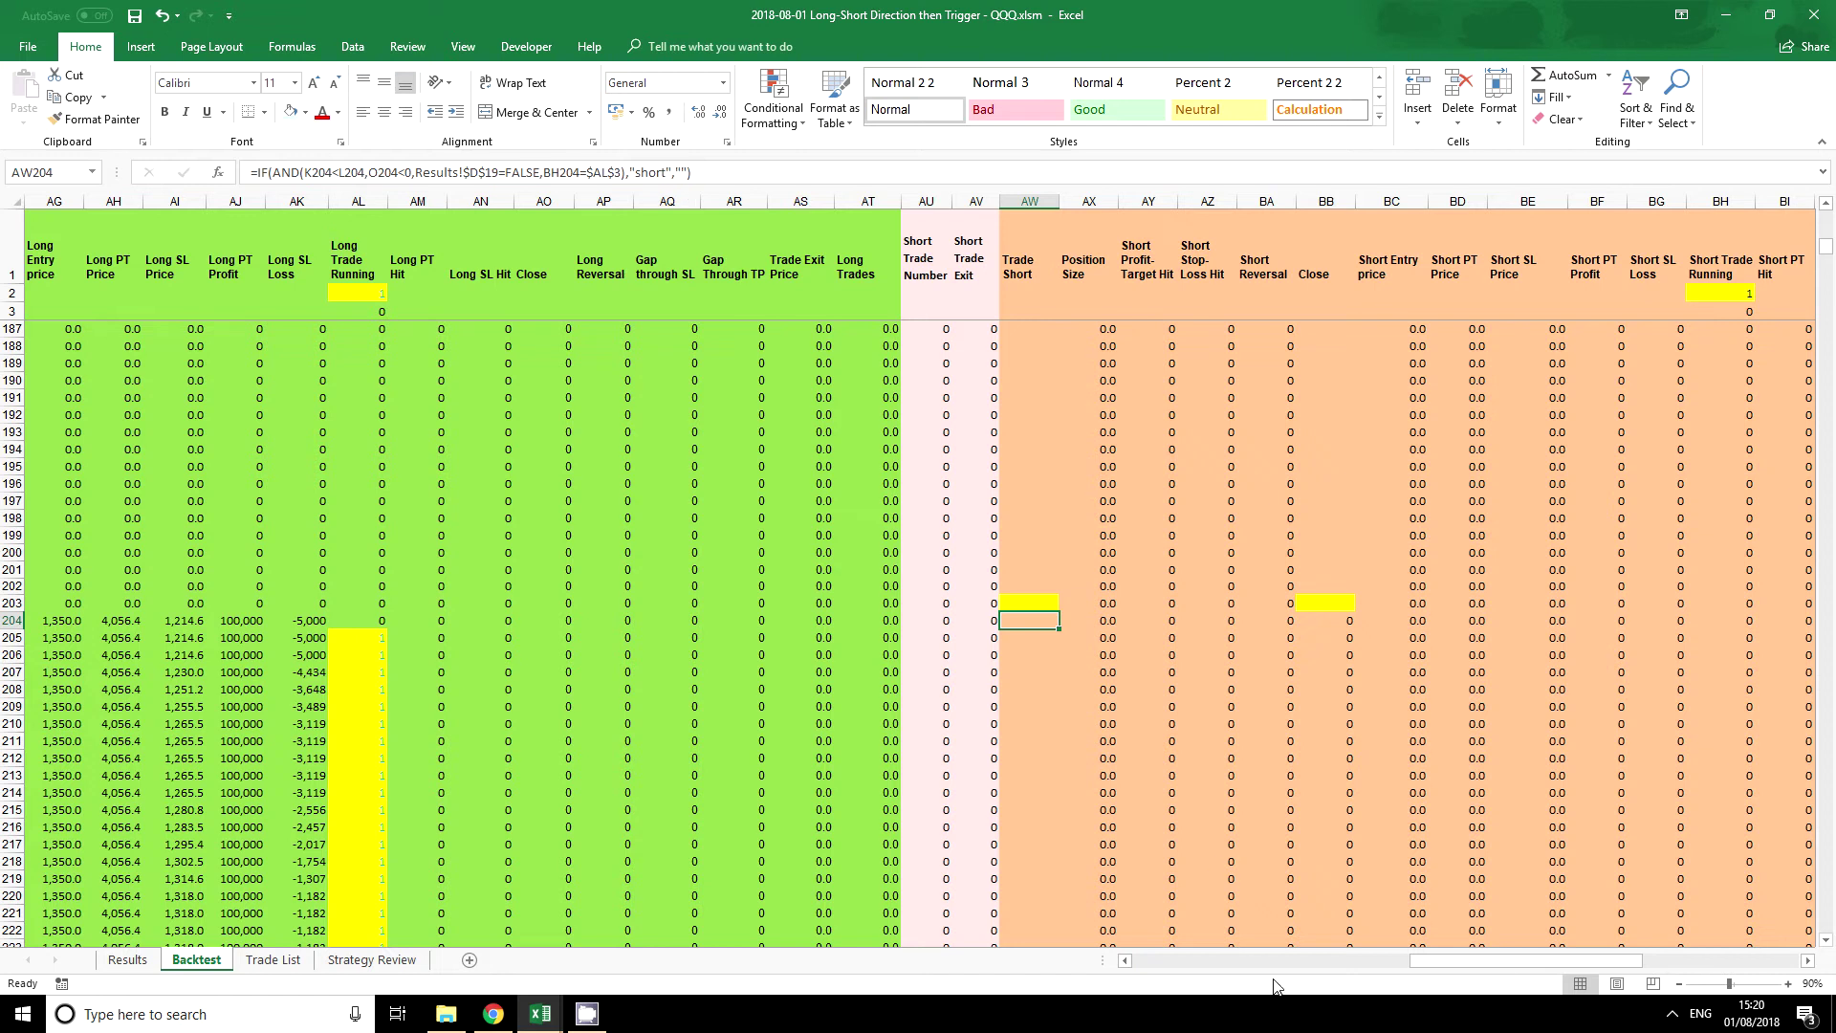
drag(1494, 960, 1314, 959)
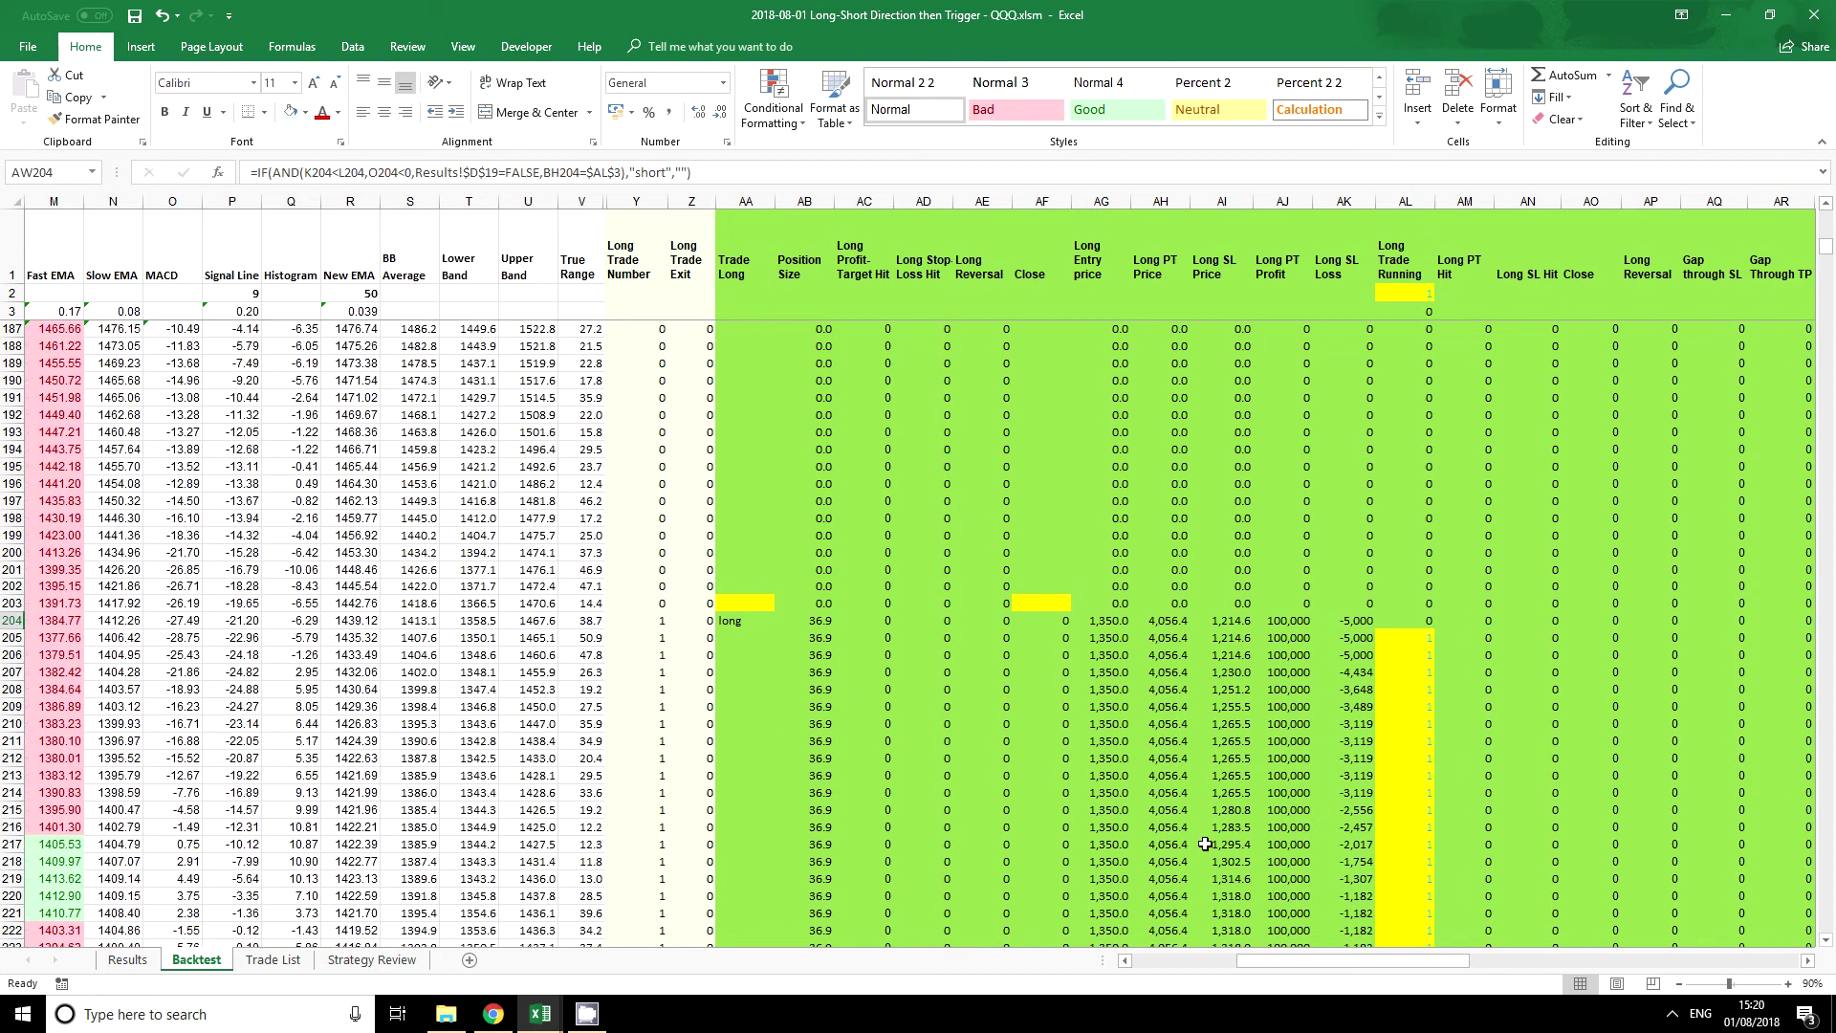
click(728, 619)
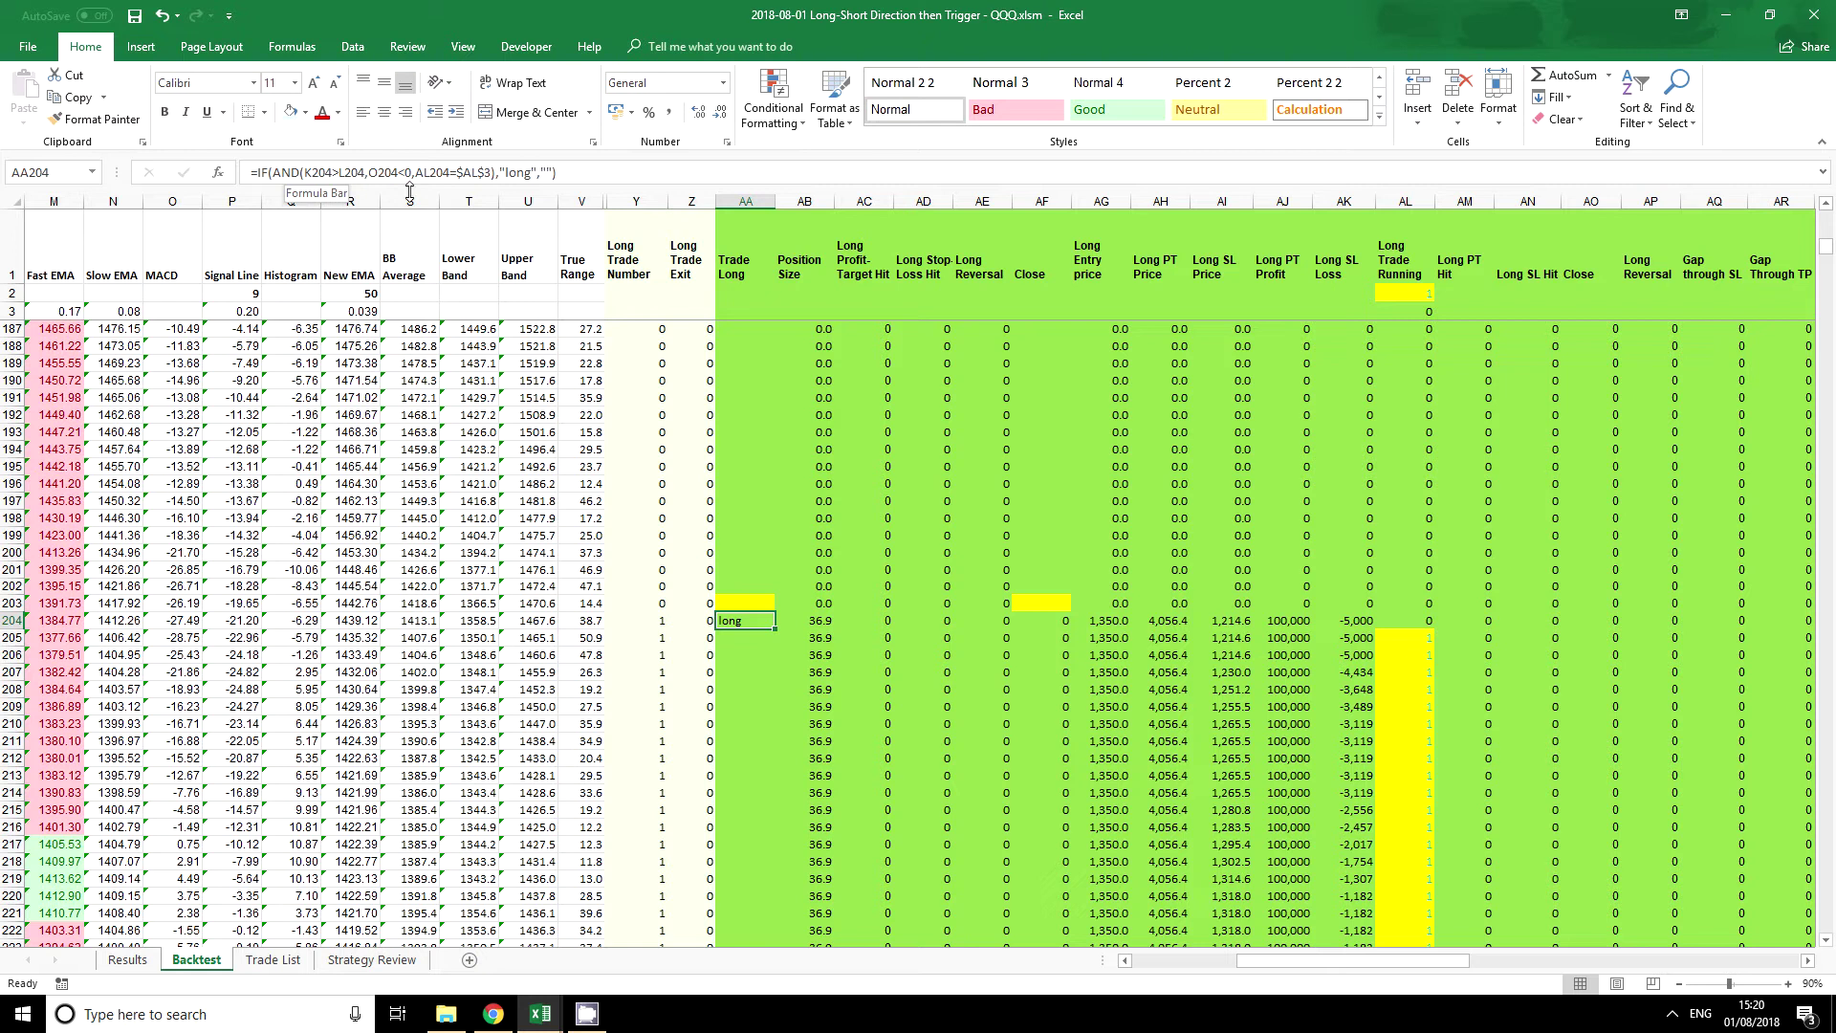
Begin editing the Trade Long formula near the AL204 condition, then cancel, leaving it unchanged
click(439, 172)
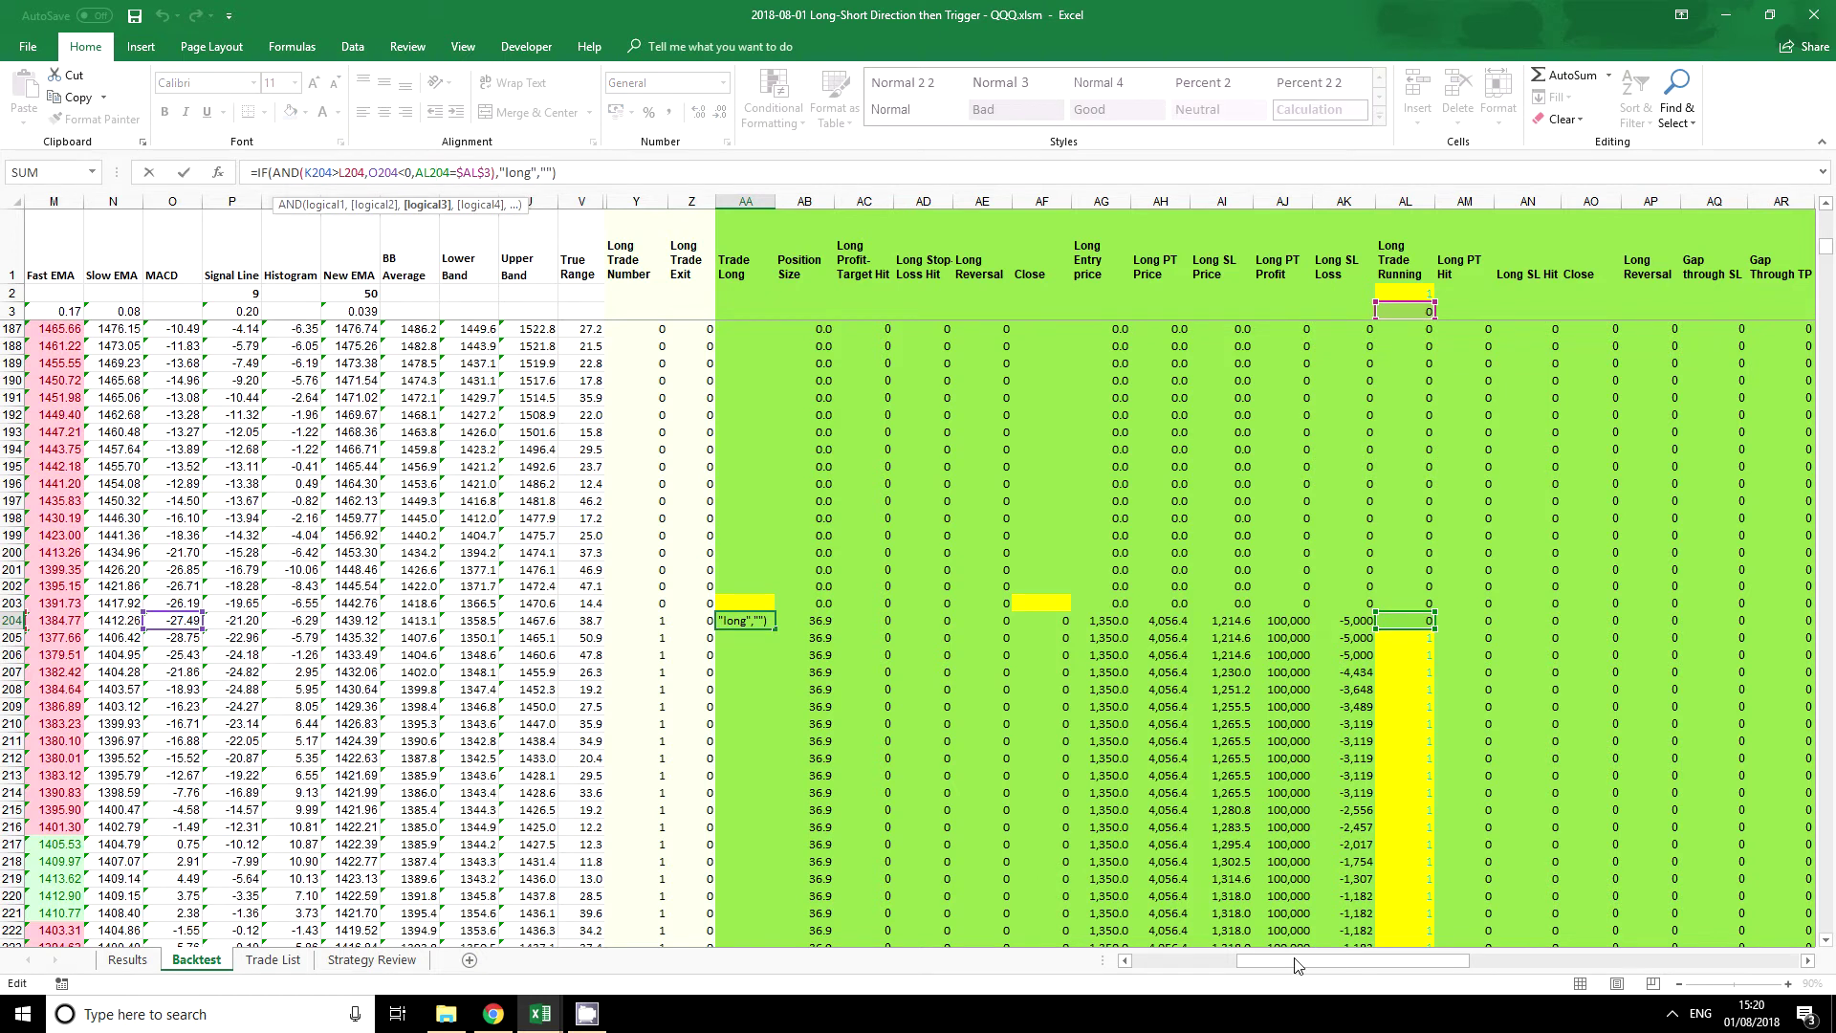
drag(1306, 961, 1210, 961)
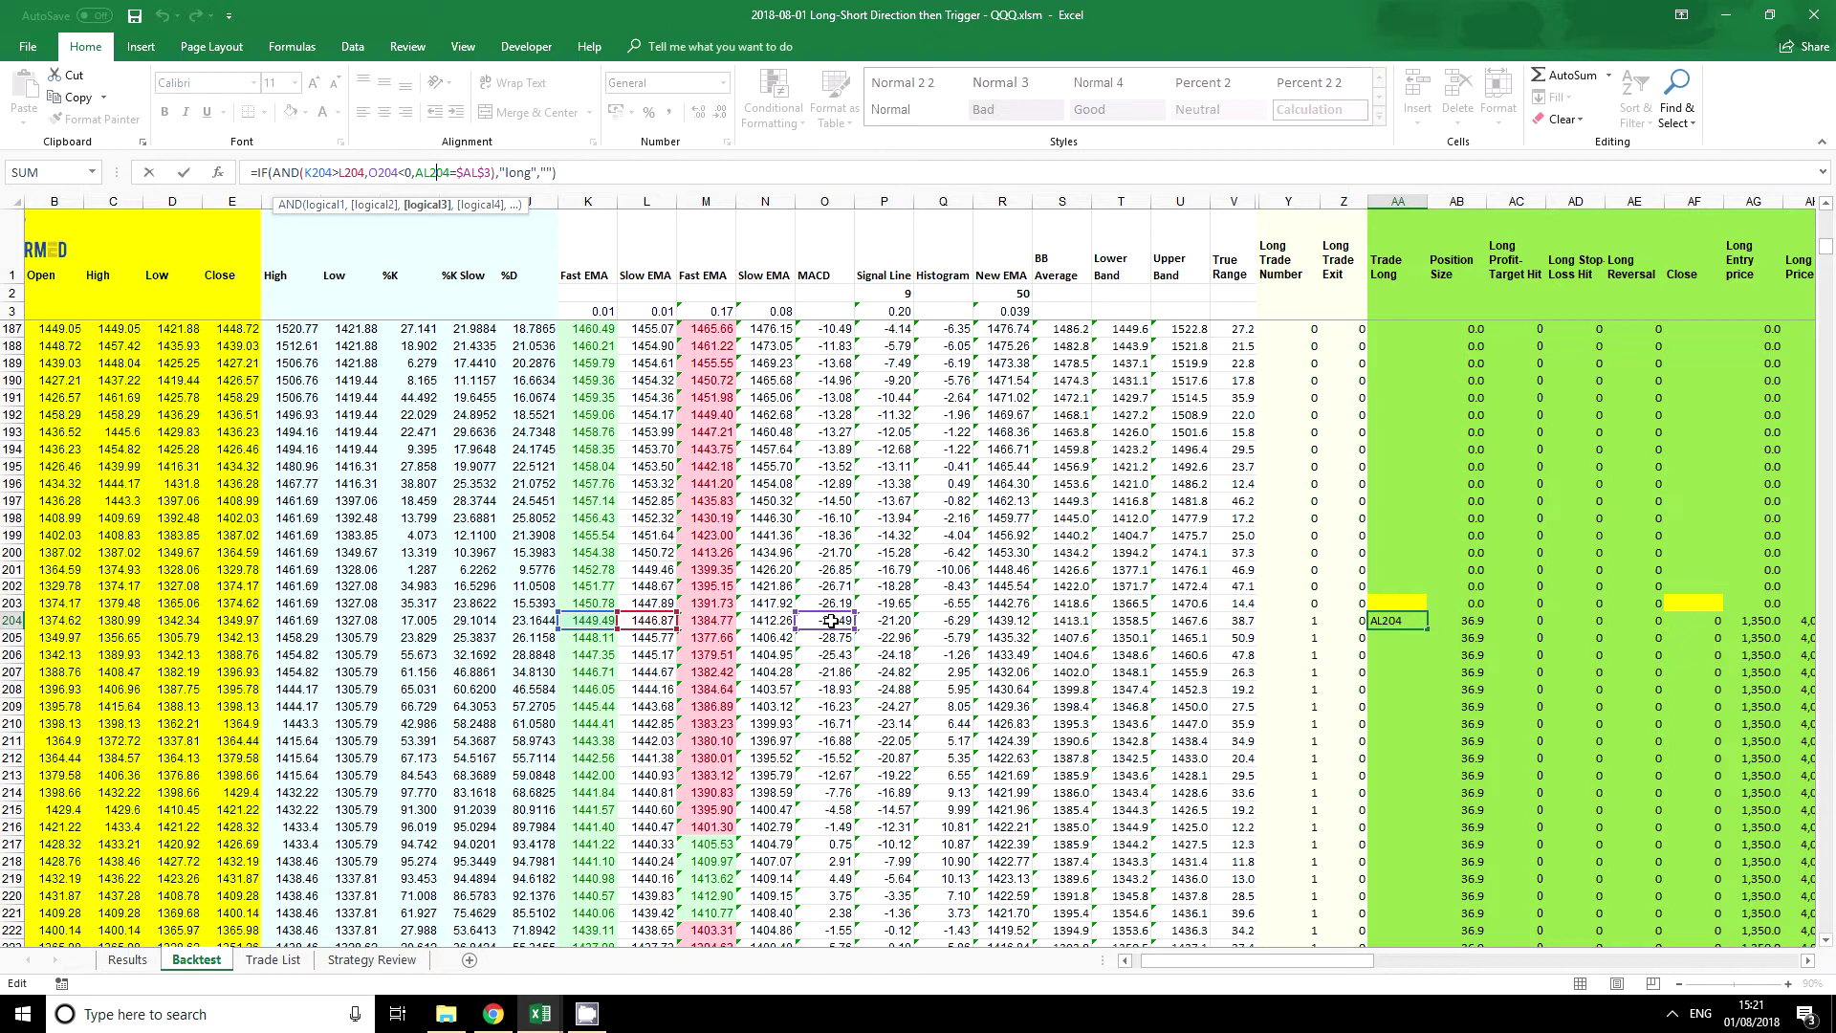
click(417, 174)
drag(1255, 964, 1349, 961)
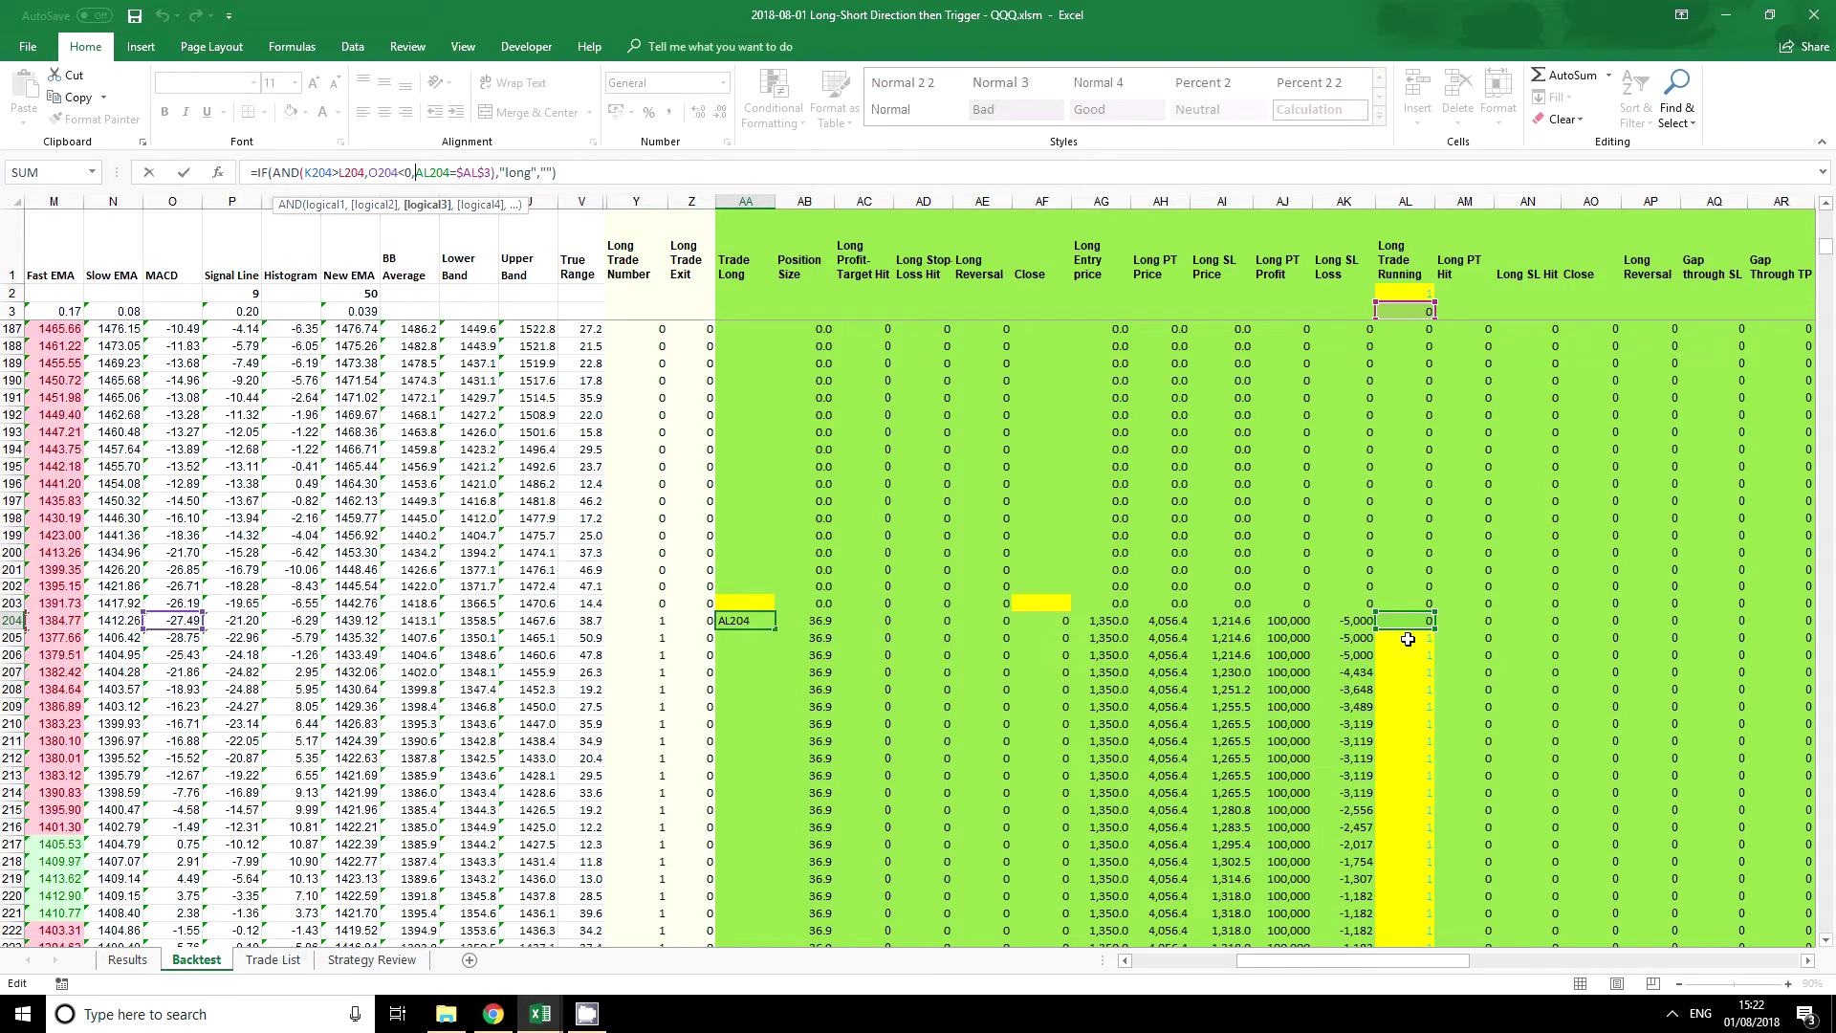
click(740, 636)
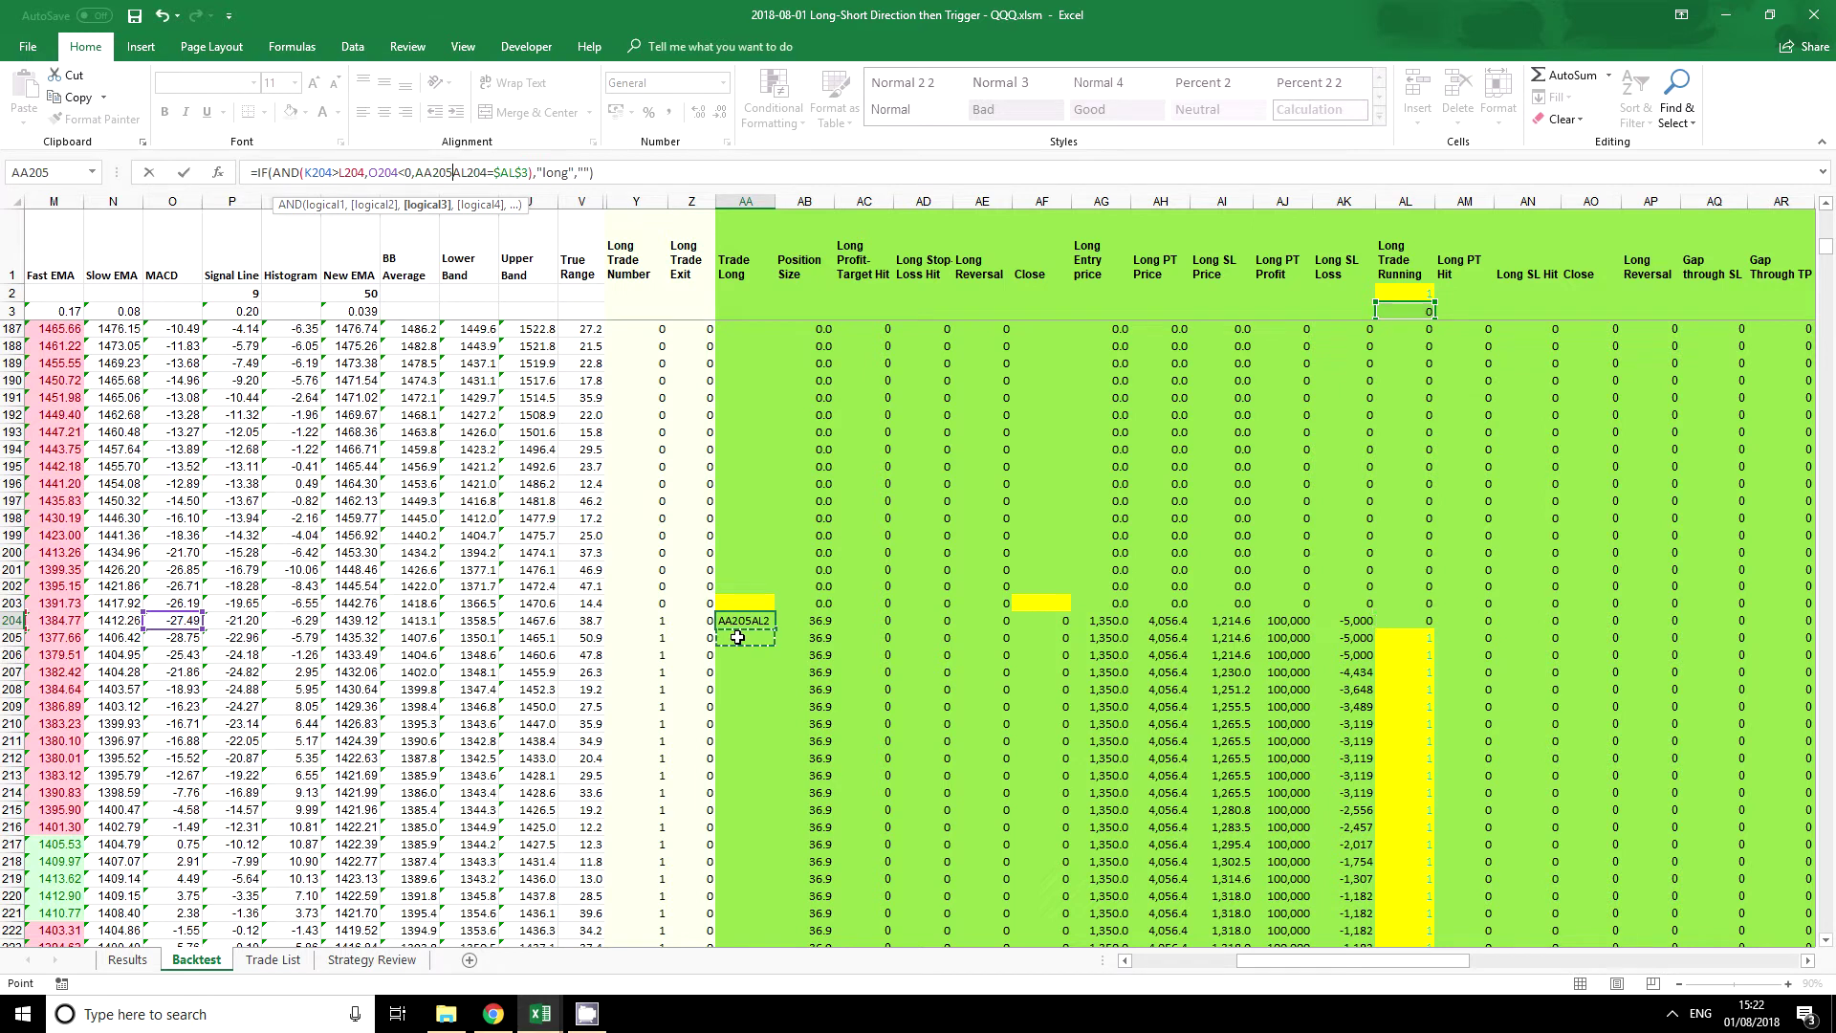
key(Escape)
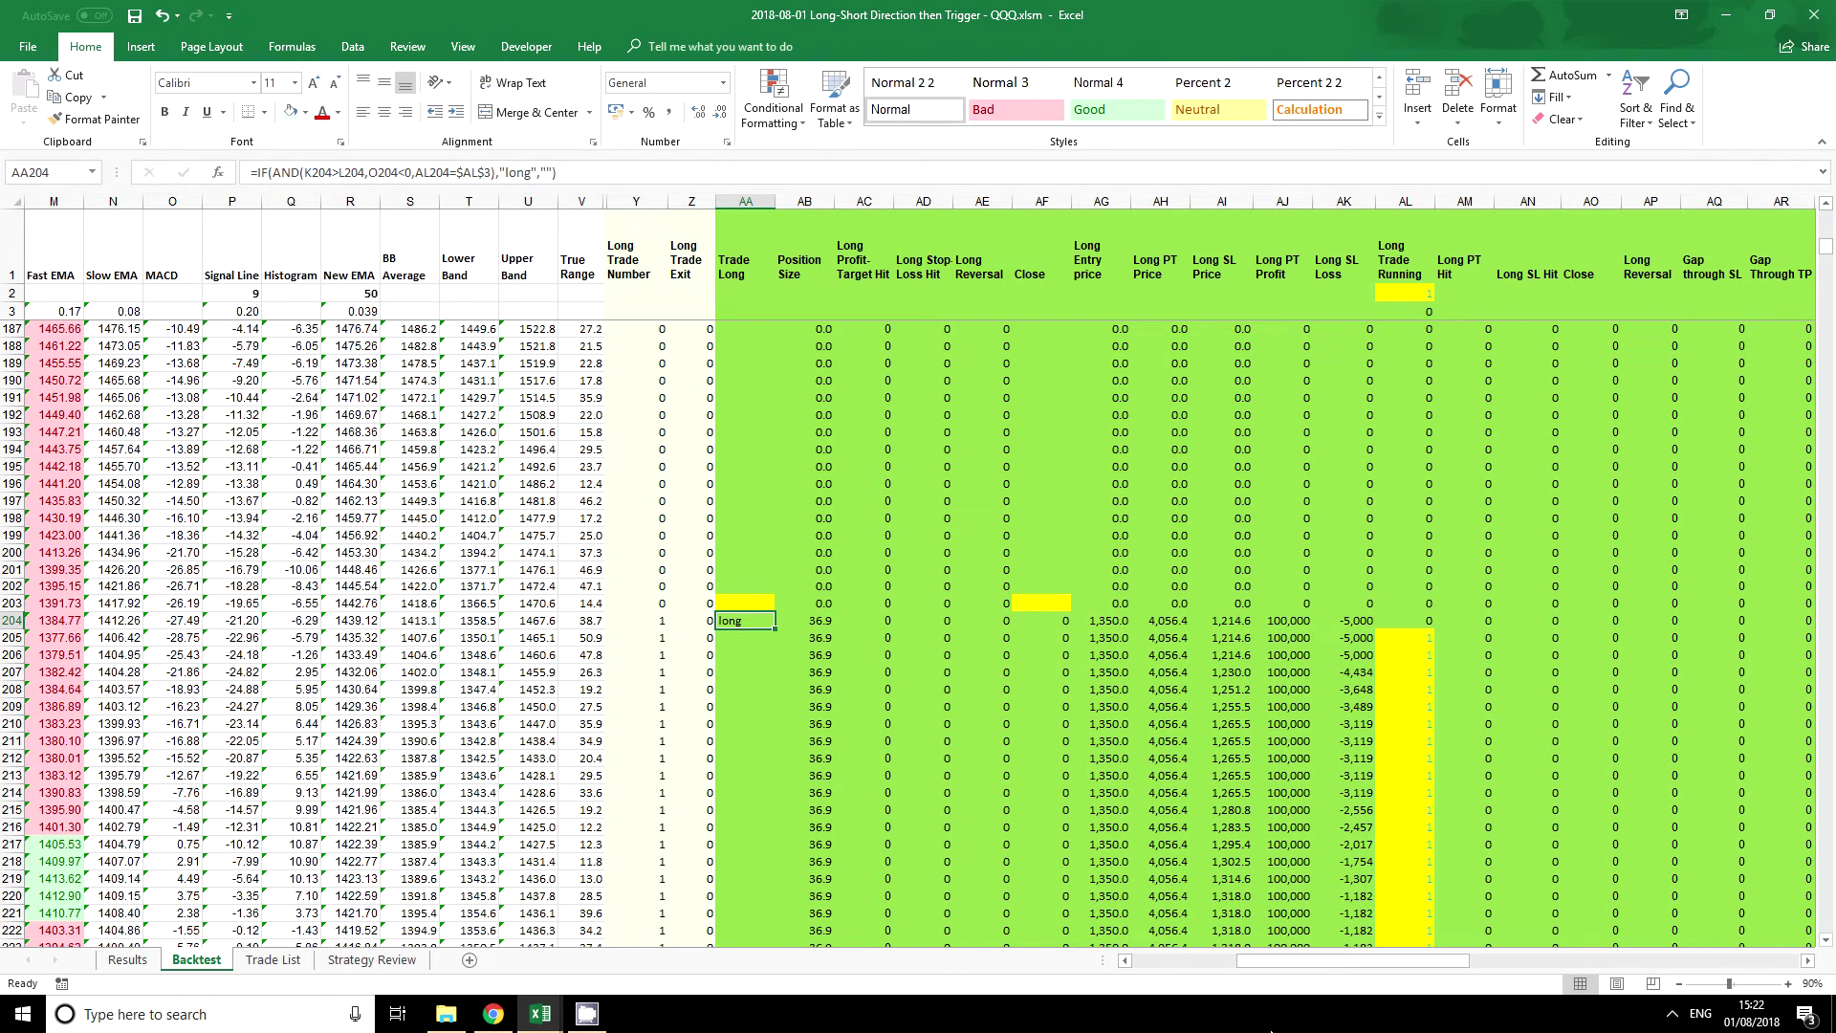
drag(1343, 961, 1336, 963)
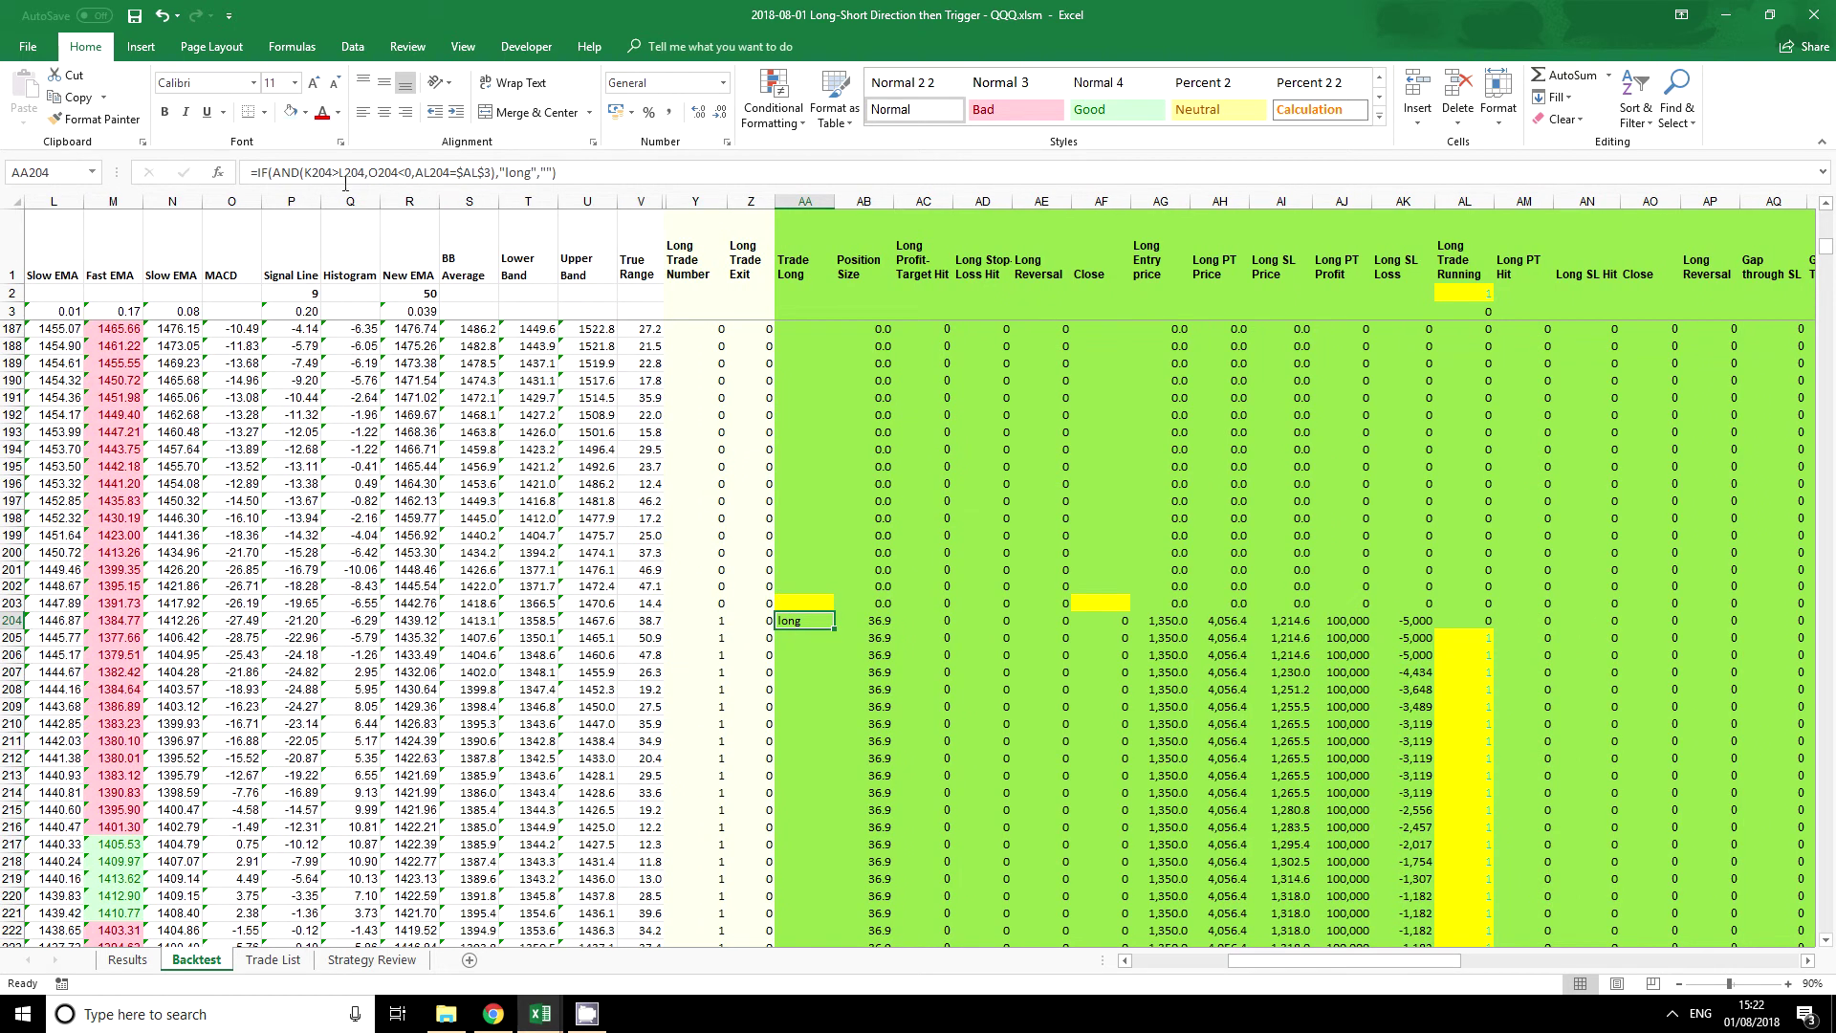
drag(1240, 961, 1157, 948)
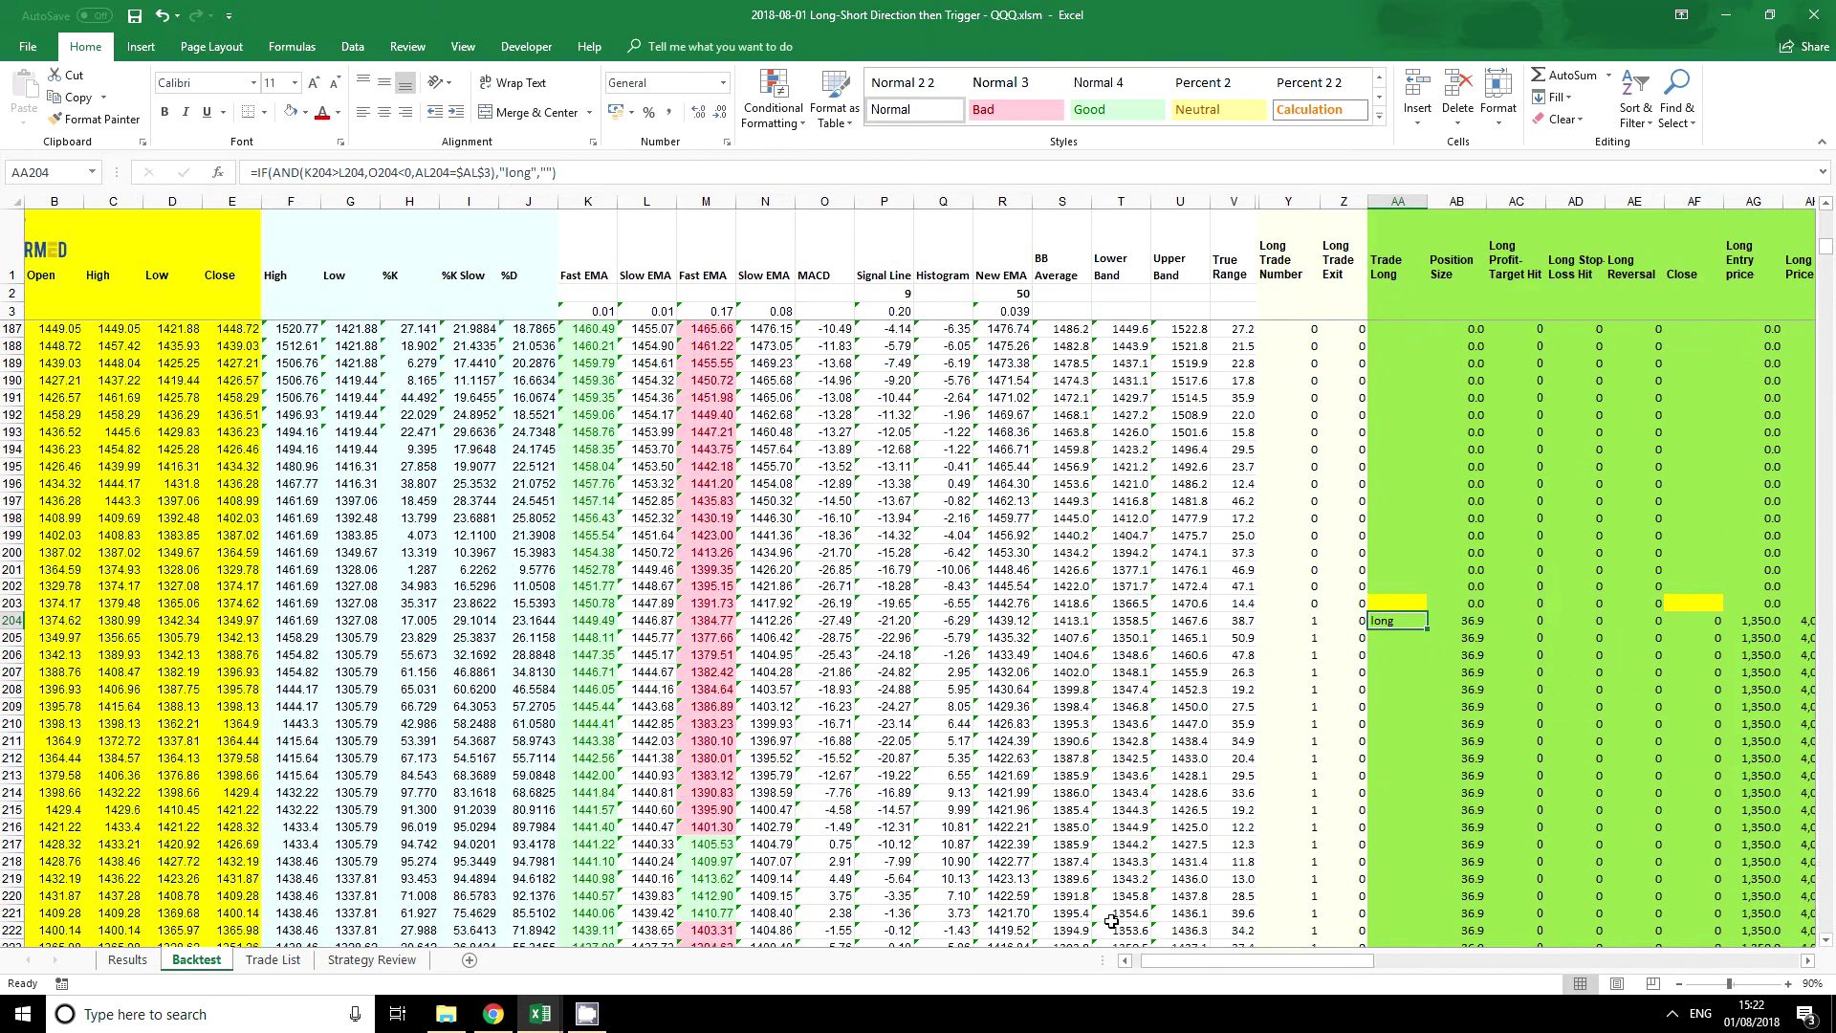
Change Trade Long to test K204<L204 and O204>0, and fill it down the column
click(339, 173)
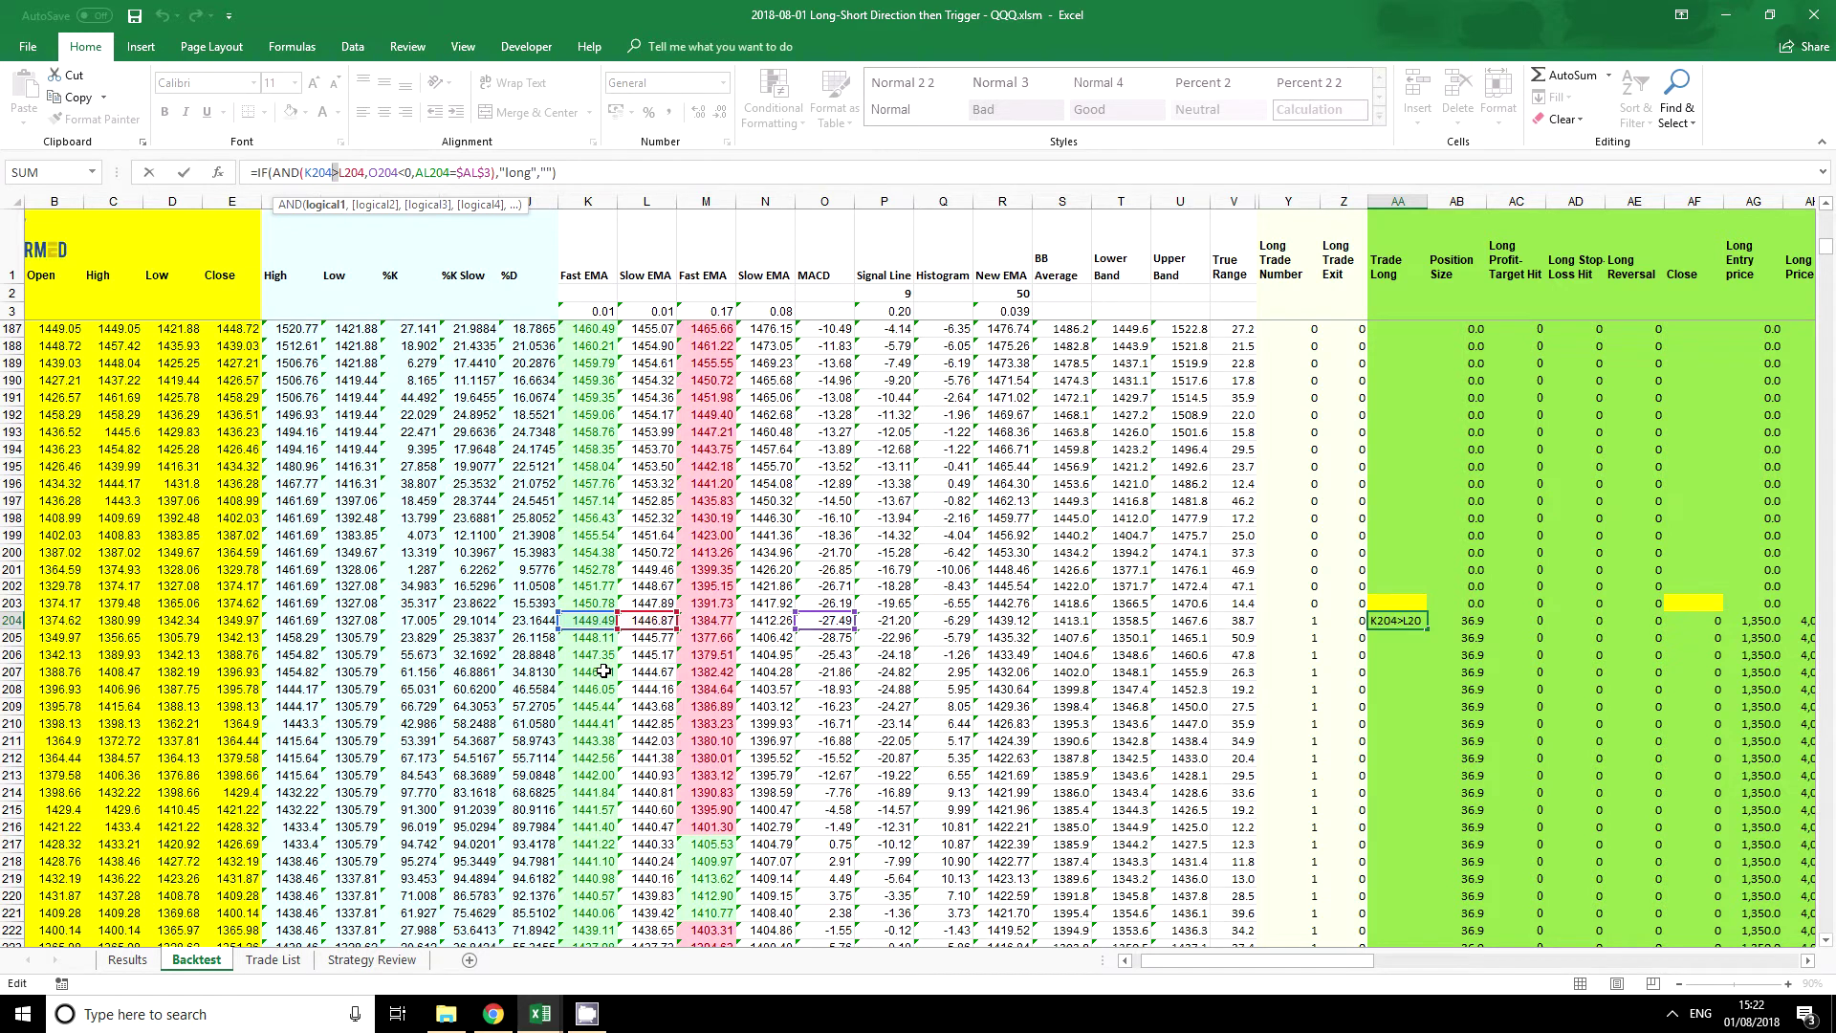
text(<)
drag(398, 173, 406, 172)
text(>)
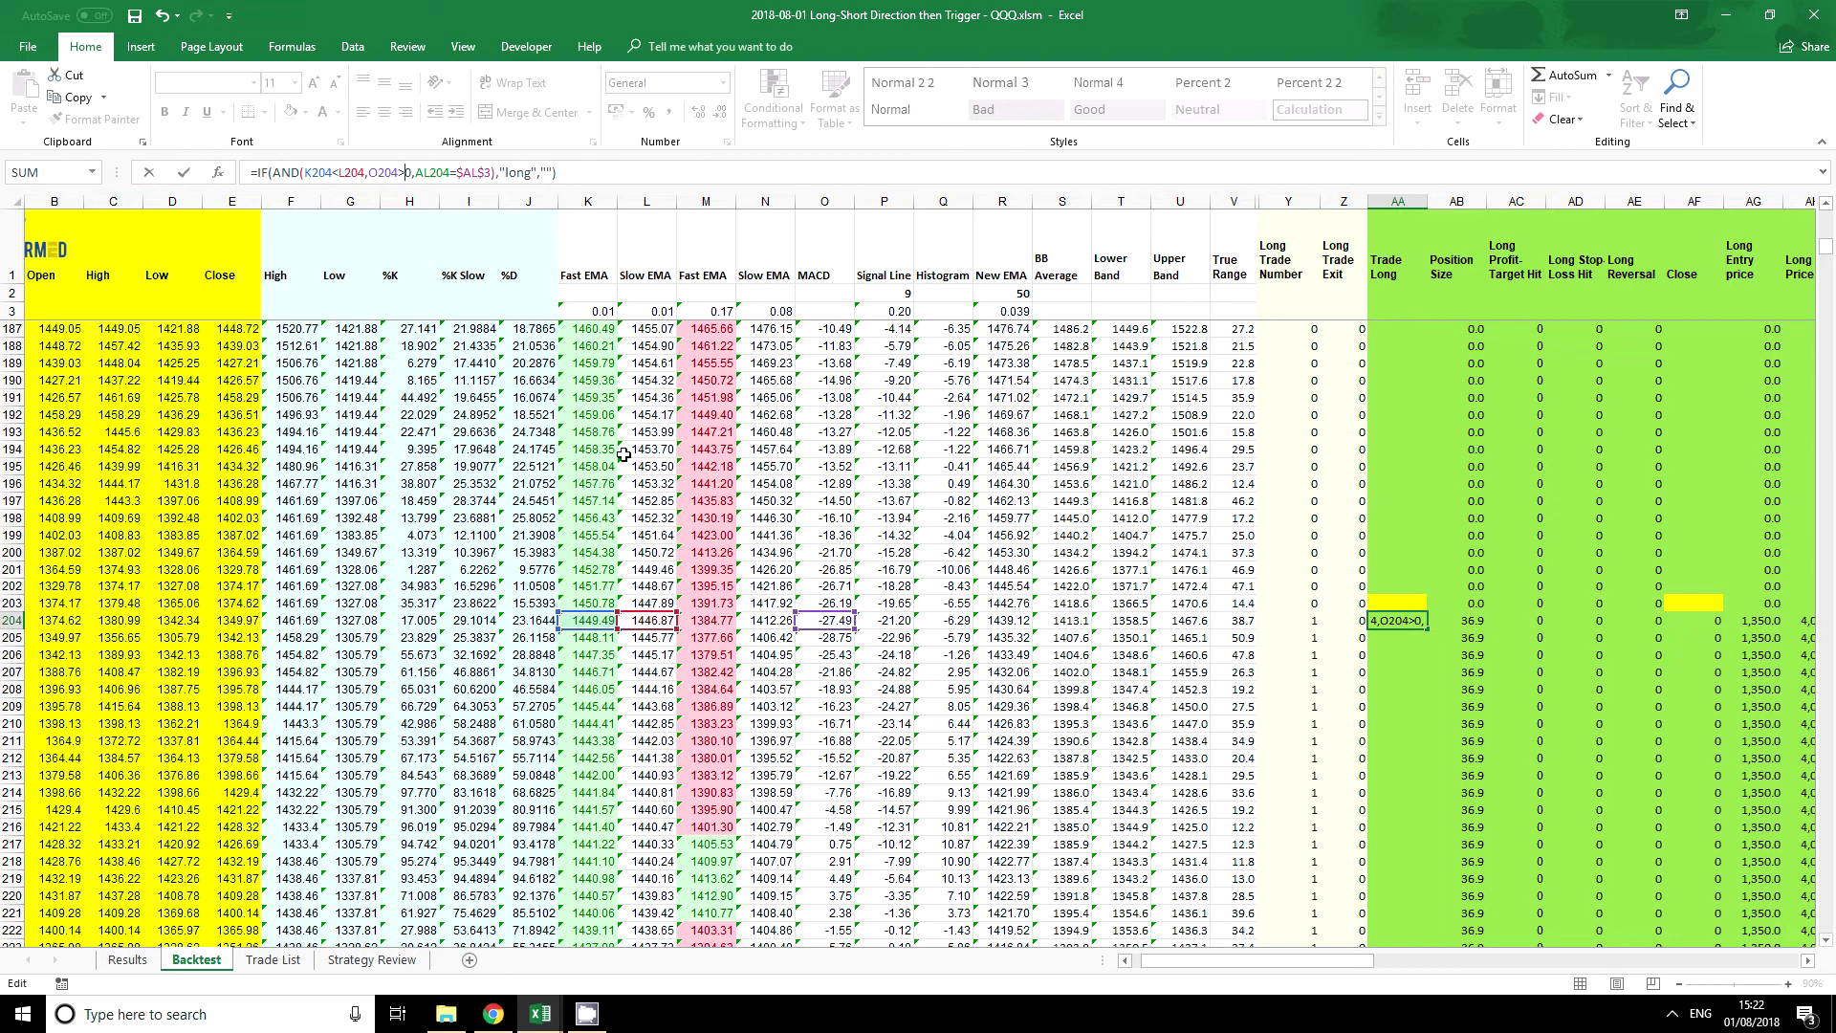
key(Return)
click(1410, 624)
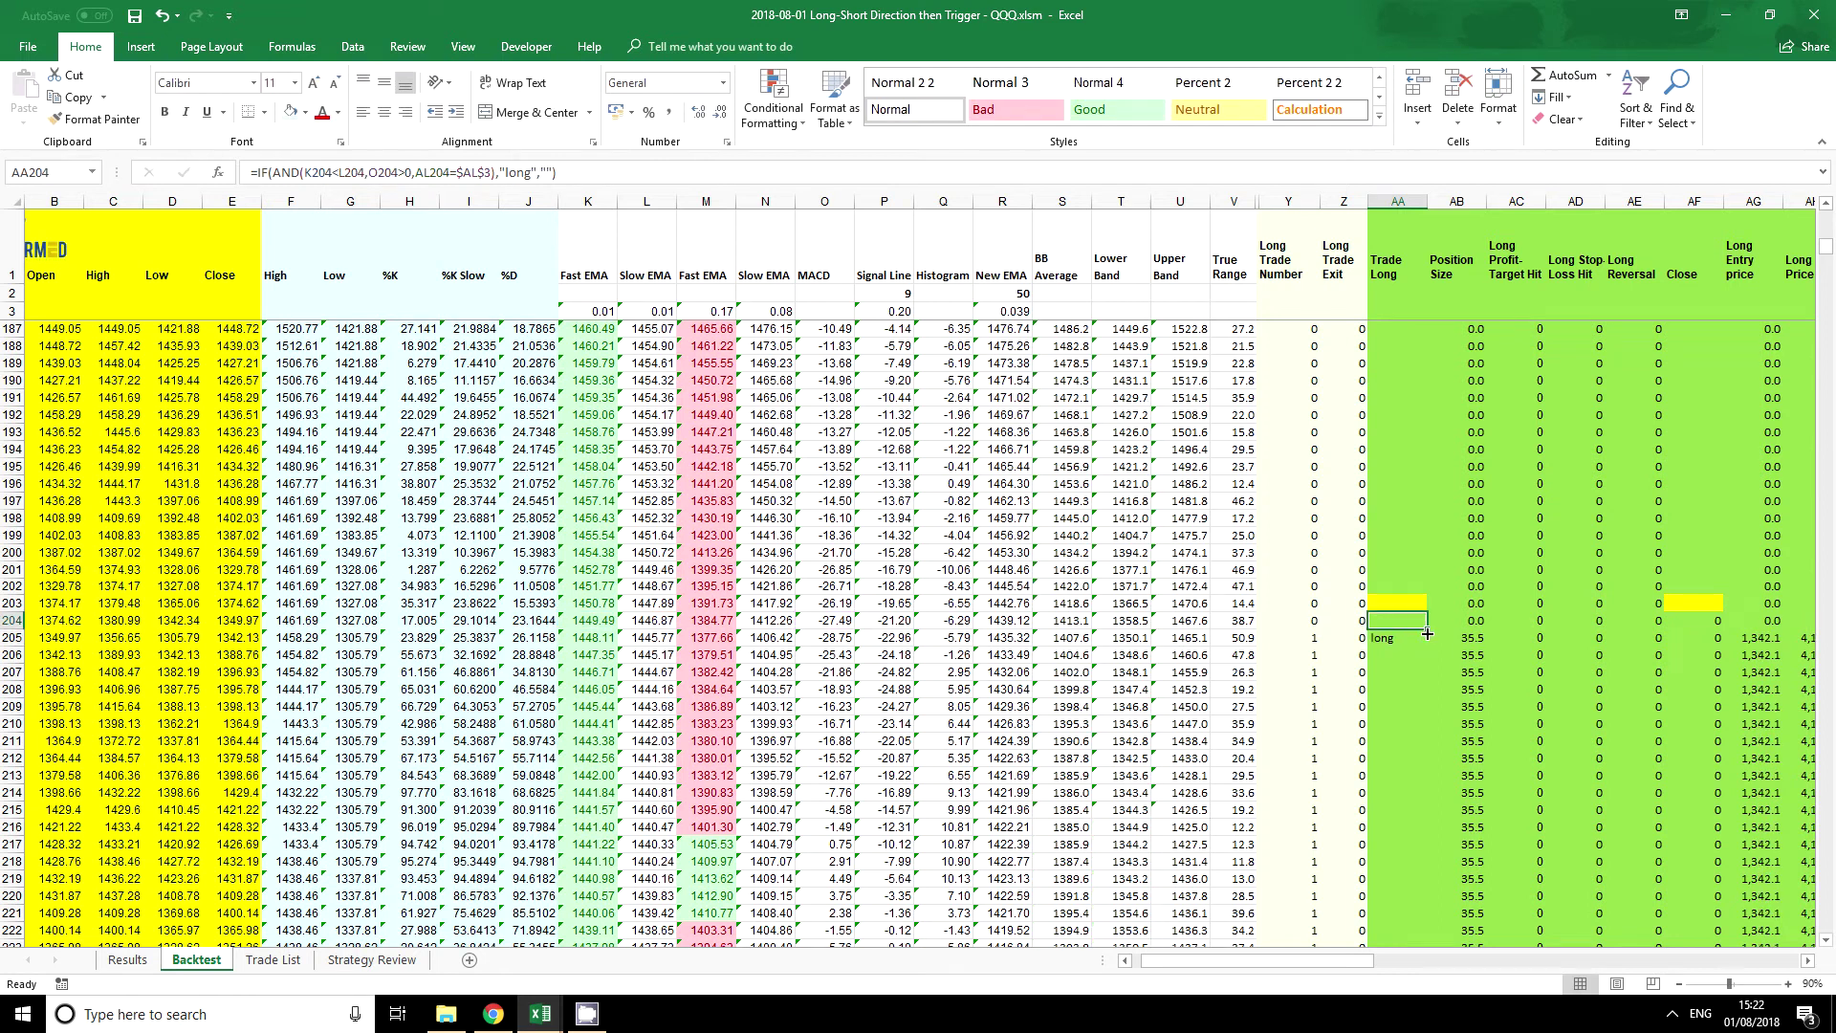
double_click(1428, 629)
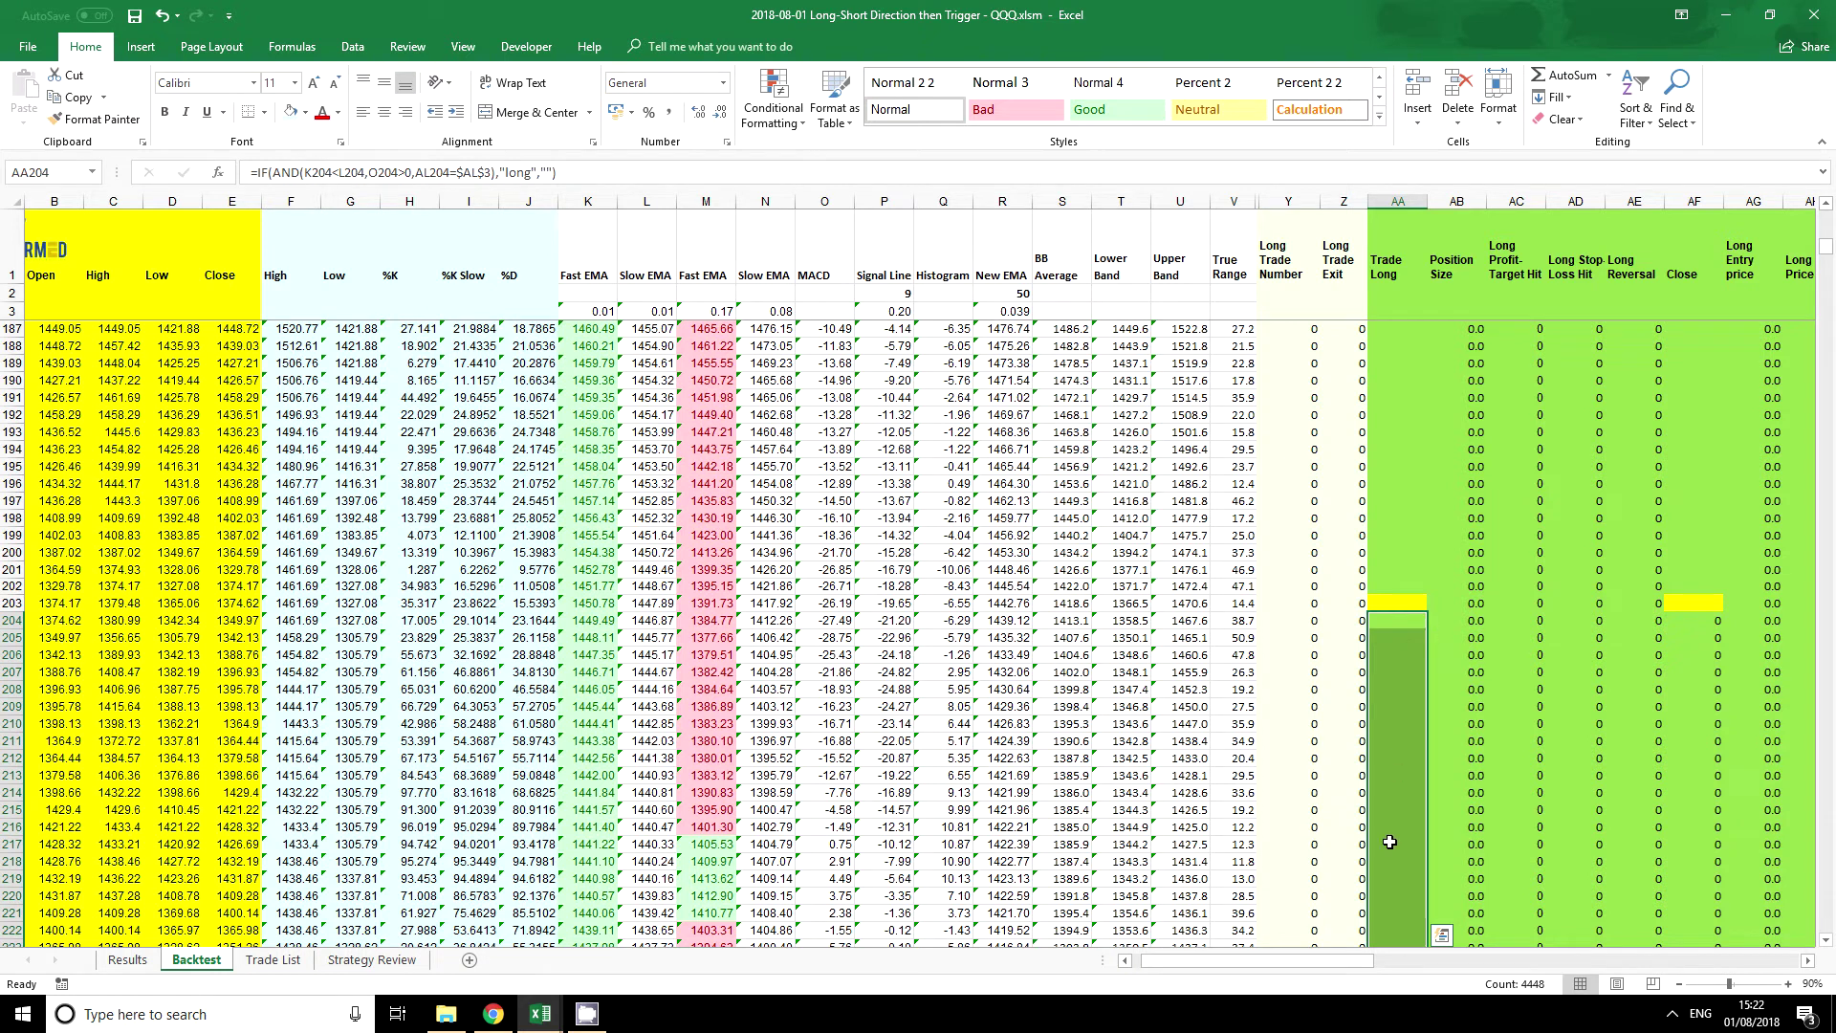
On the Results sheet, tick Long Trades Only so D19 reads TRUE
click(286, 960)
click(196, 960)
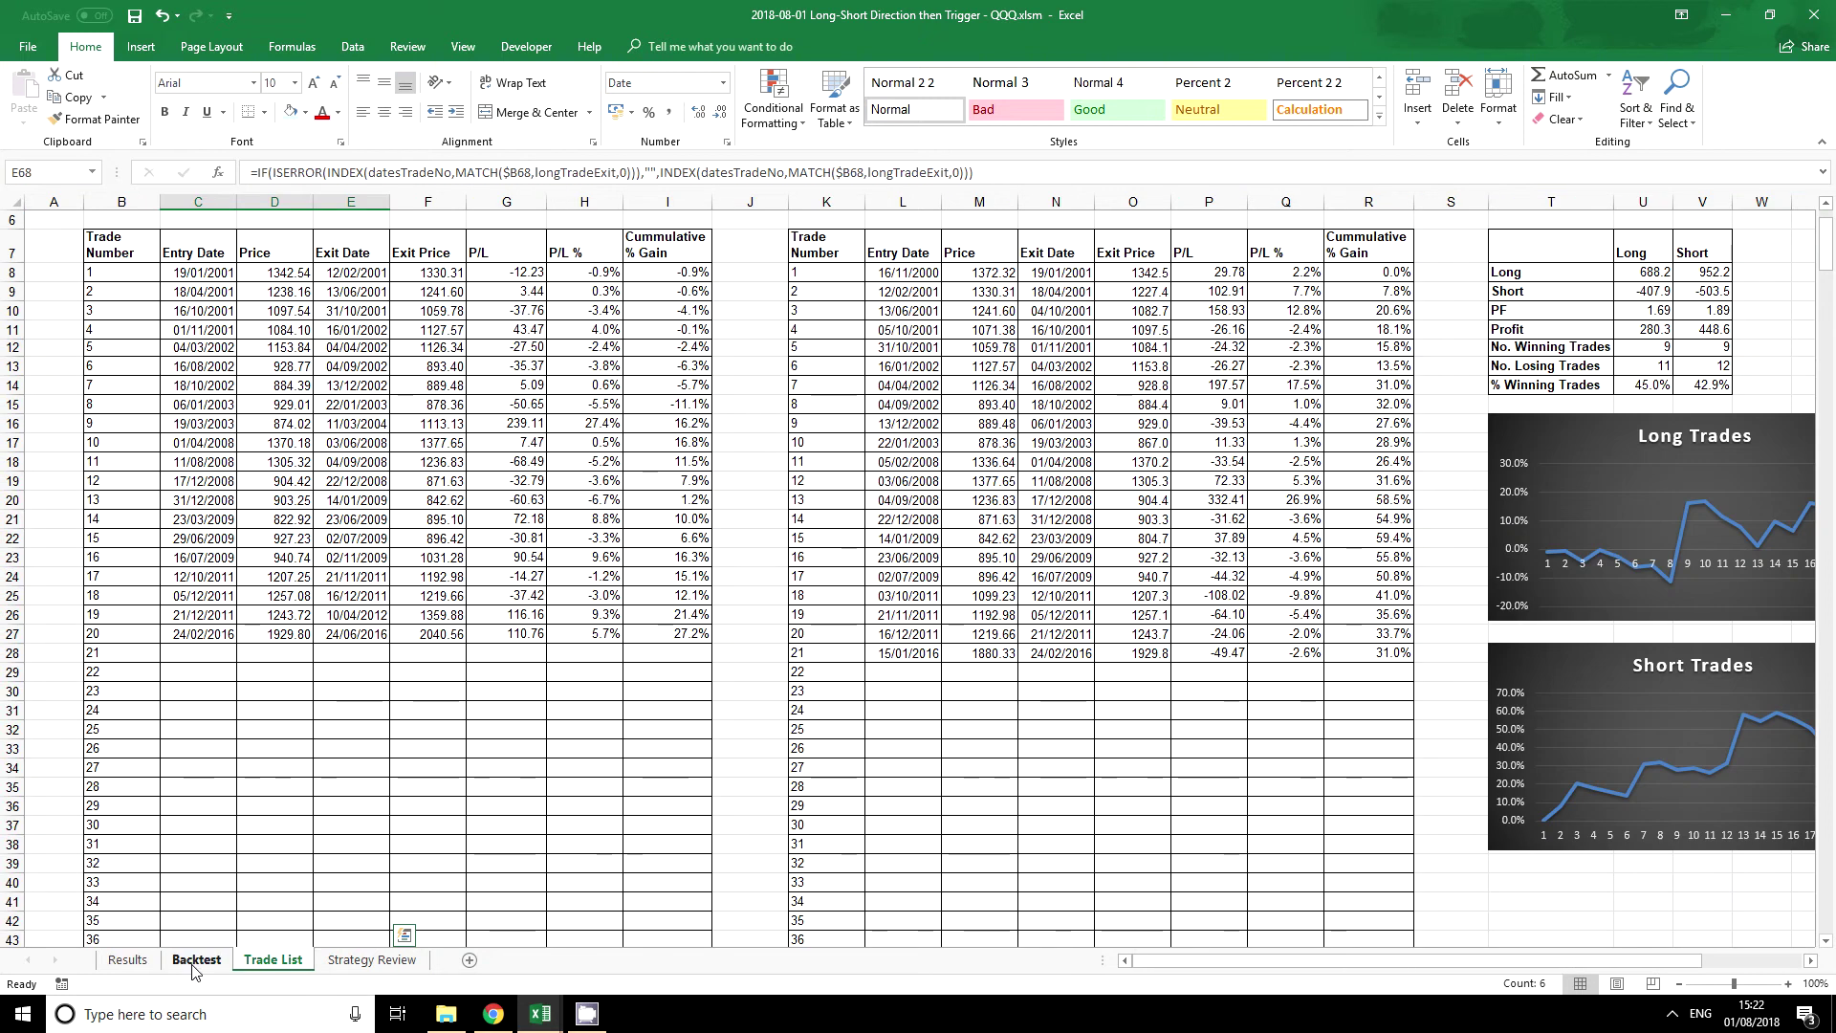
click(126, 961)
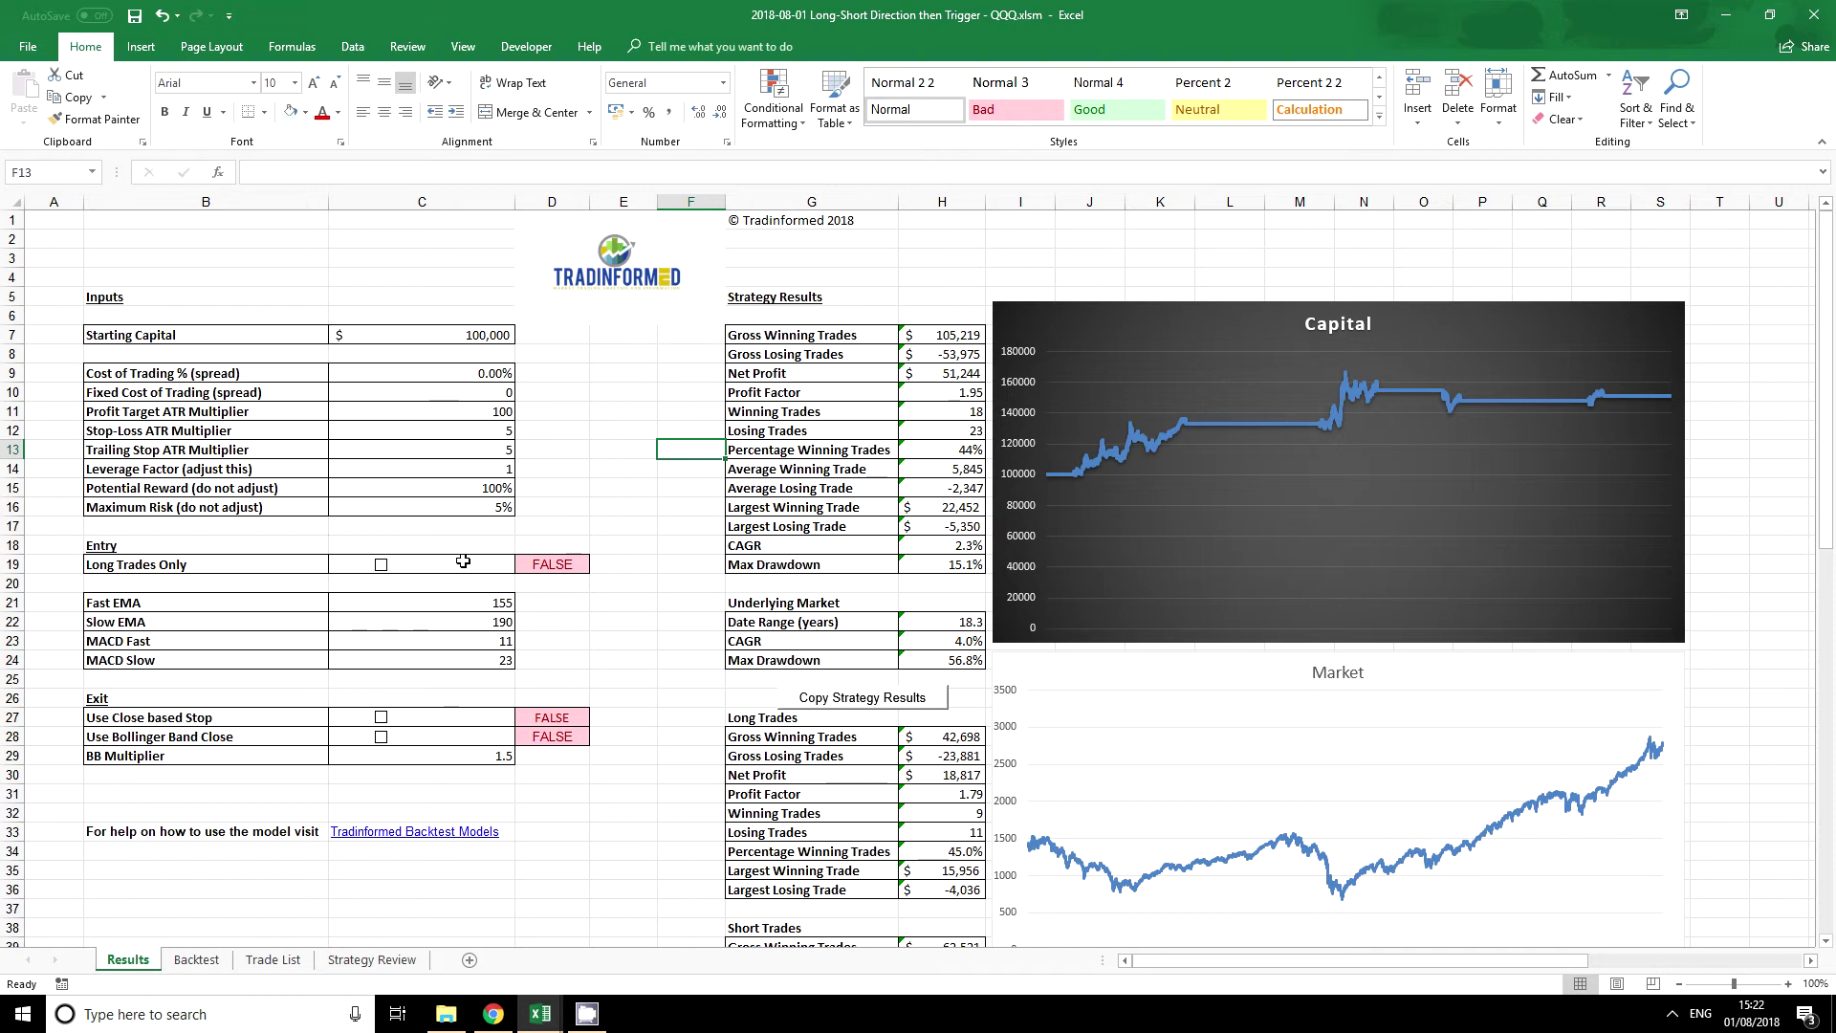
click(381, 566)
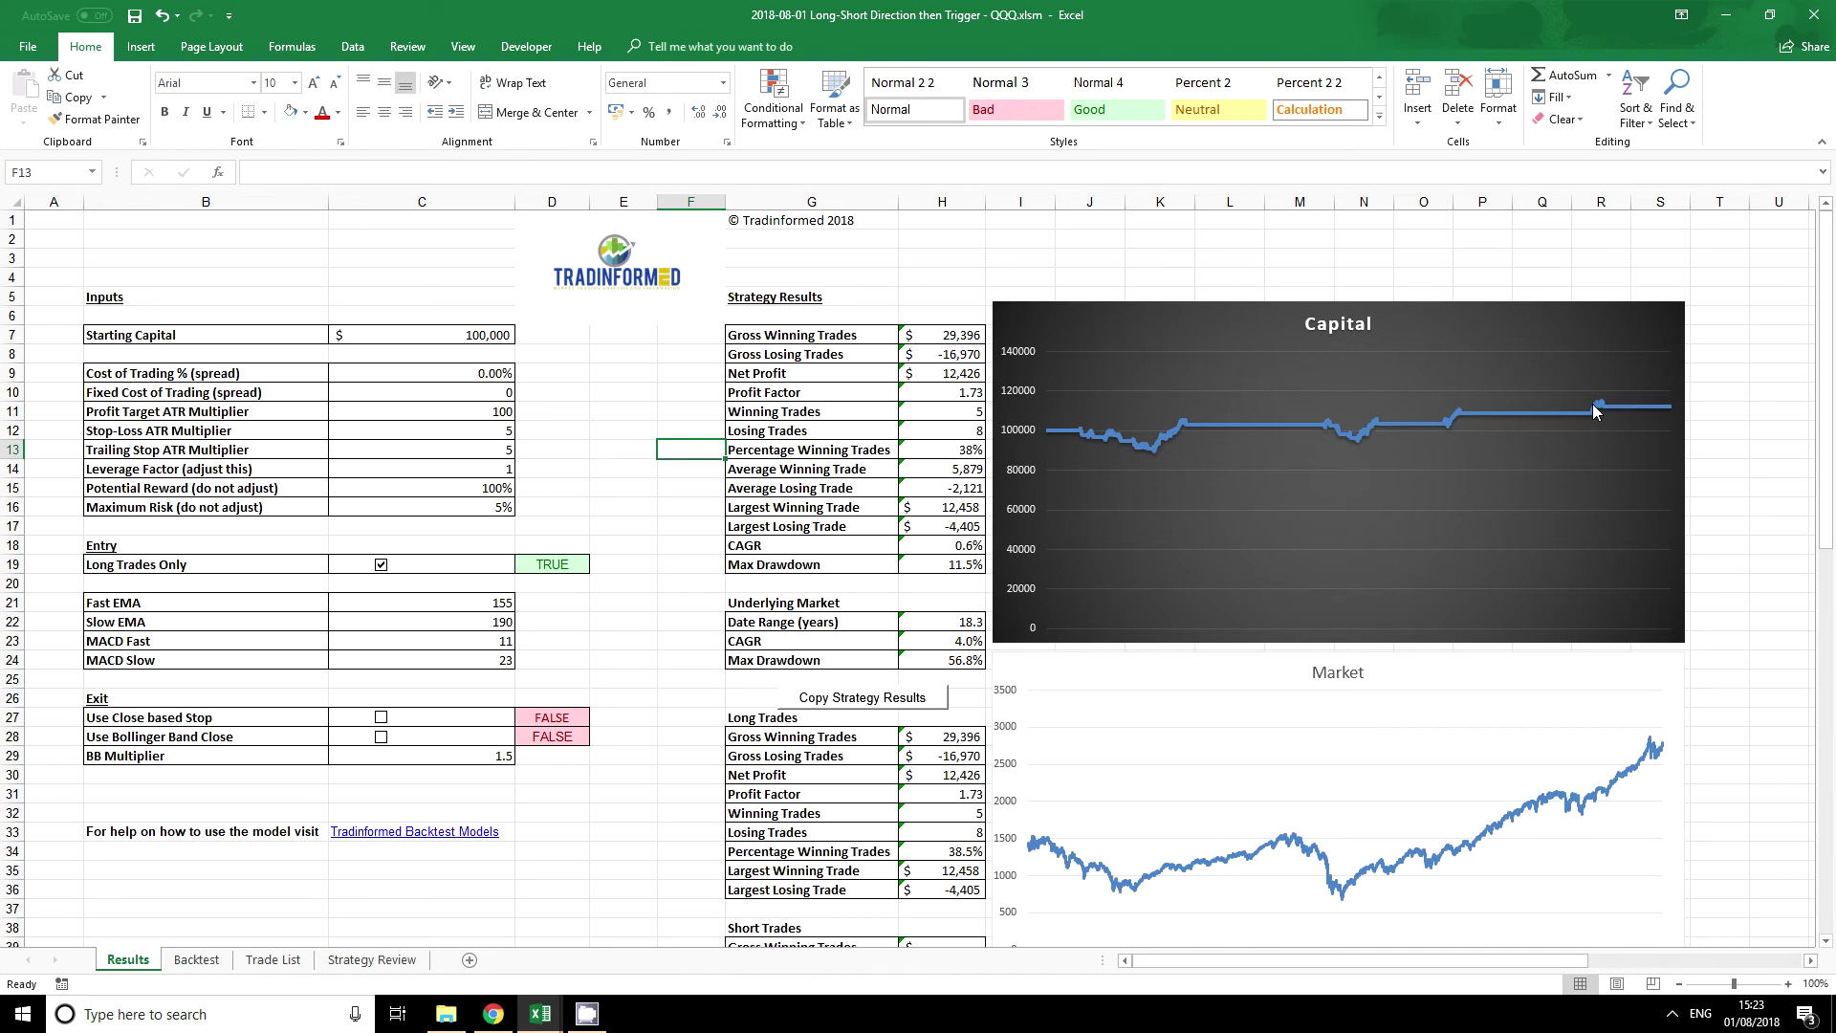
In AA204, restore K204>L204 and make the MACD condition O204<0
click(194, 960)
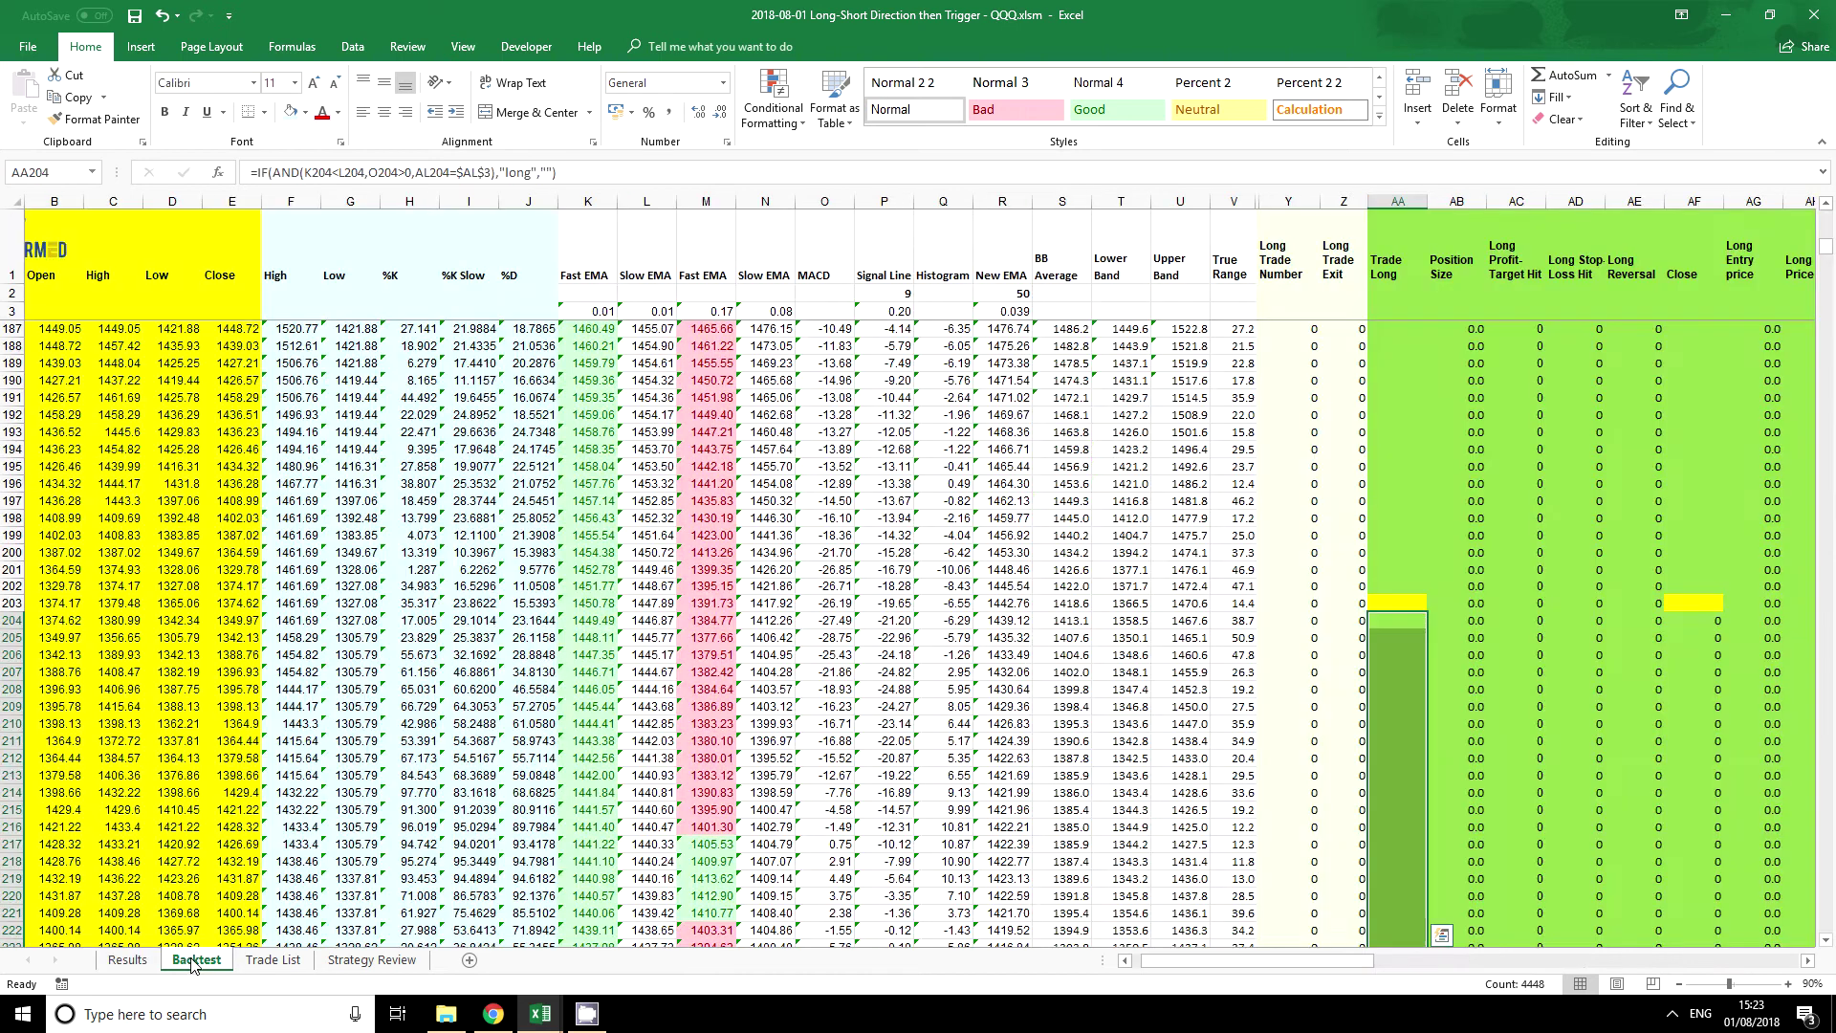
click(1386, 620)
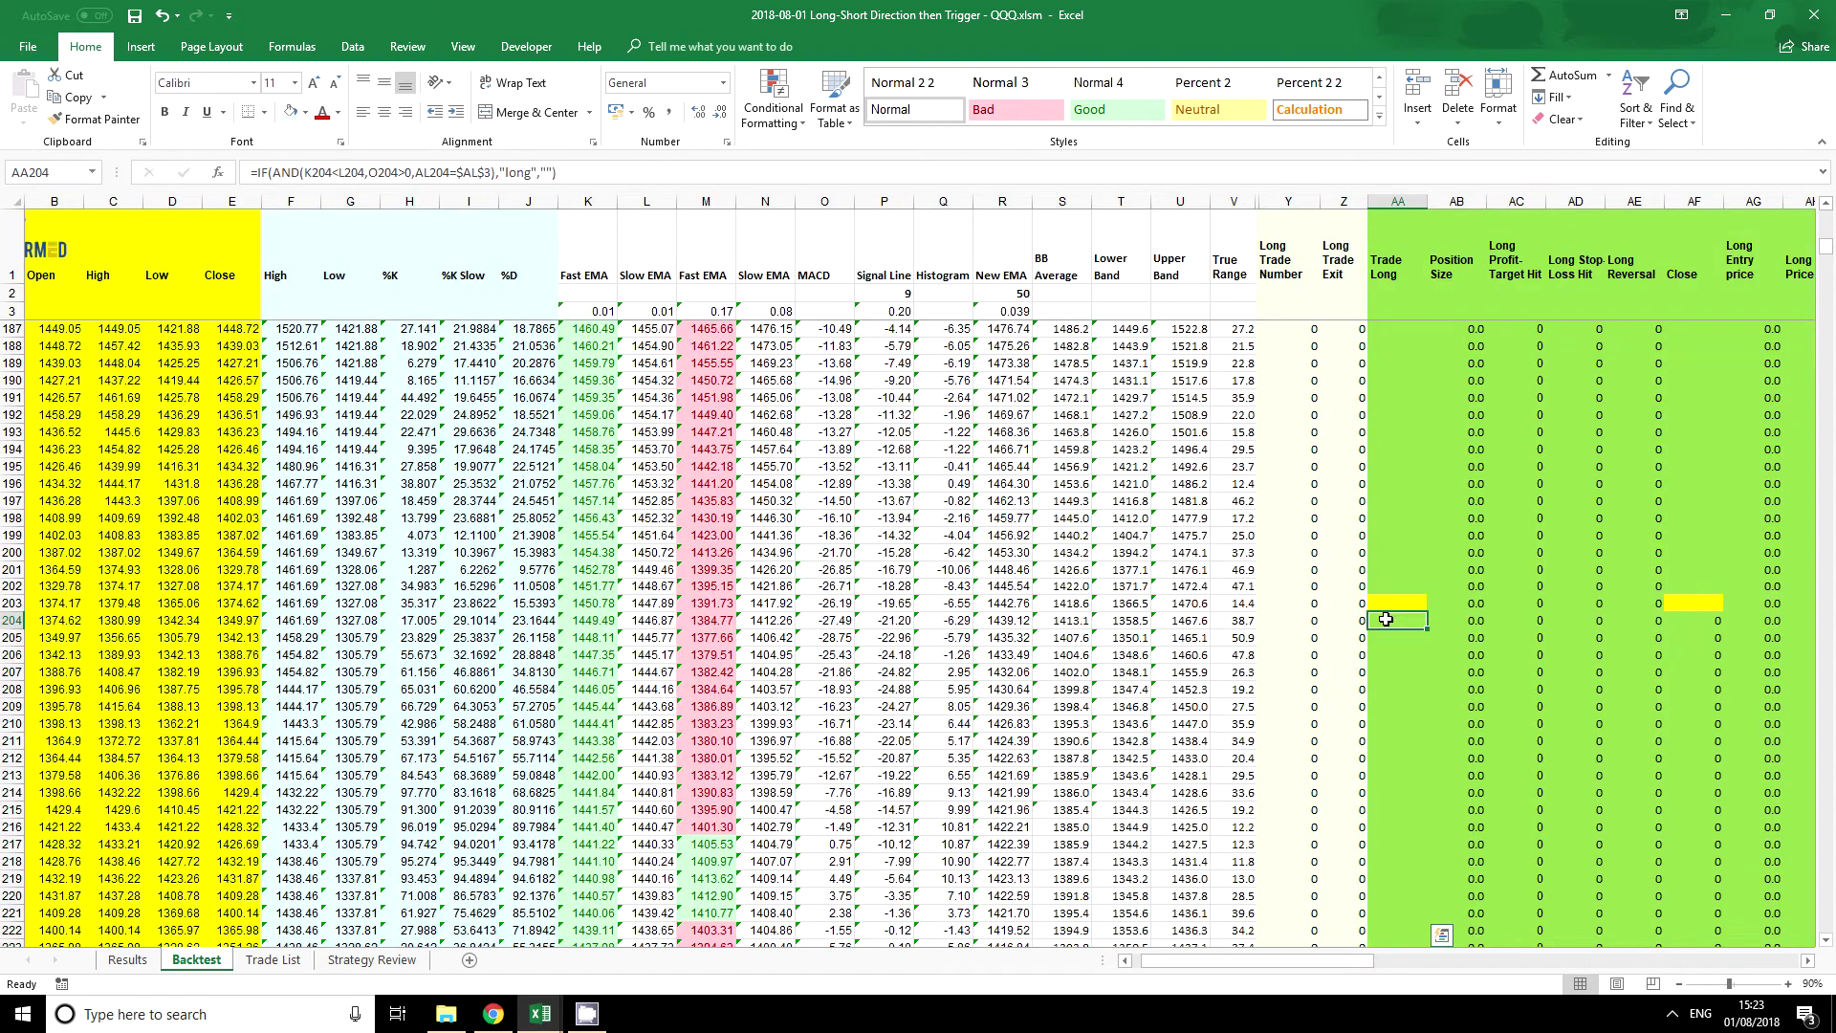
click(333, 172)
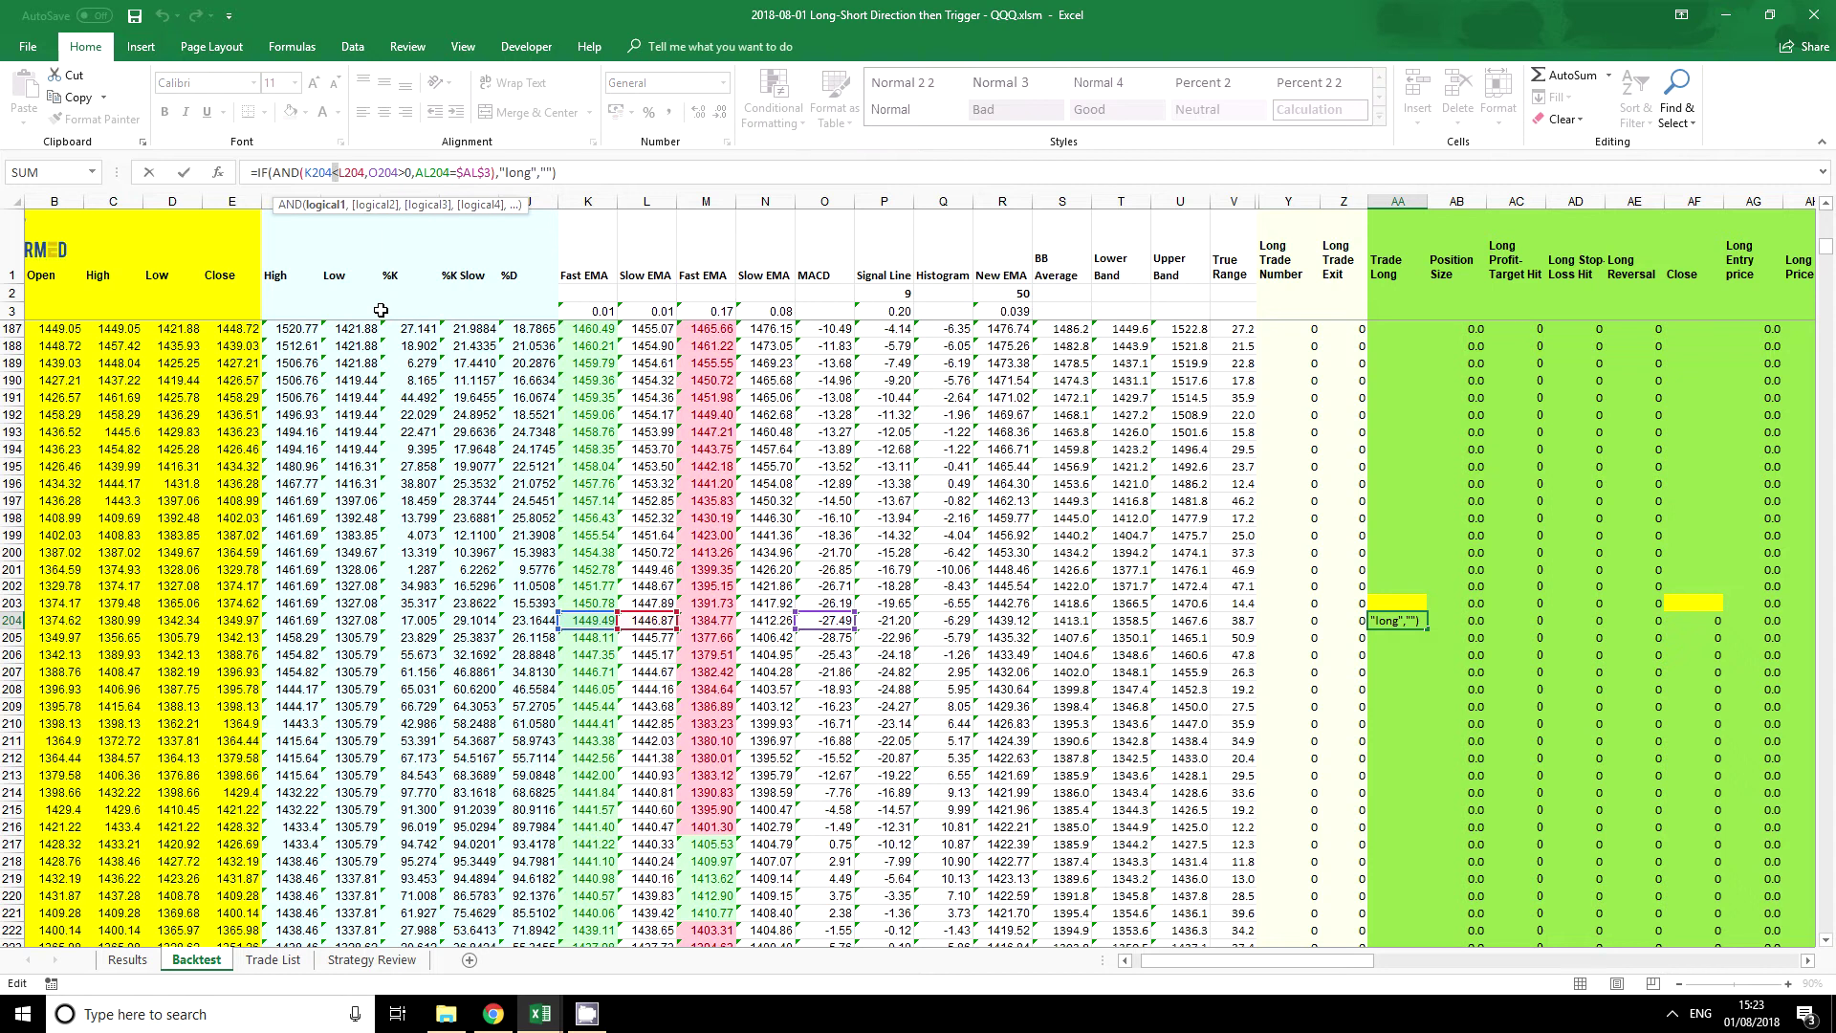
text(>)
click(400, 172)
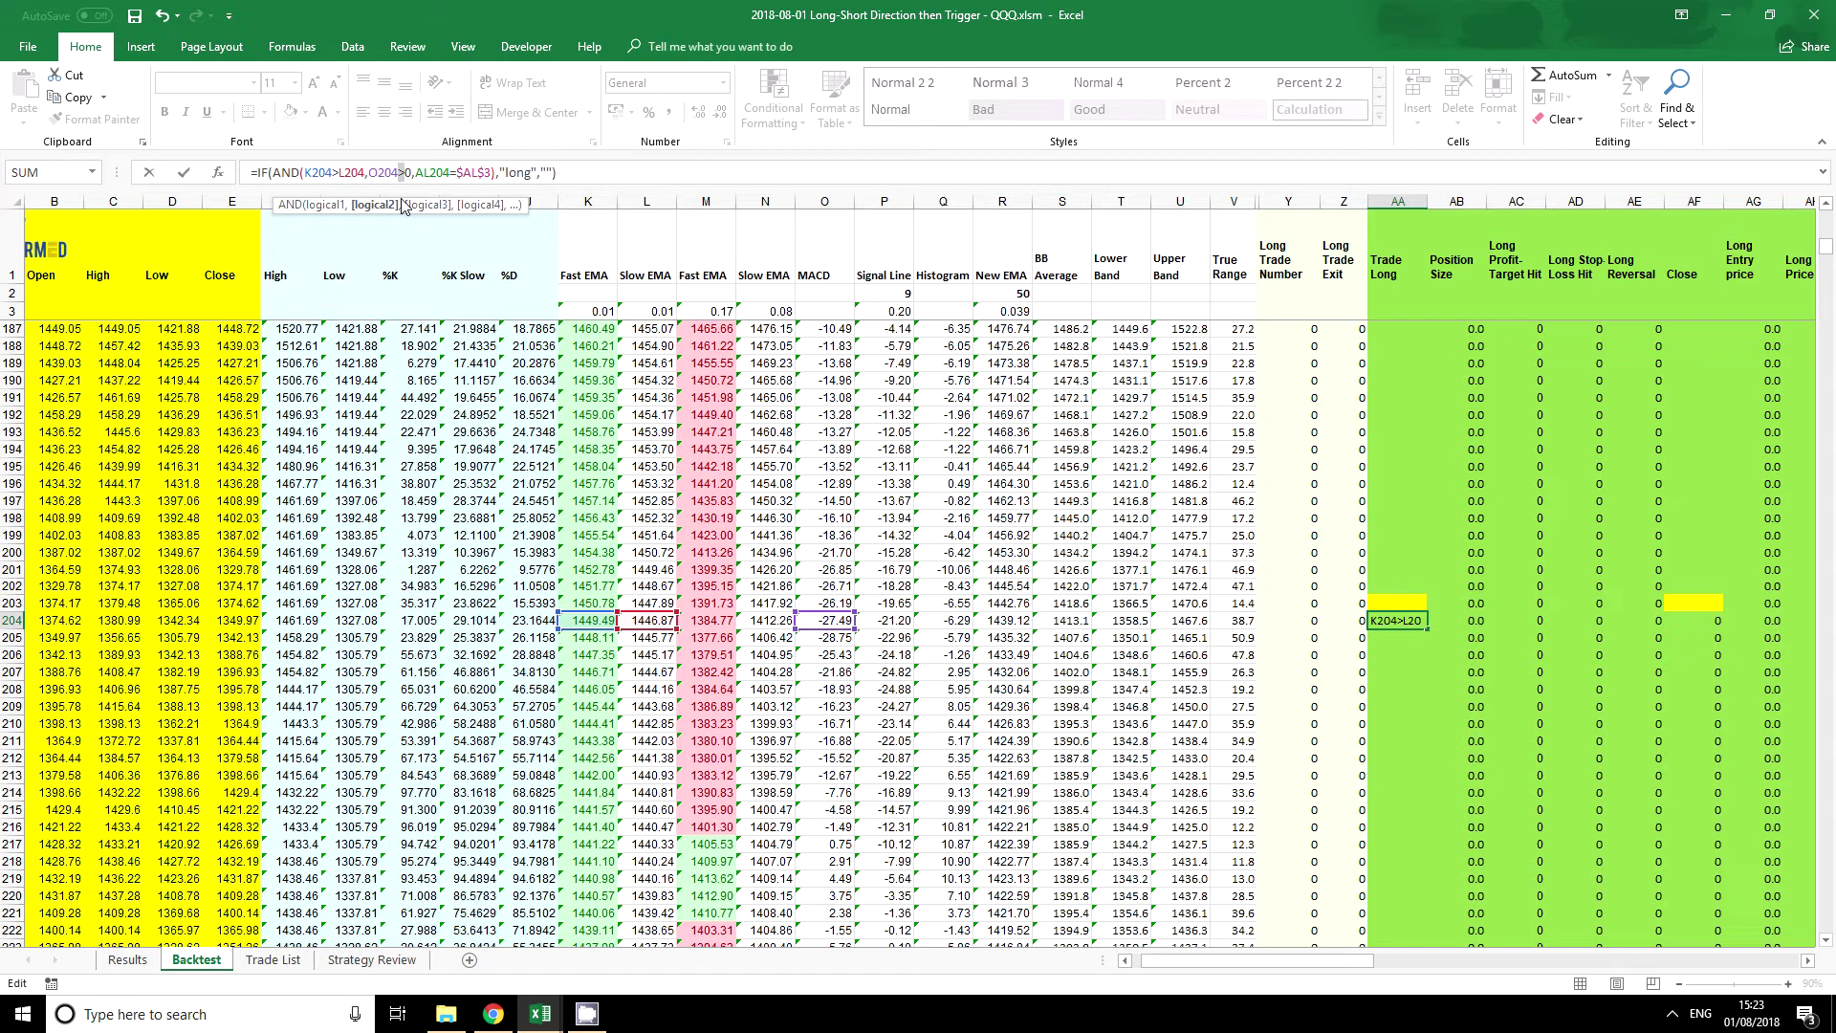
text(<0,)
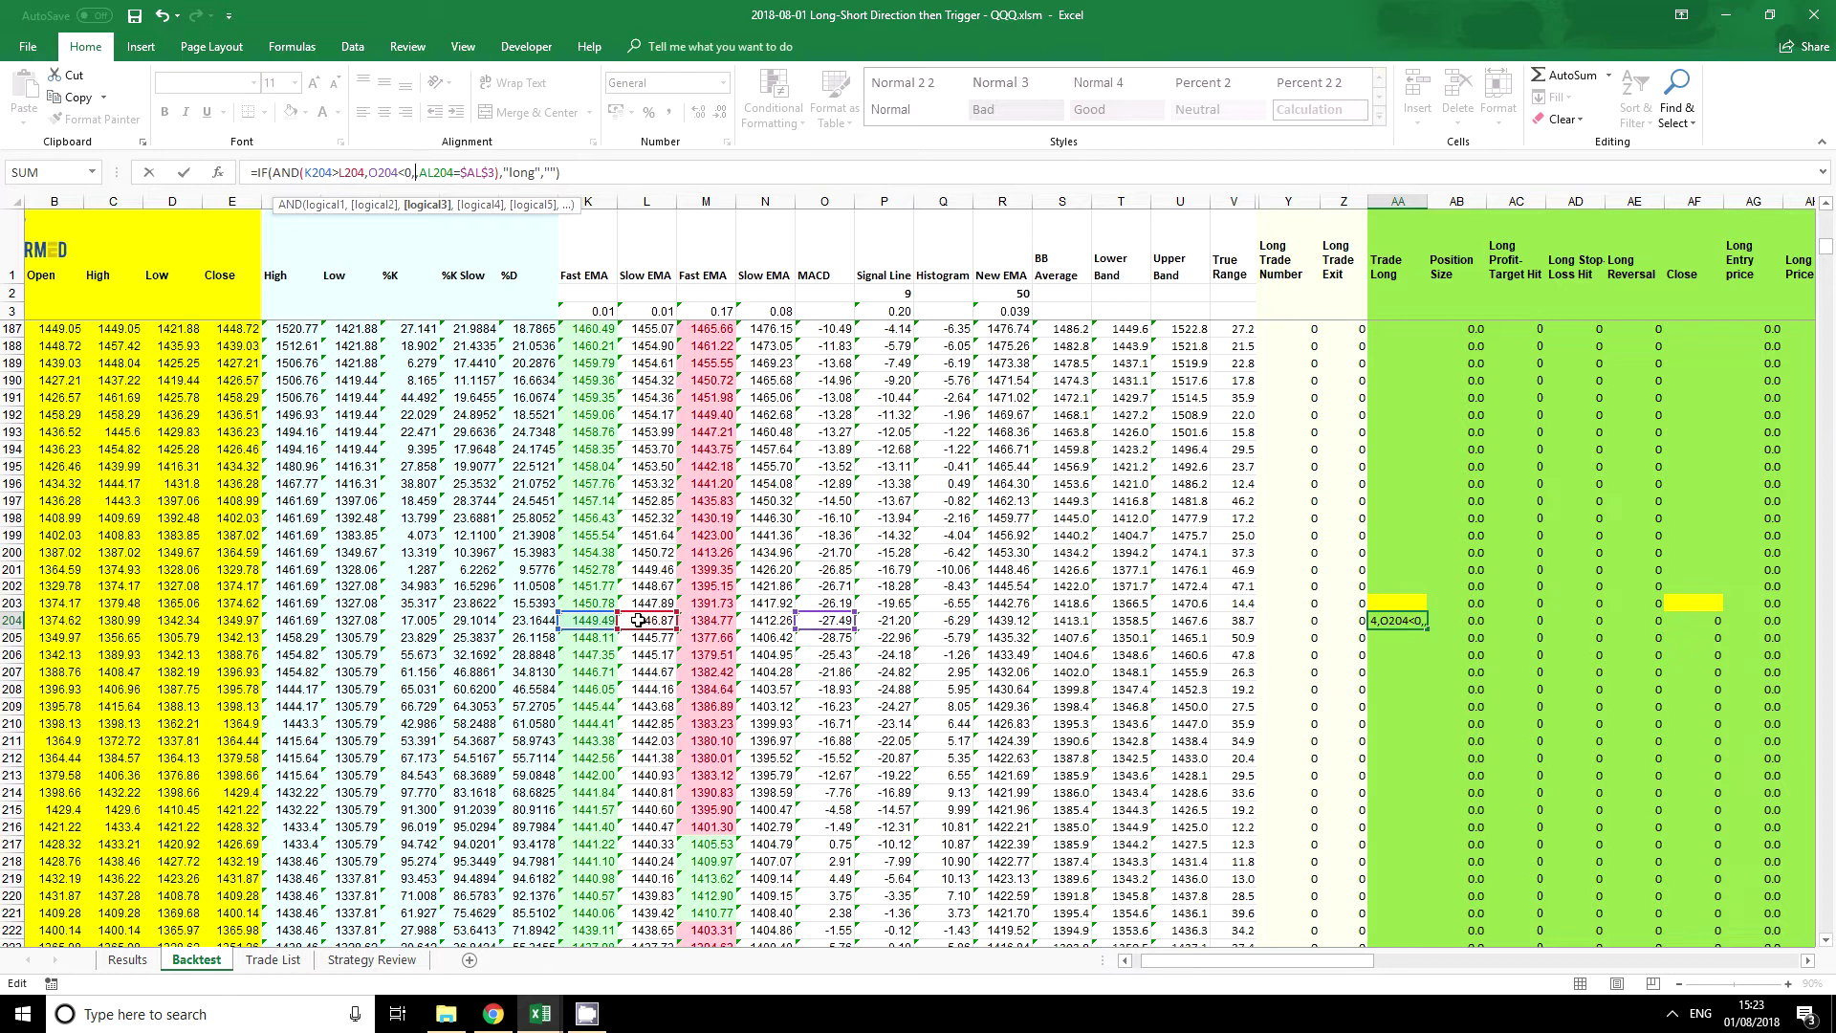
Add the %D condition J204<30 to Trade Long and fill it down column AA
click(248, 623)
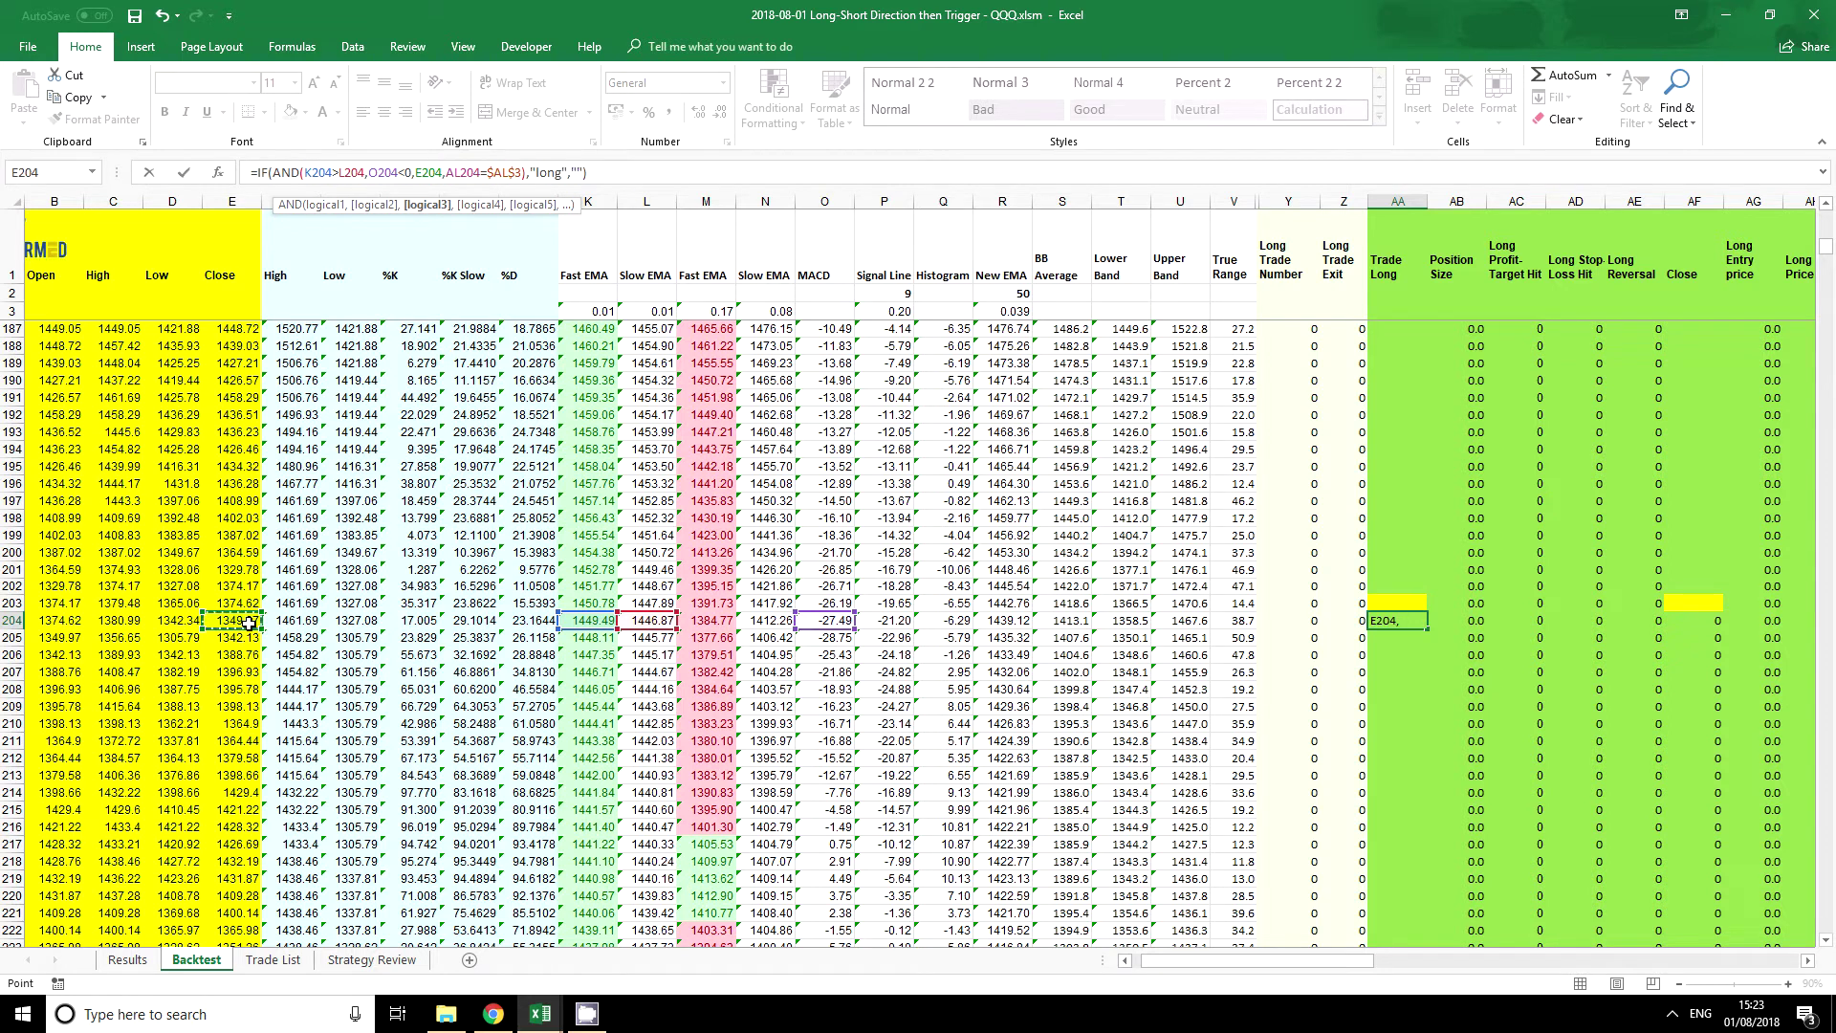
text(<)
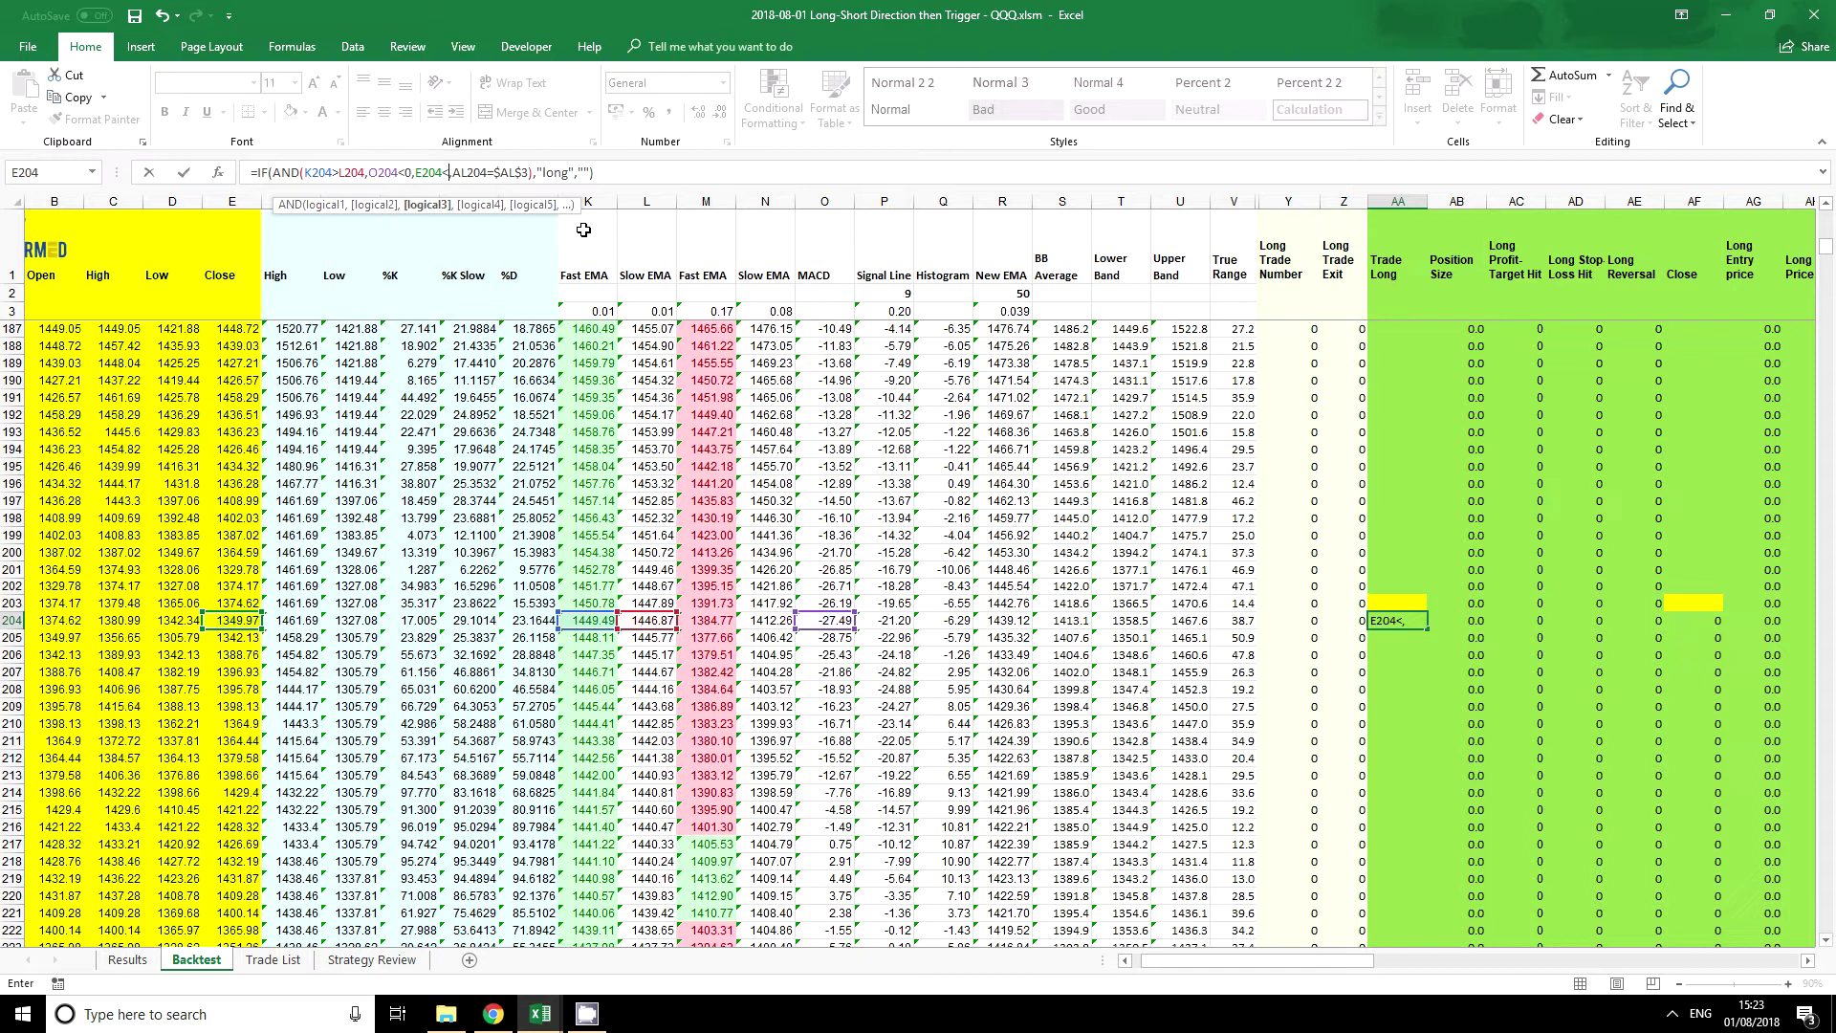
drag(449, 172, 416, 172)
key(BackSpace)
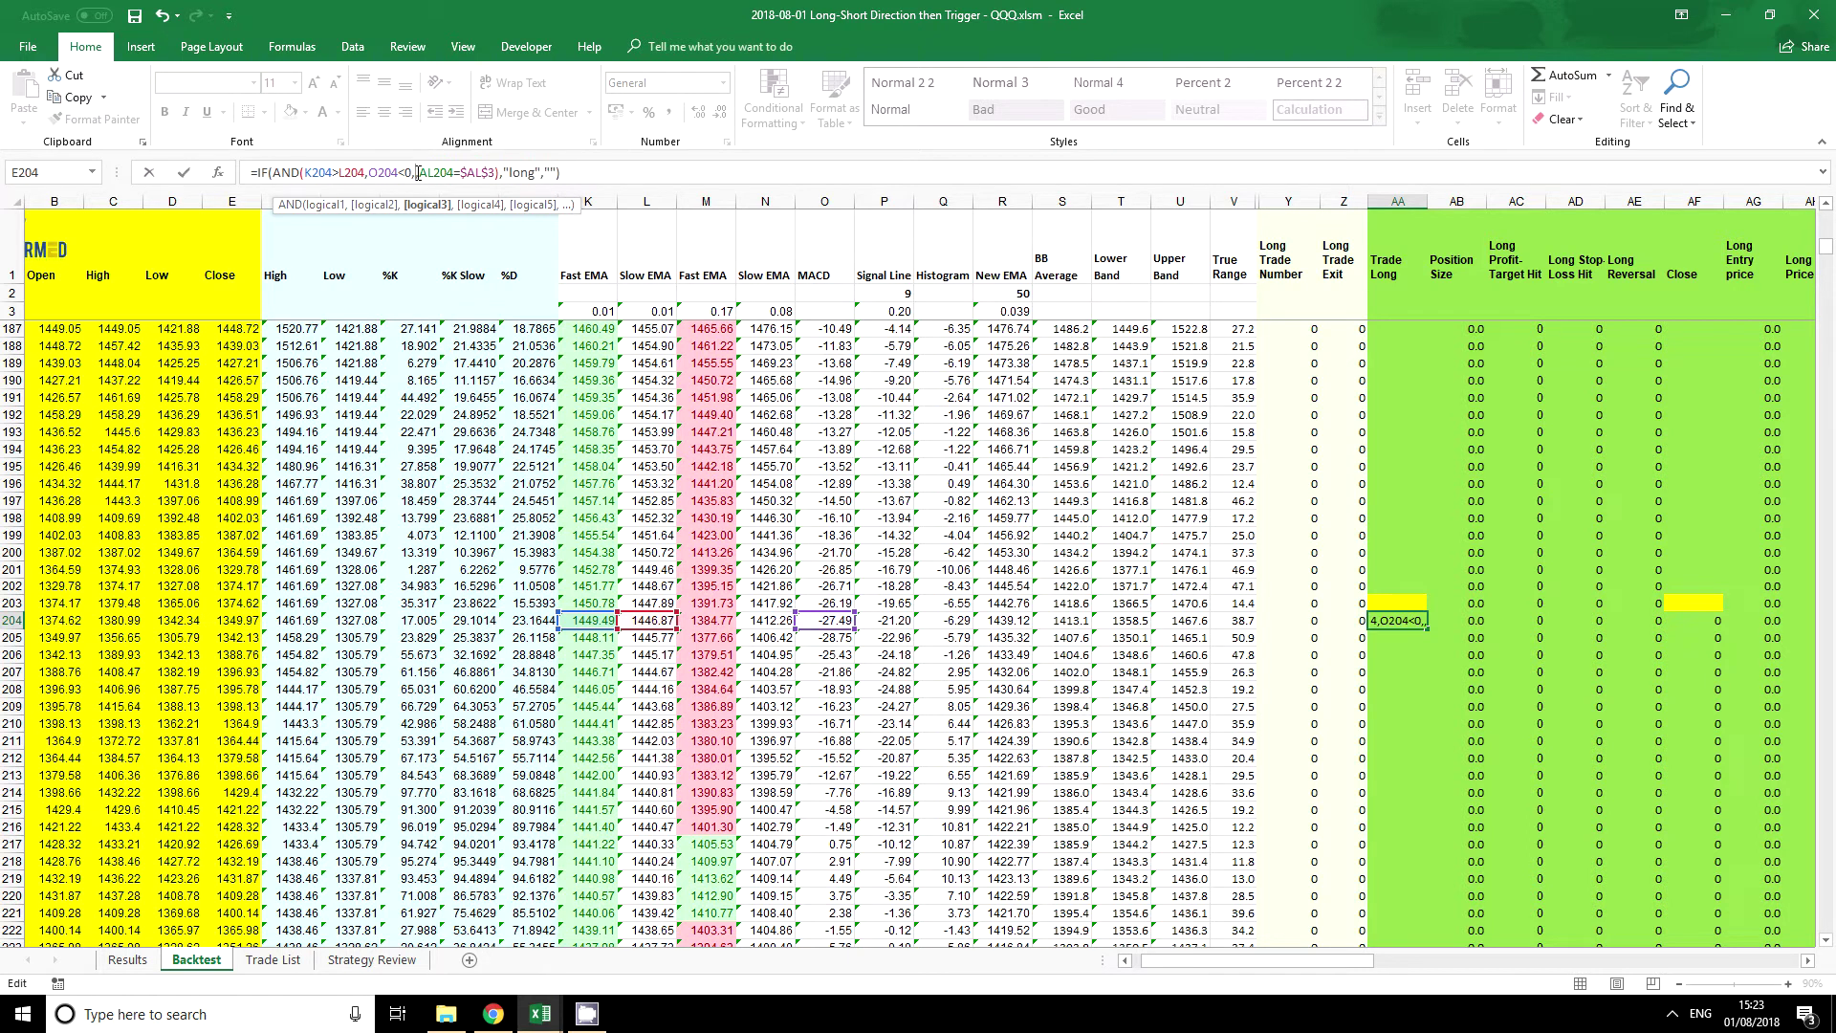
click(527, 620)
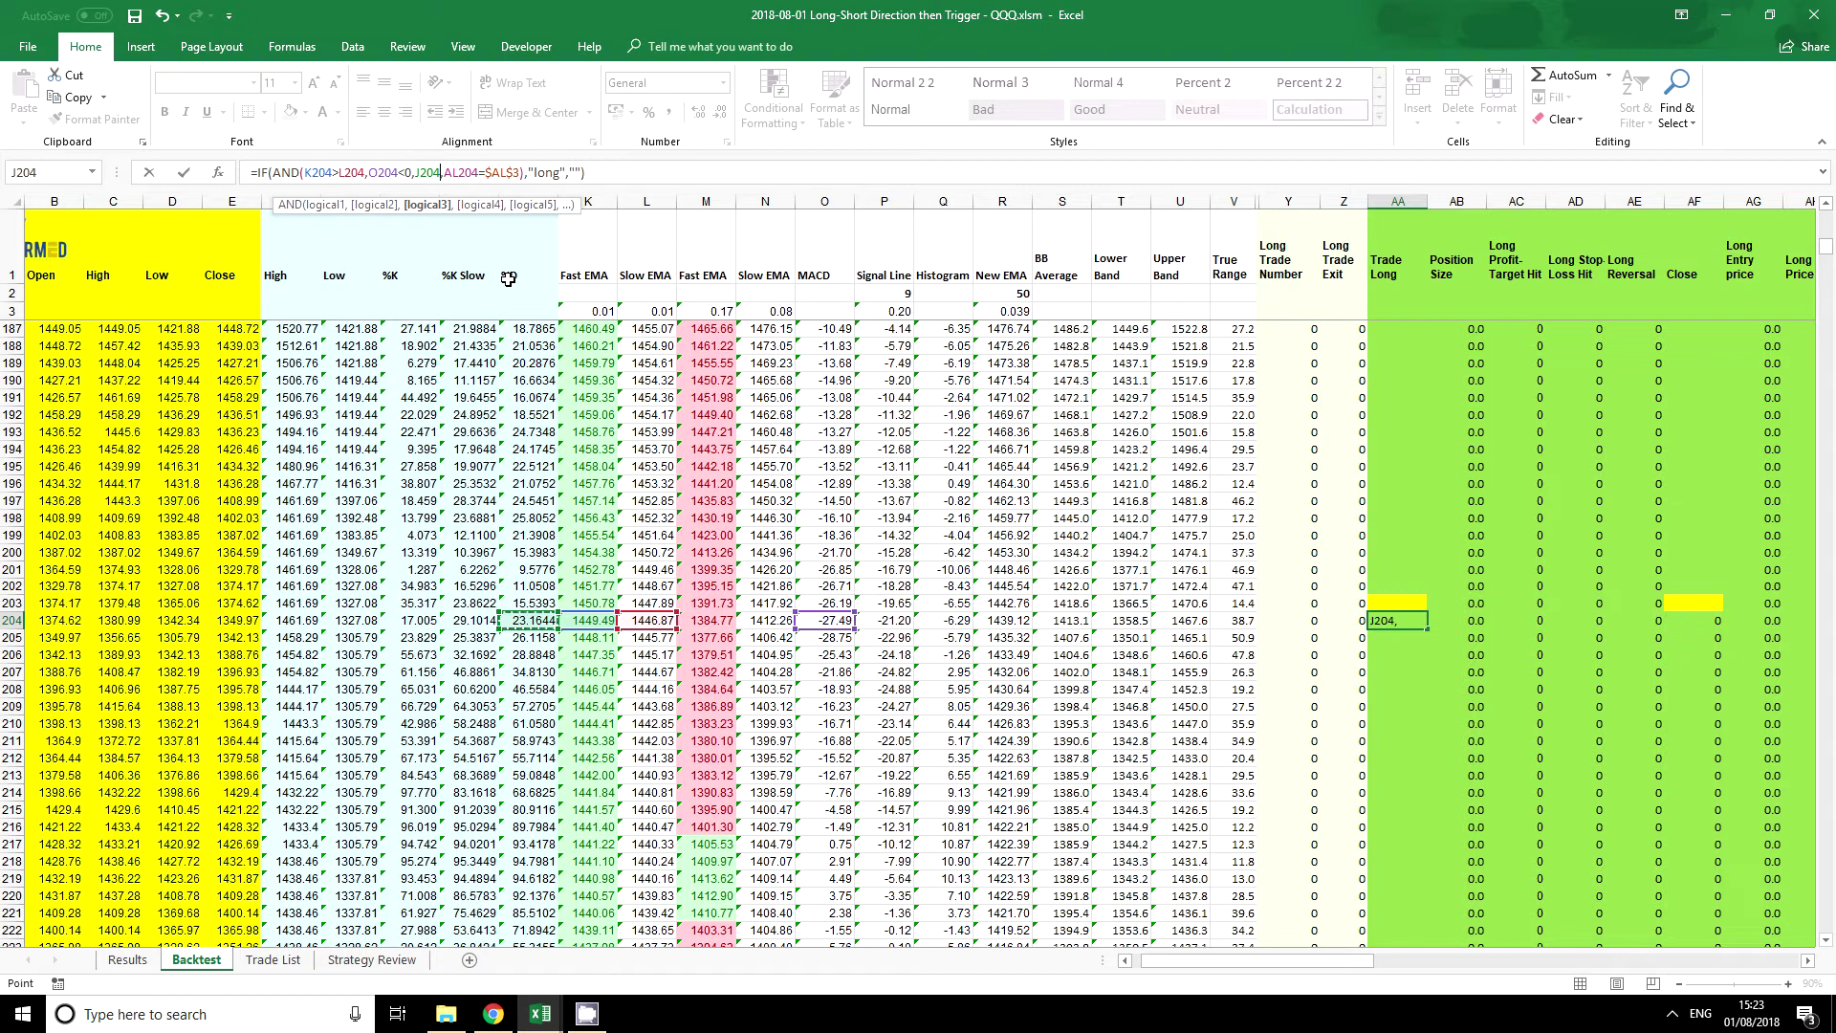
text(<)
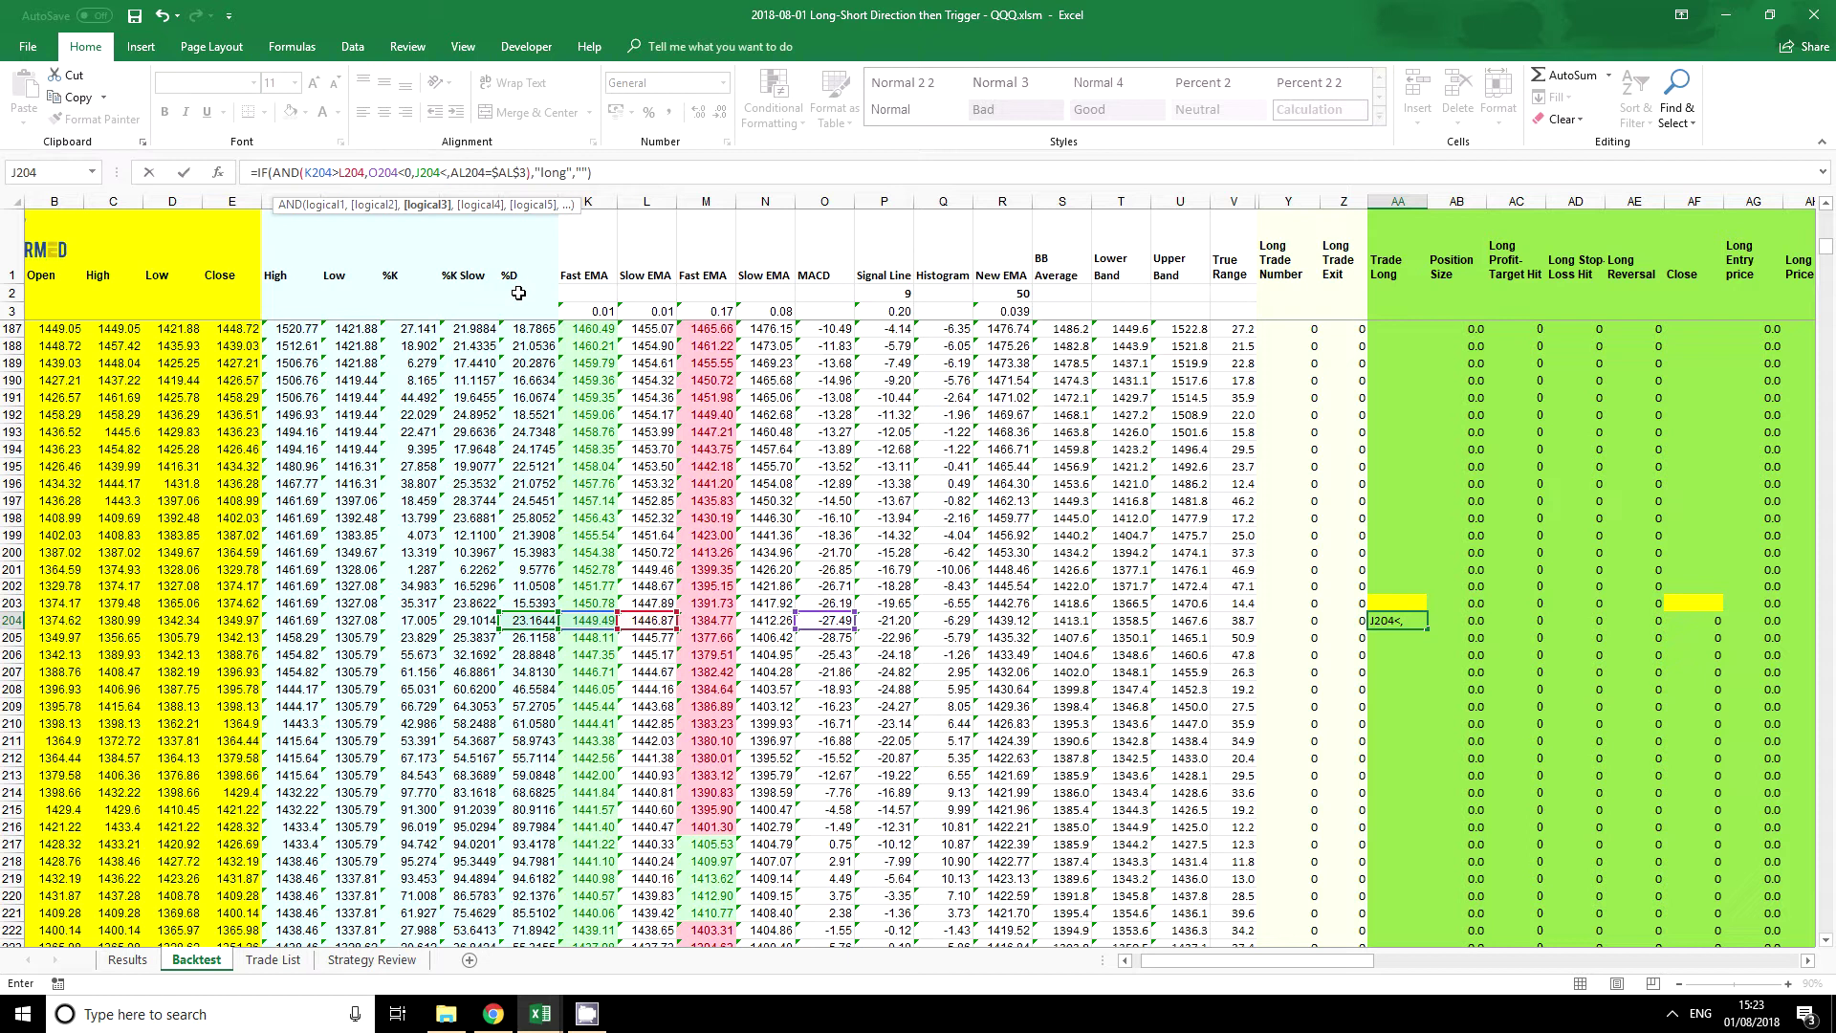
text(30)
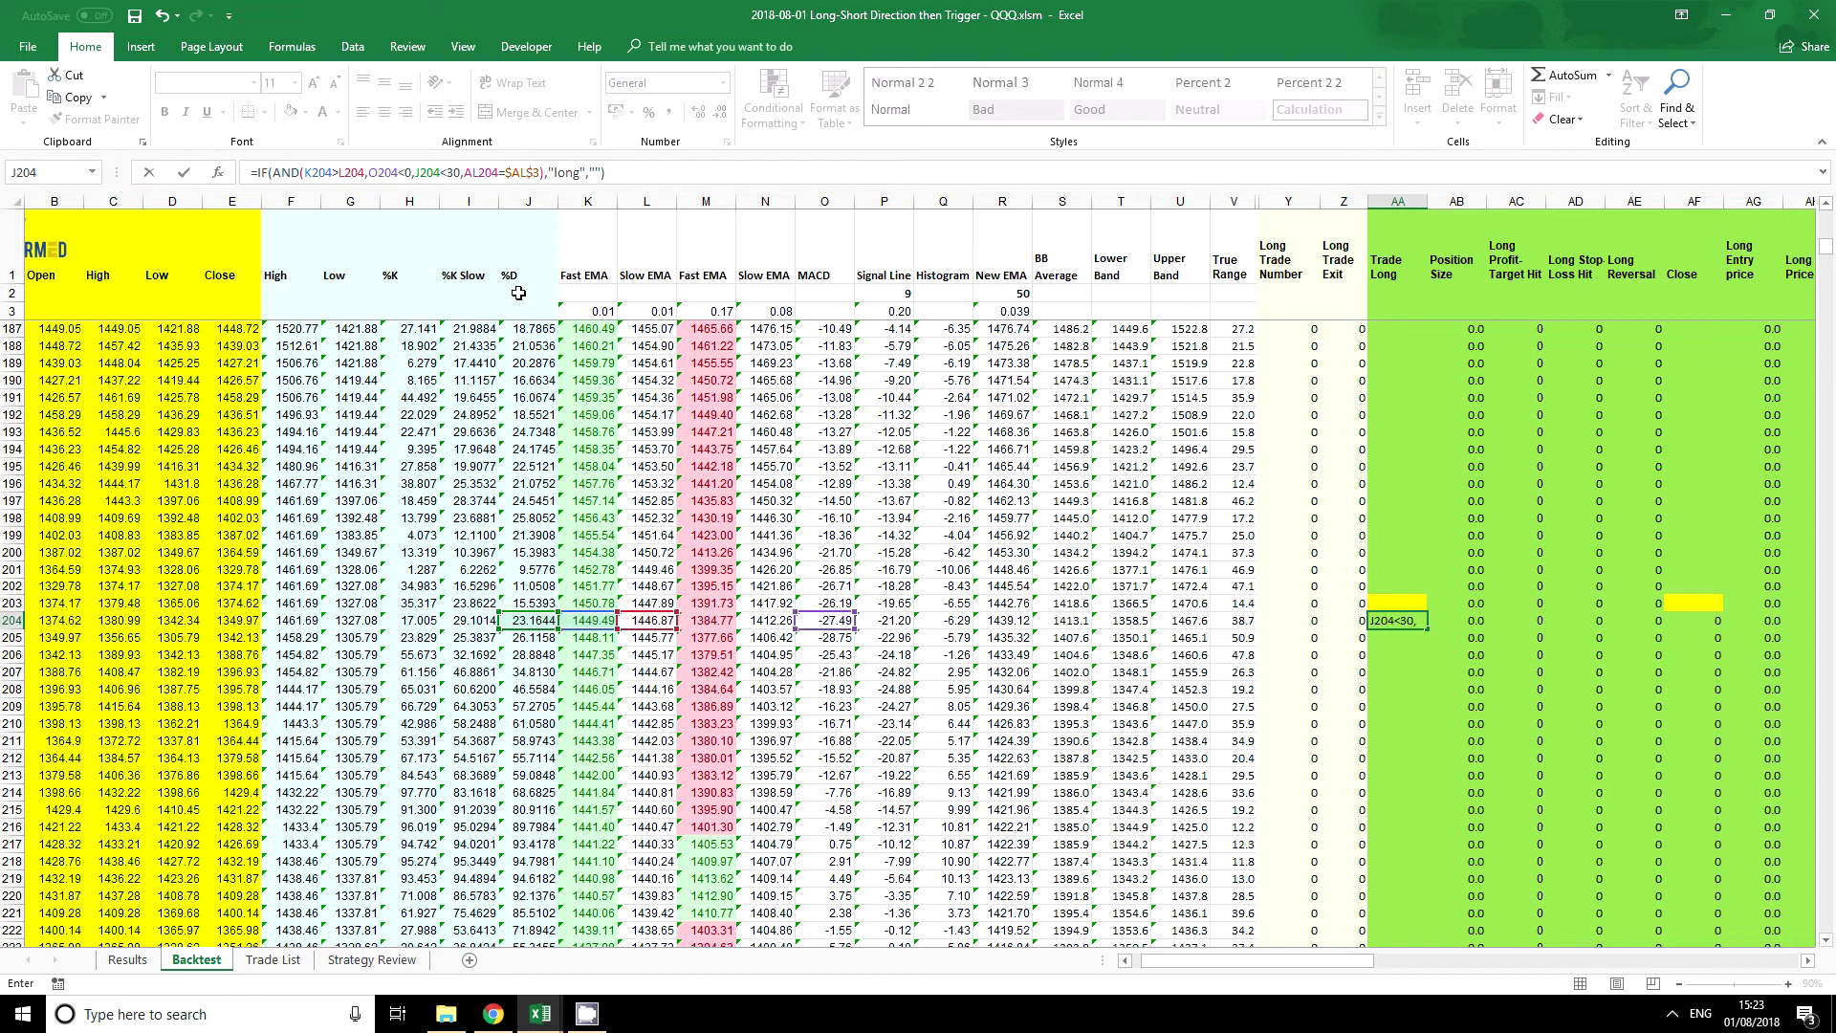
key(Return)
click(1384, 616)
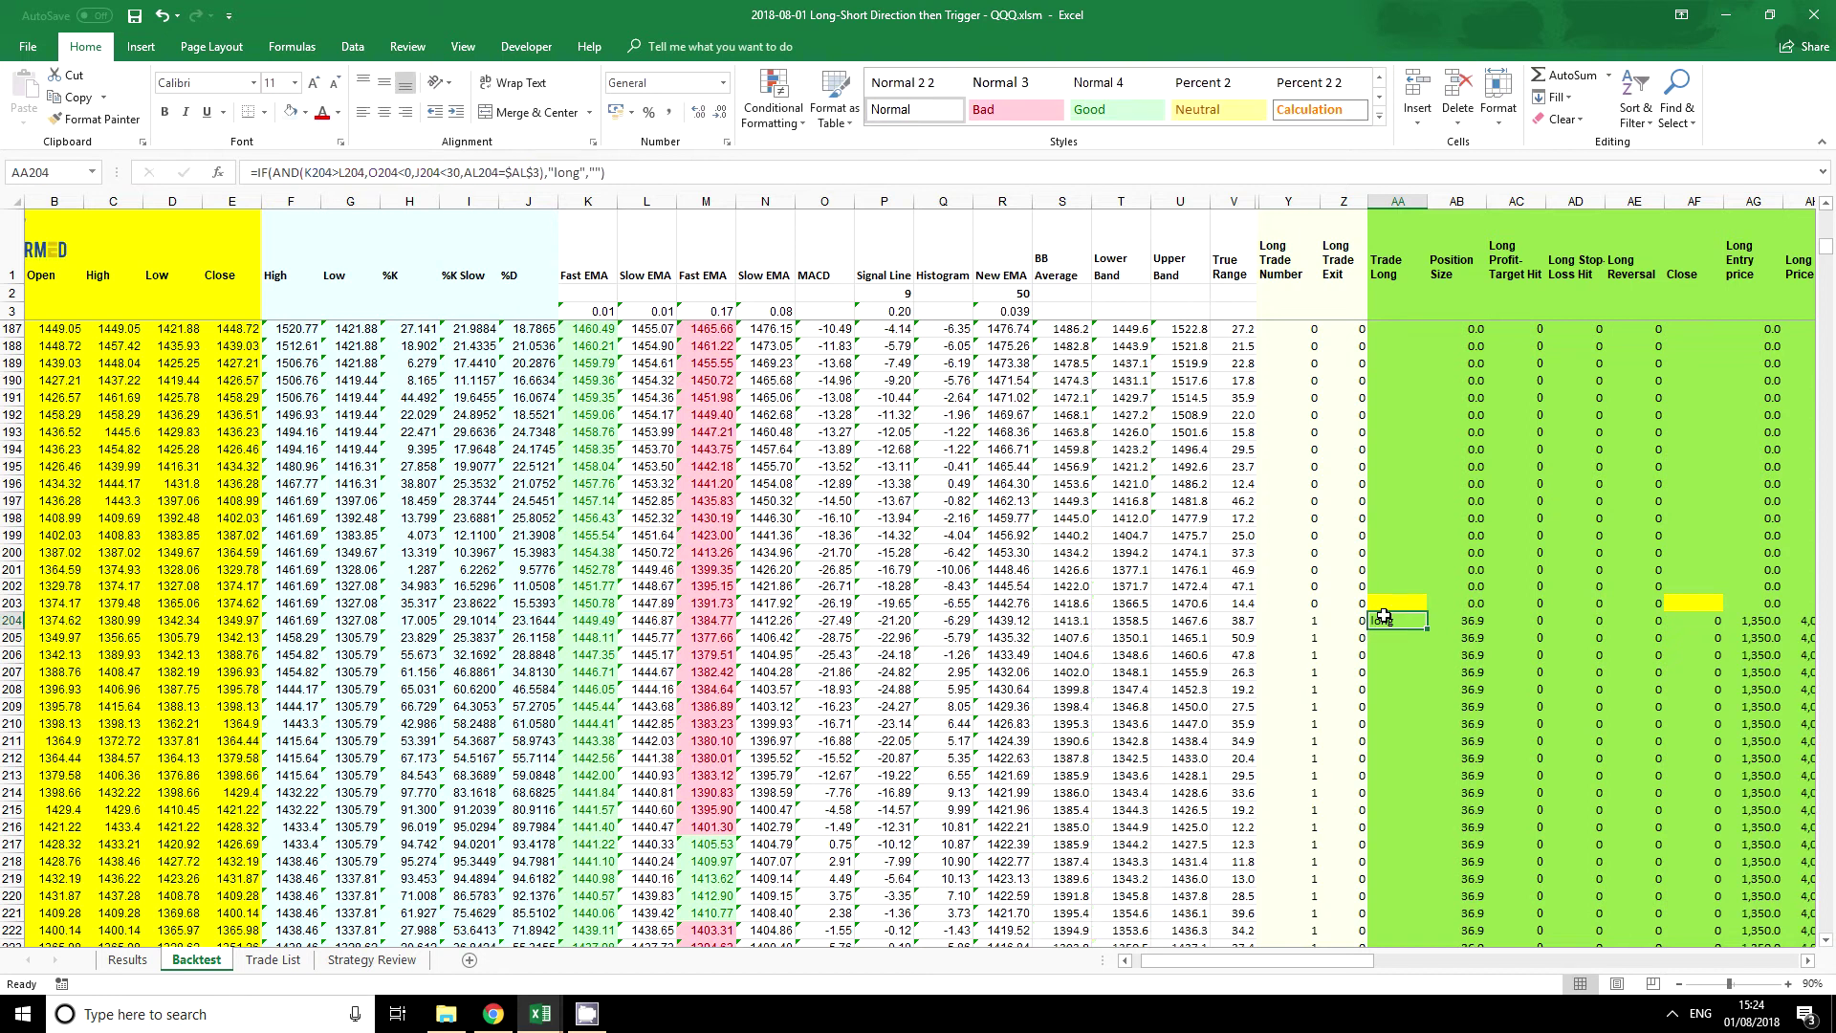
double_click(1429, 628)
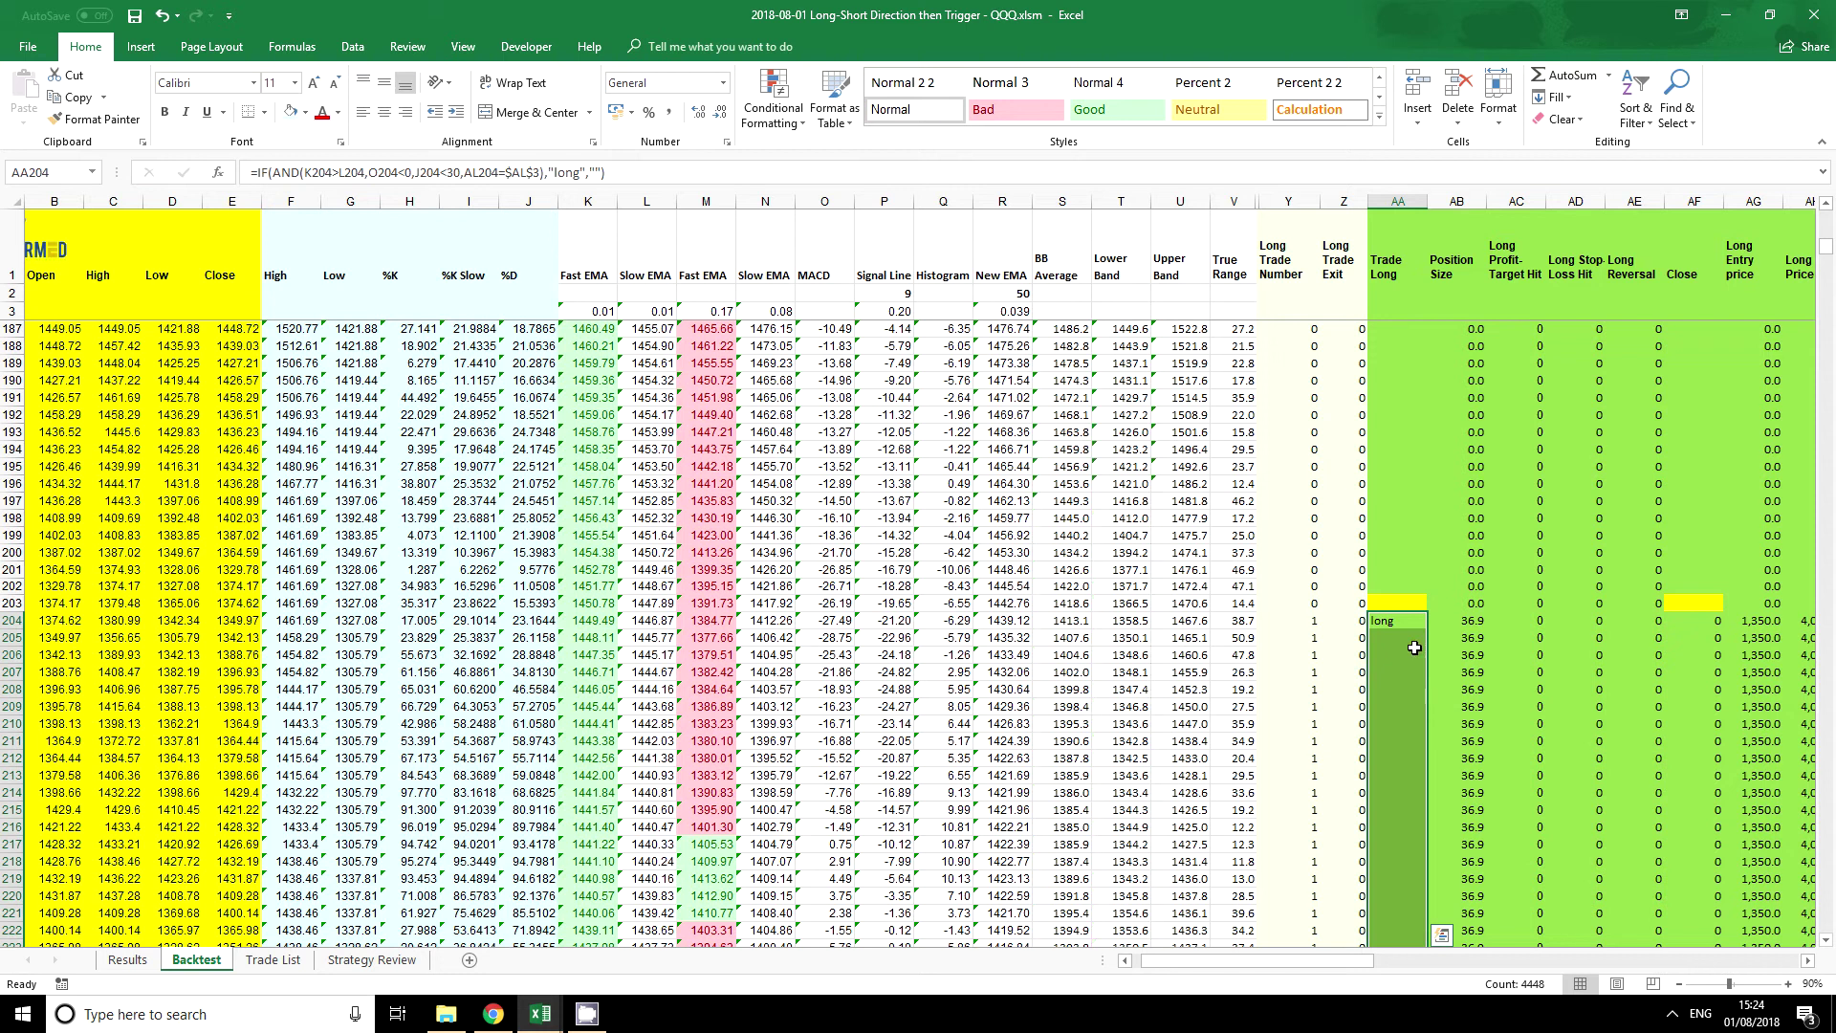
Enter 30 in cell U2 on the Backtest sheet
scroll(829, 581, up, 1)
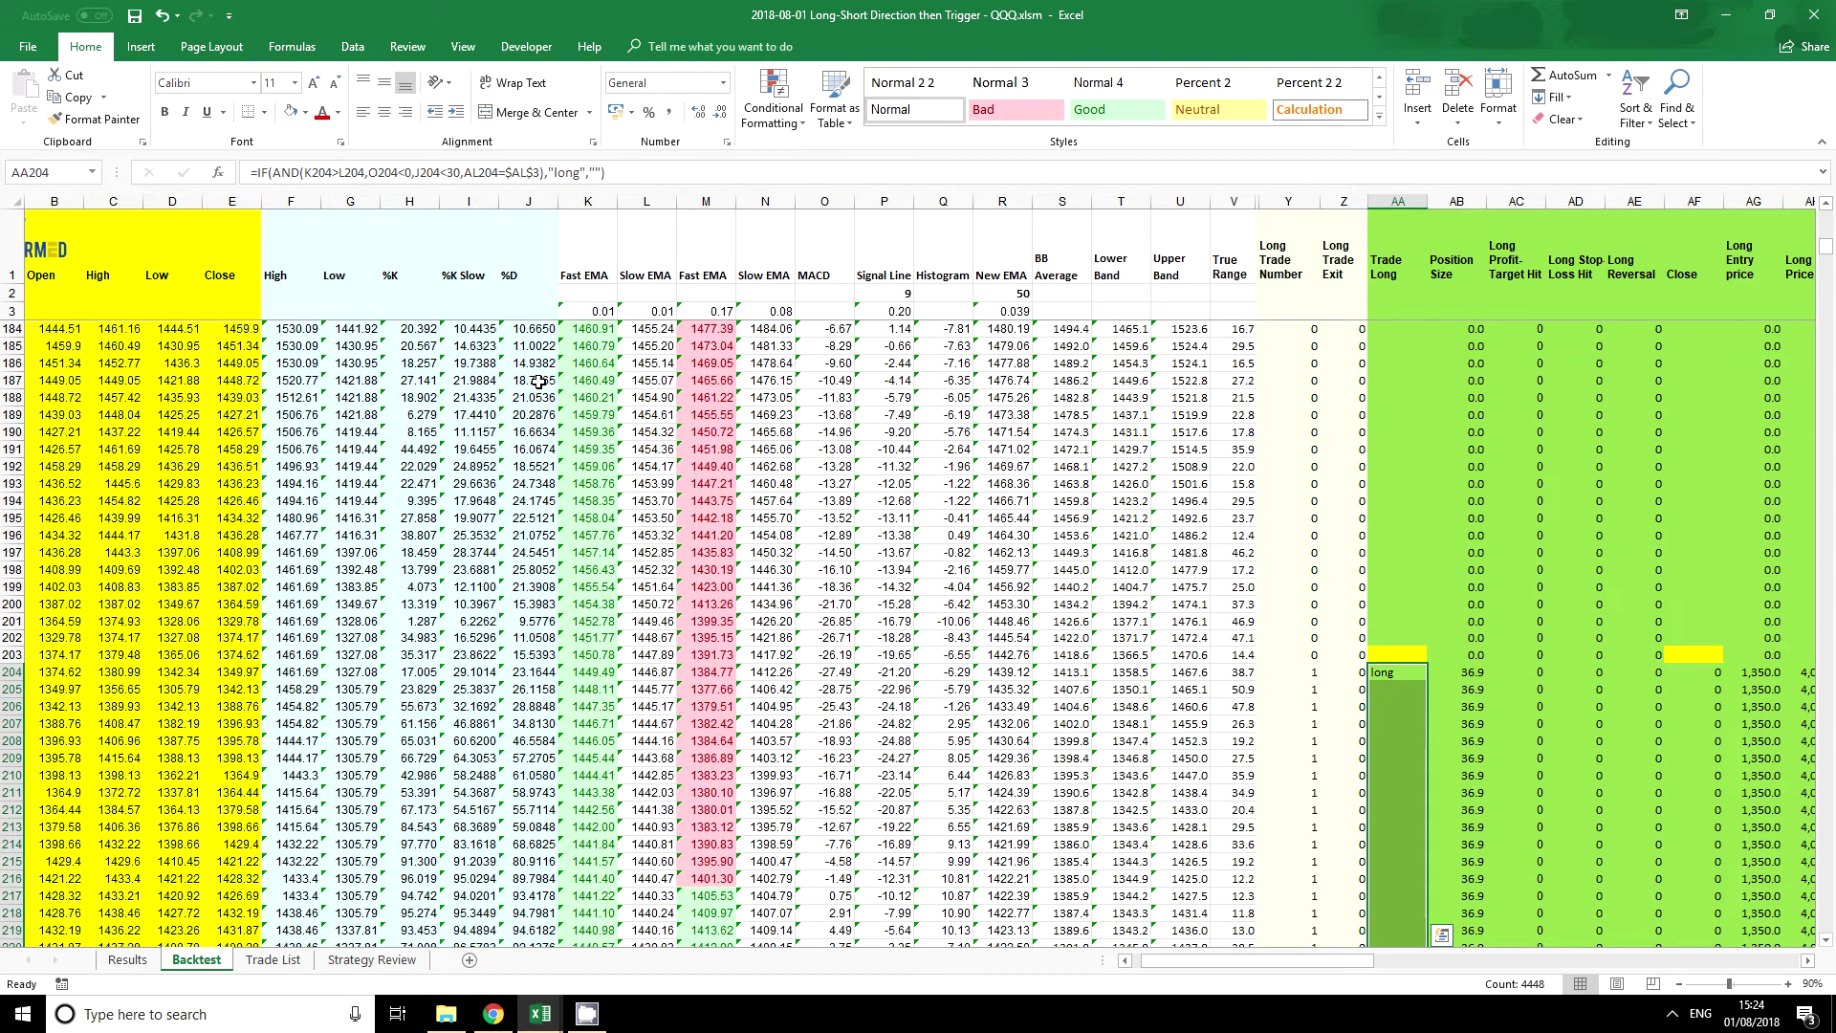
click(1180, 293)
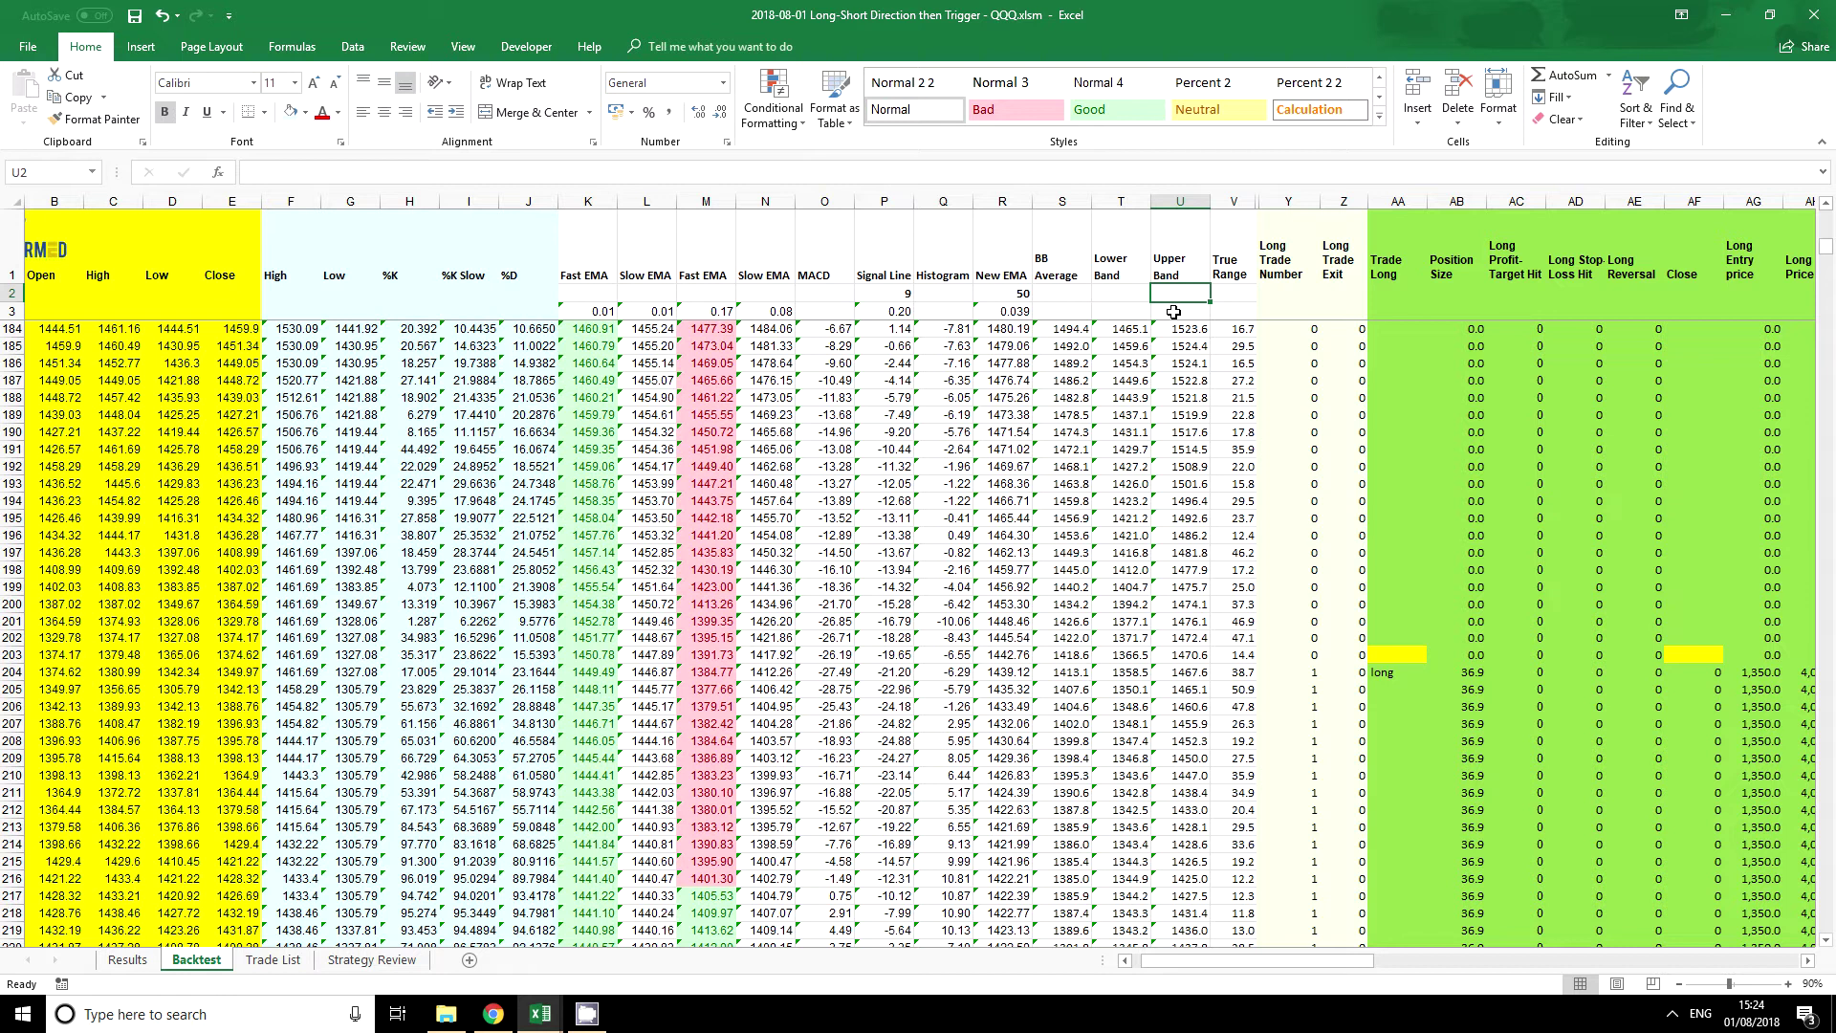
text(30)
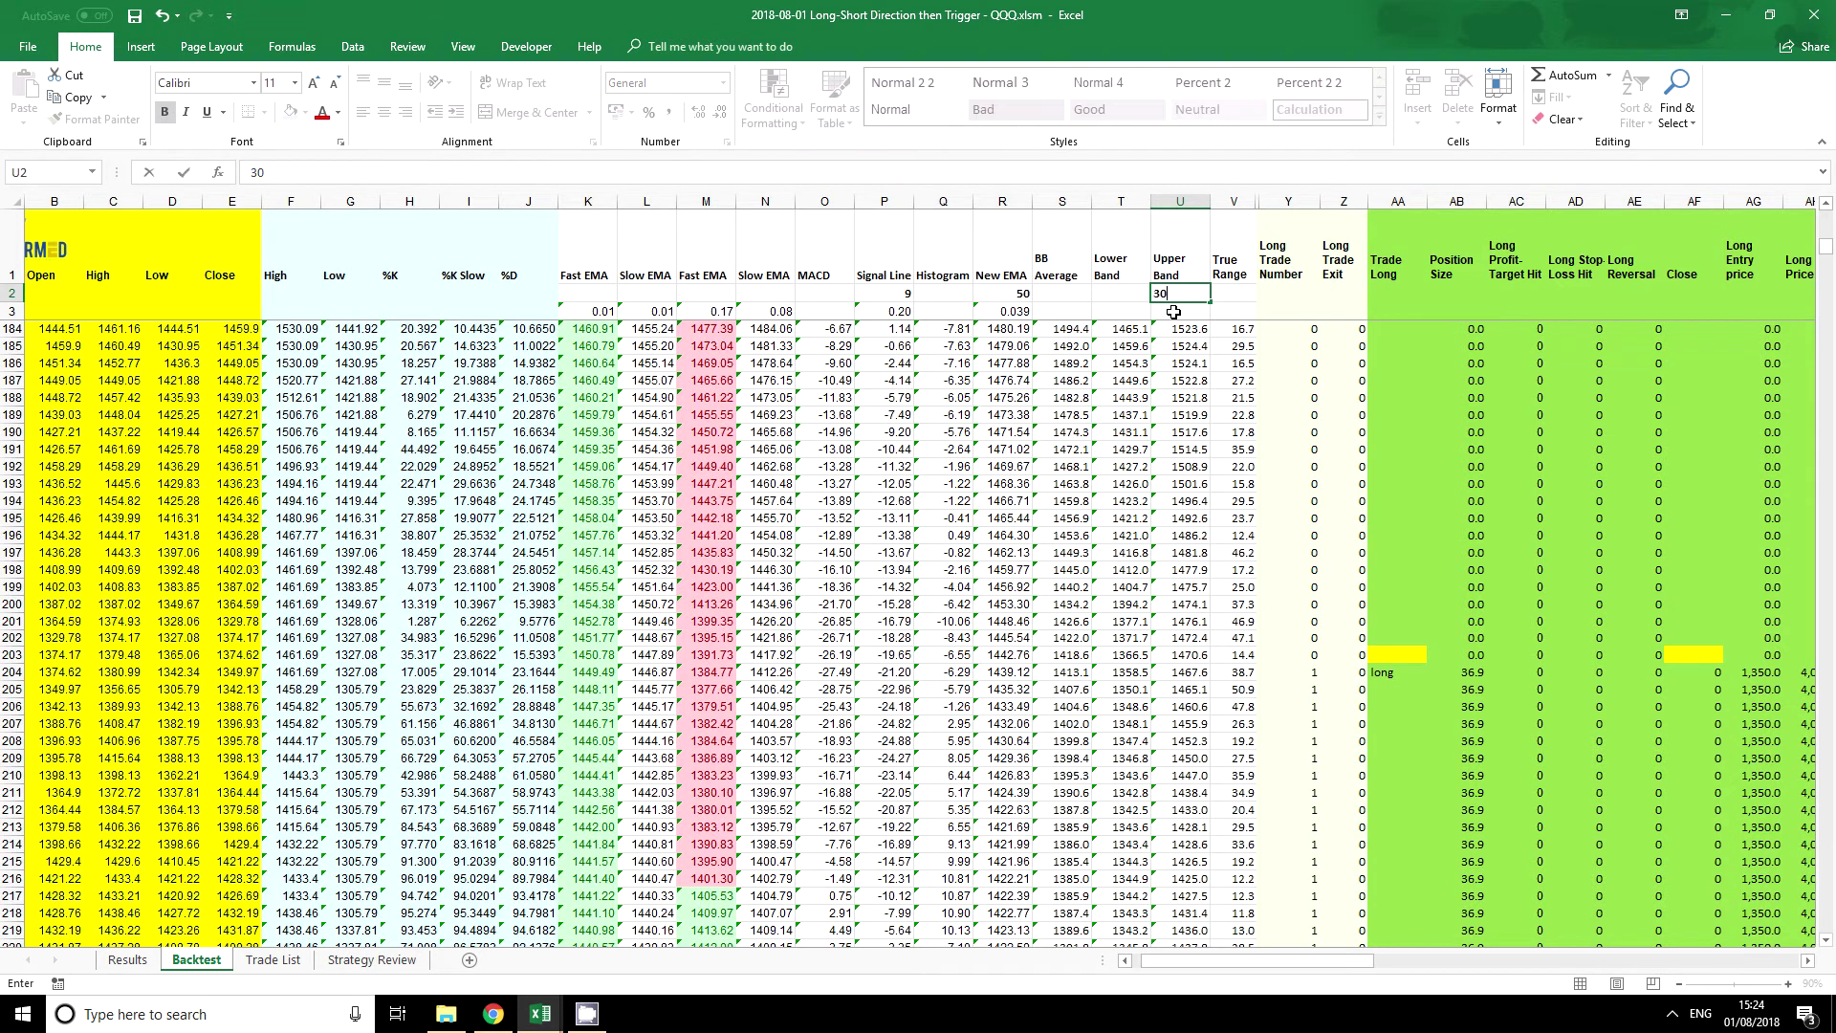
key(Return)
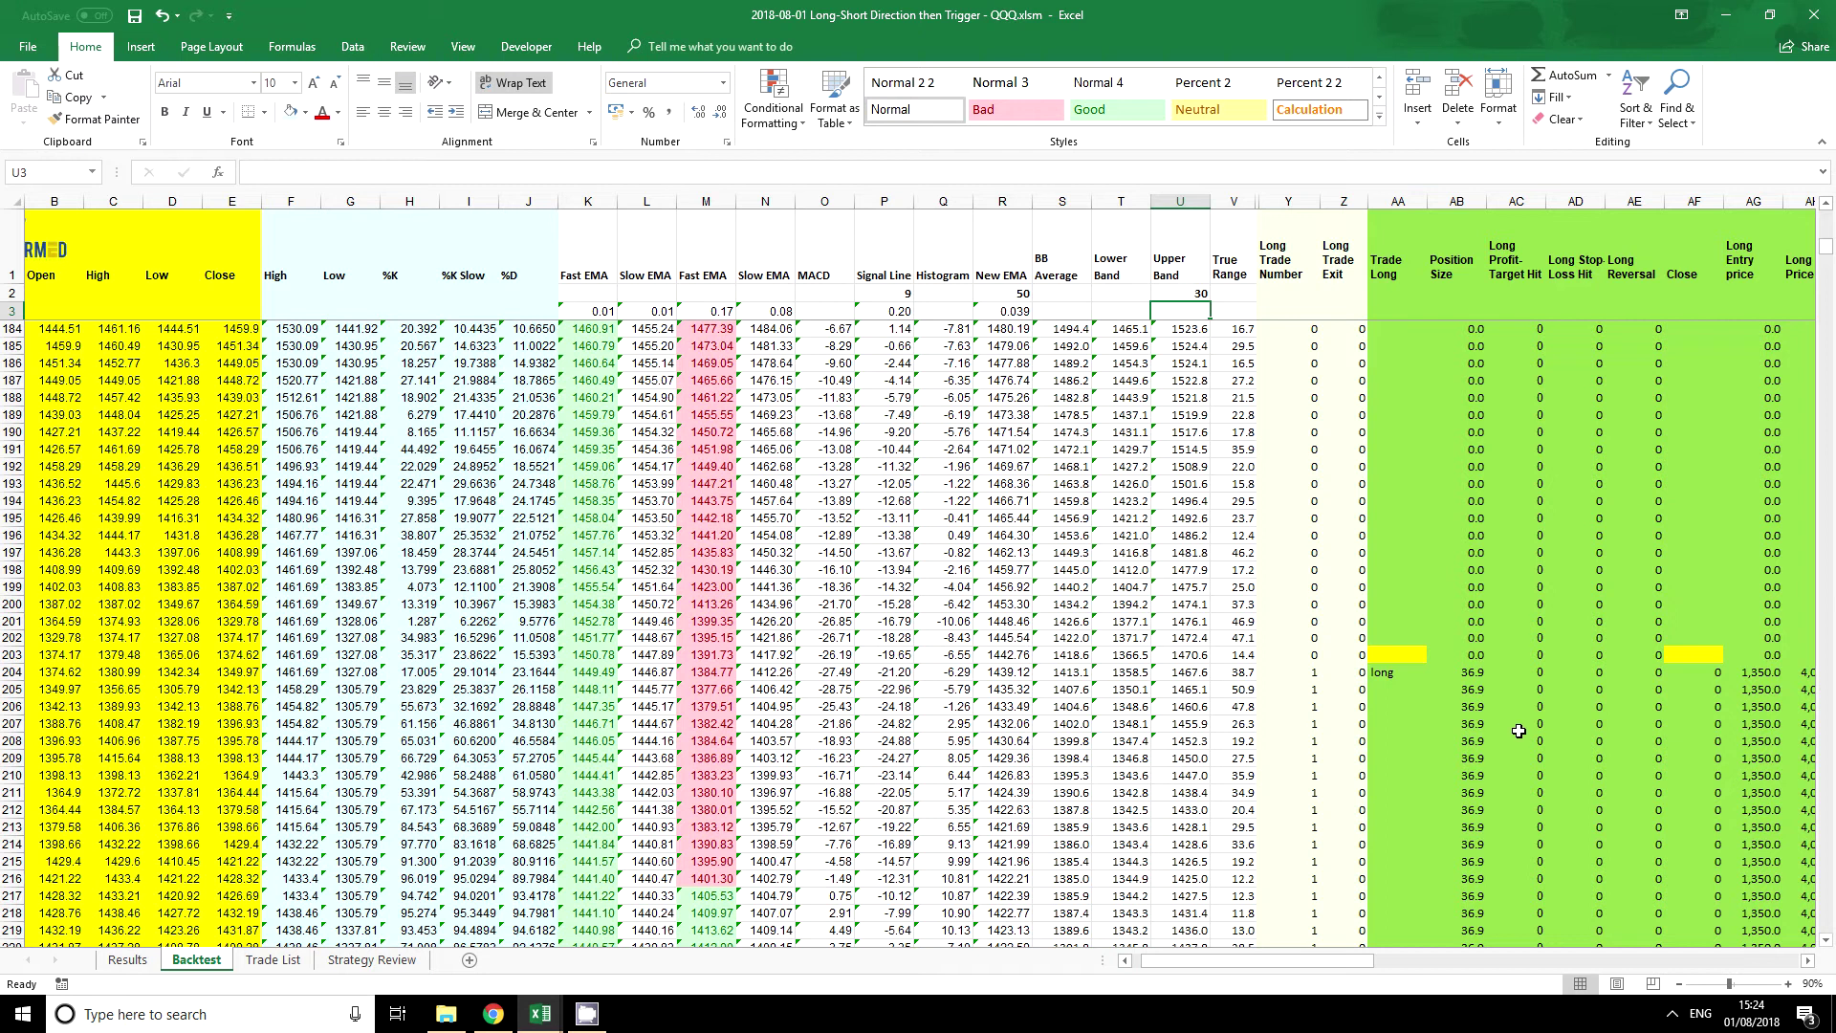
Replace the hard-coded 30 in Trade Long with $U$2 and refill column AA
click(1378, 674)
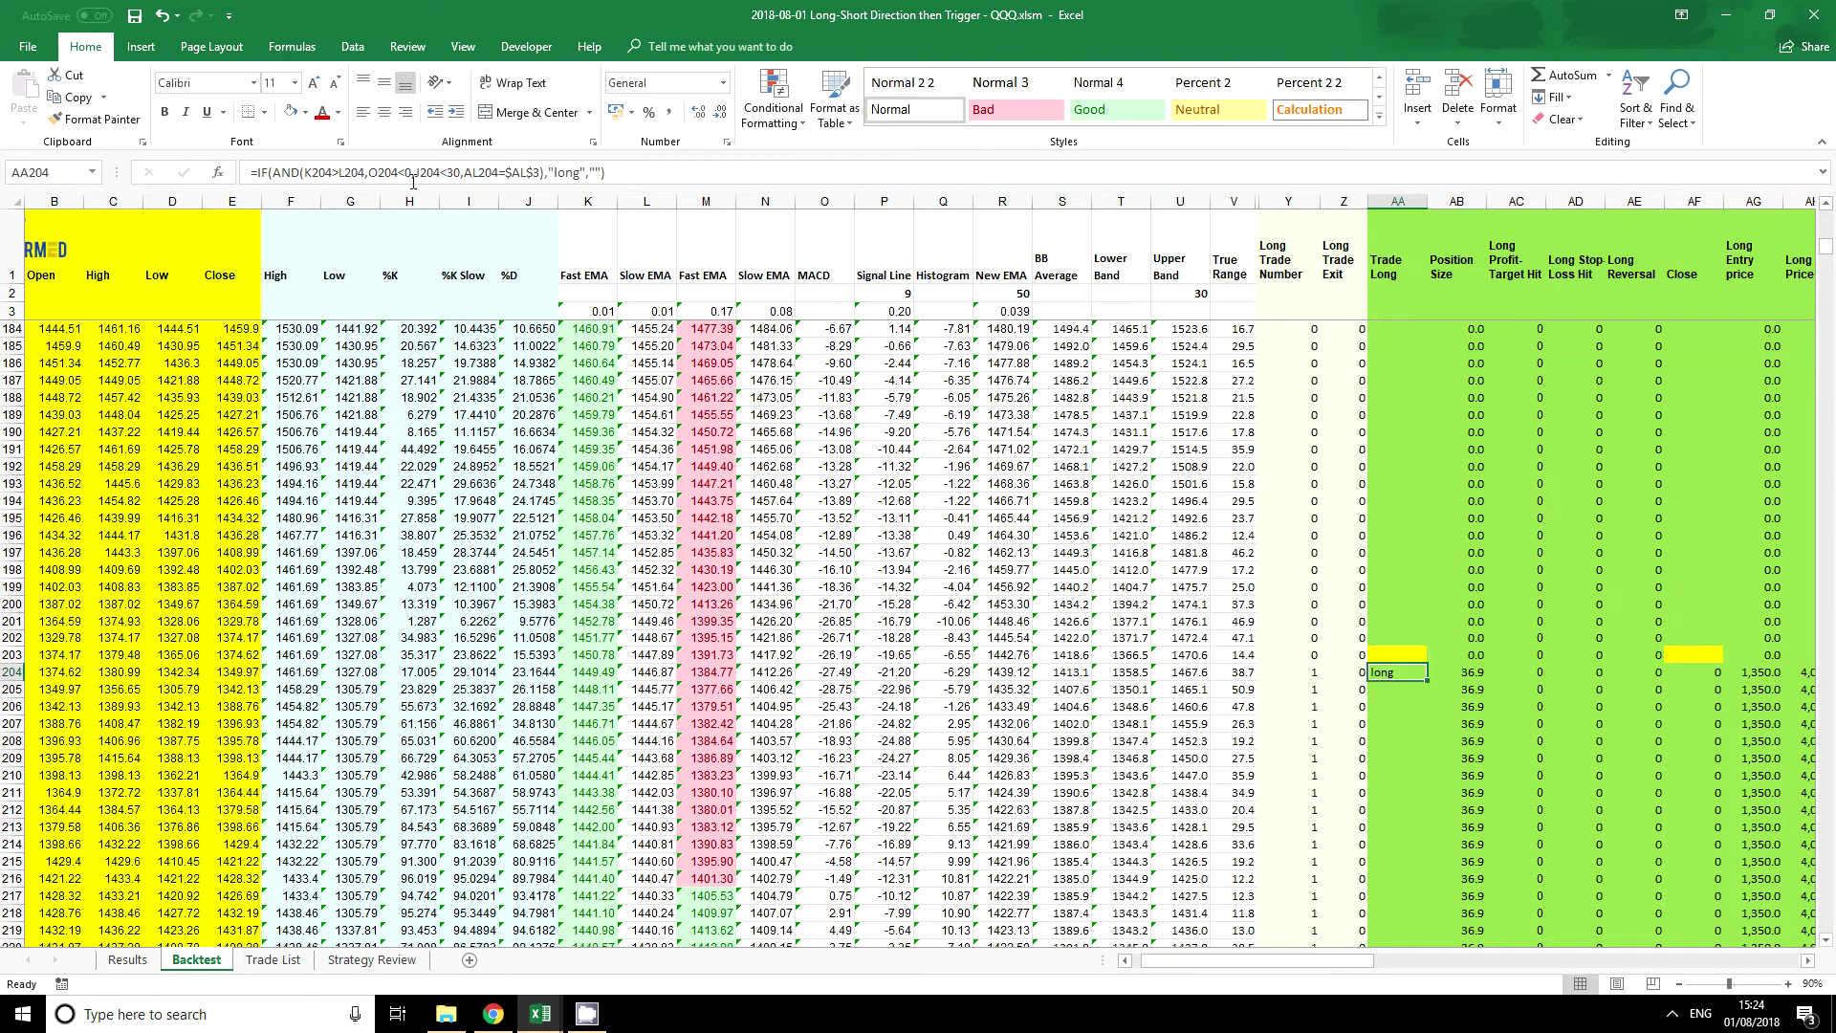
click(458, 173)
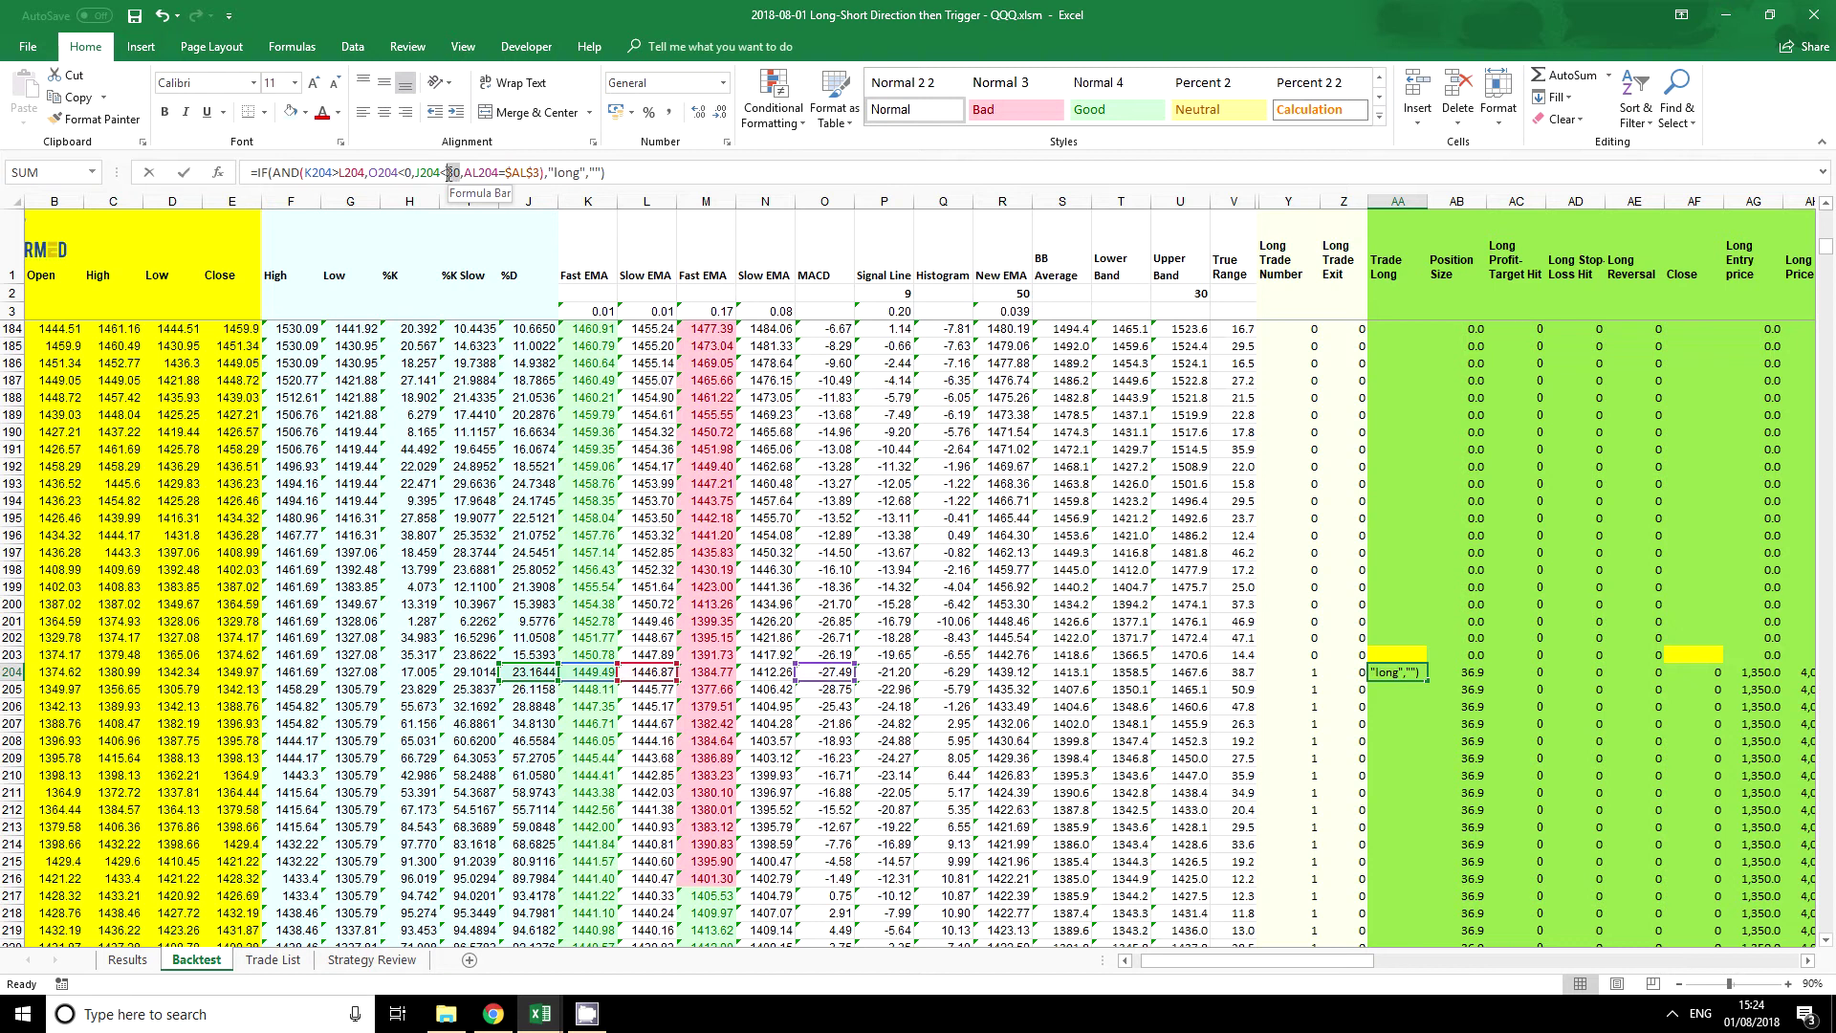
double_click(458, 173)
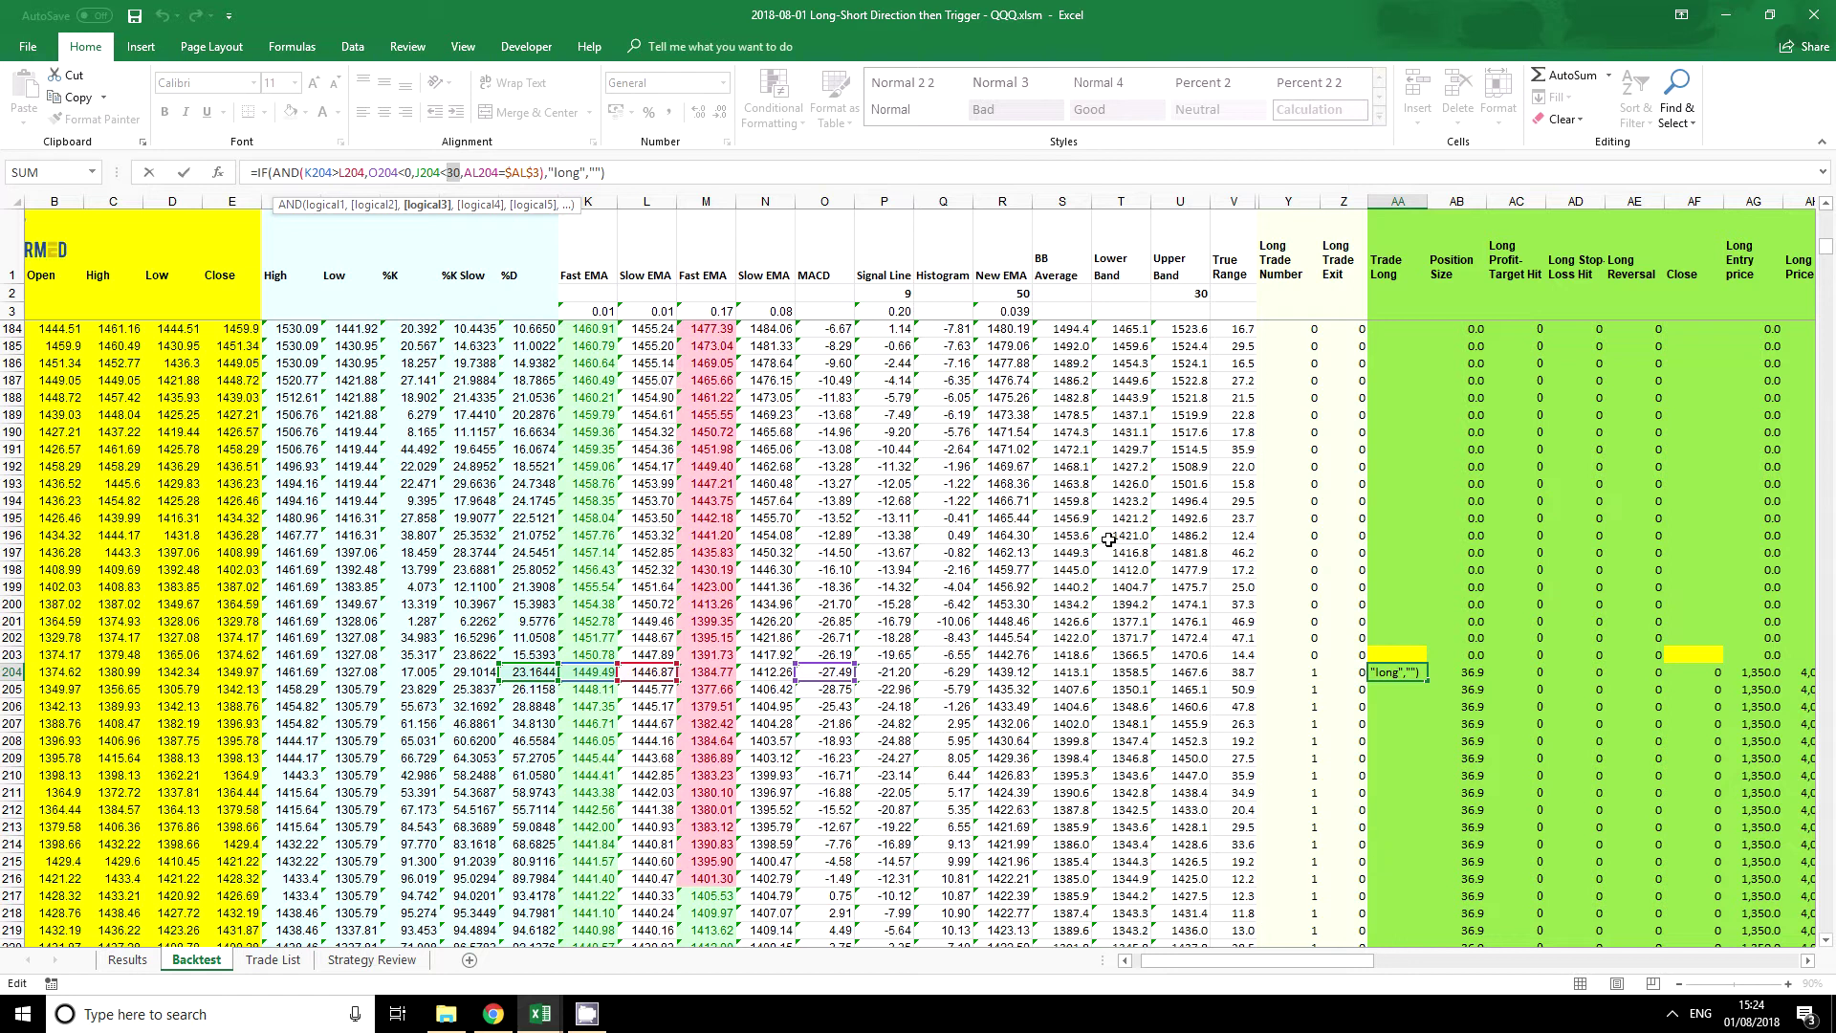
click(1184, 294)
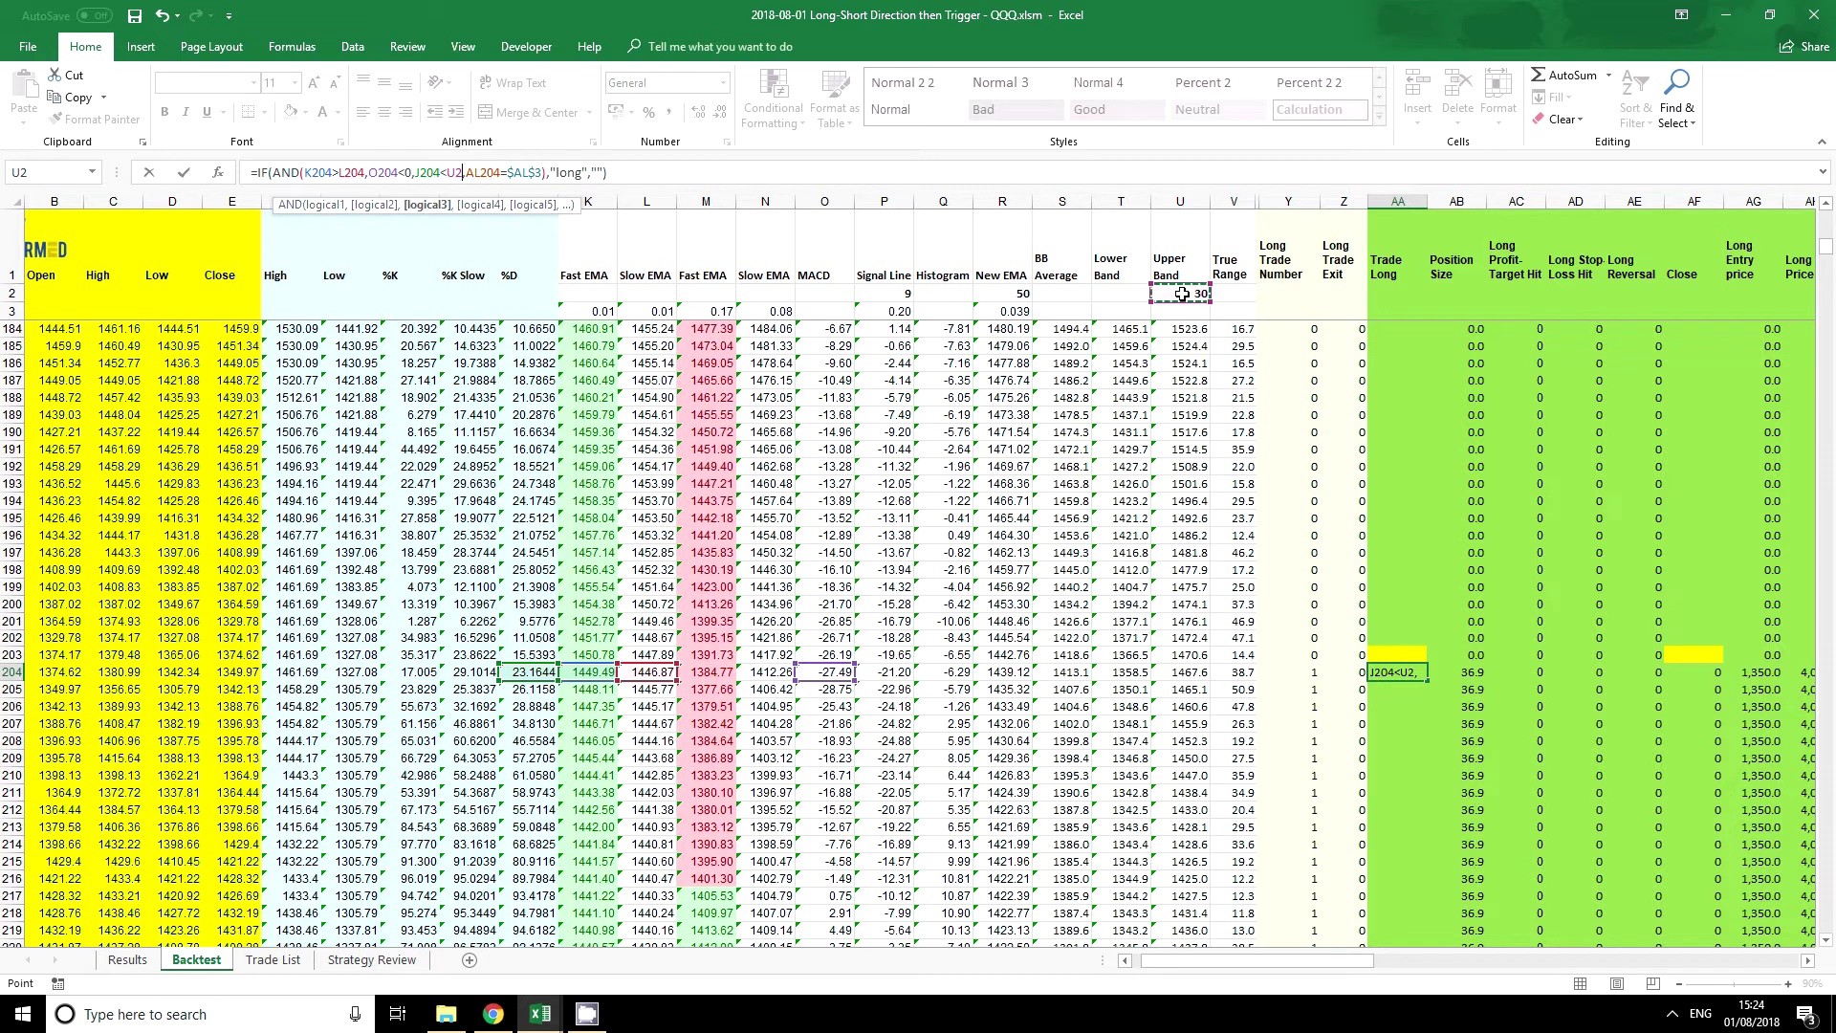
key(F4)
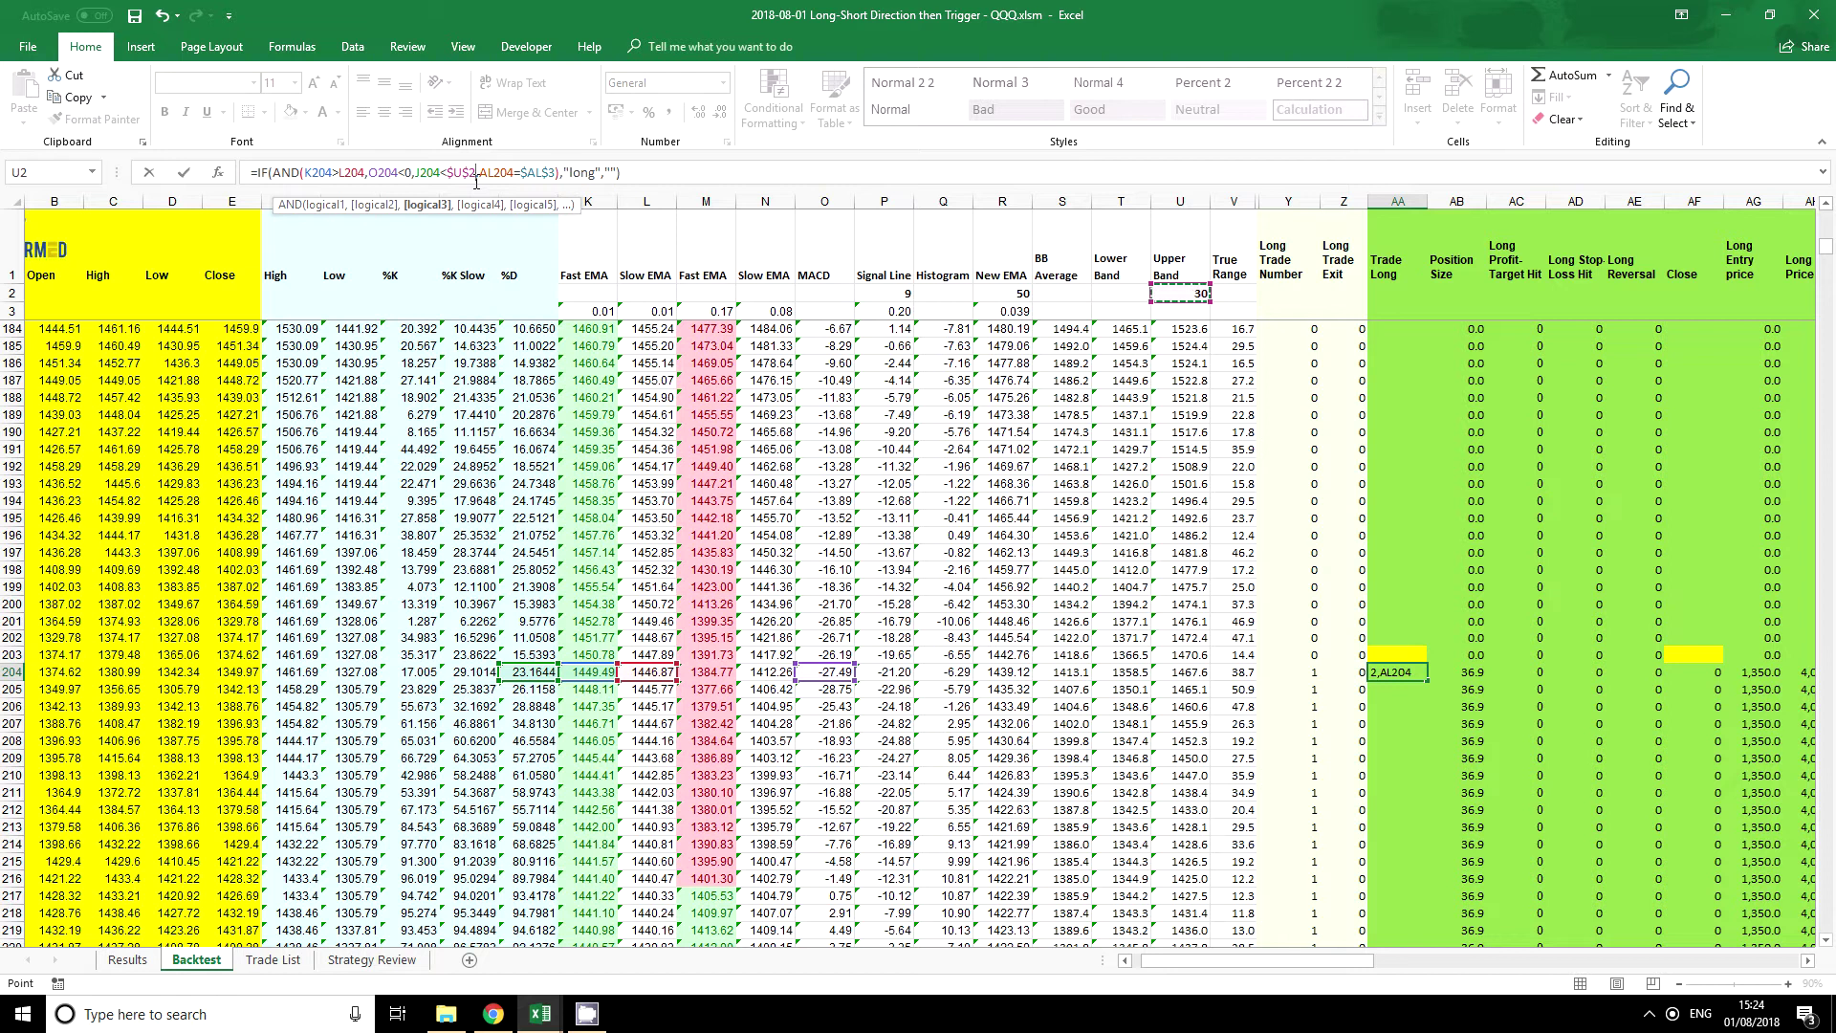
key(BackSpace)
key(BackSpace)
key(BackSpace)
key(BackSpace)
text(30)
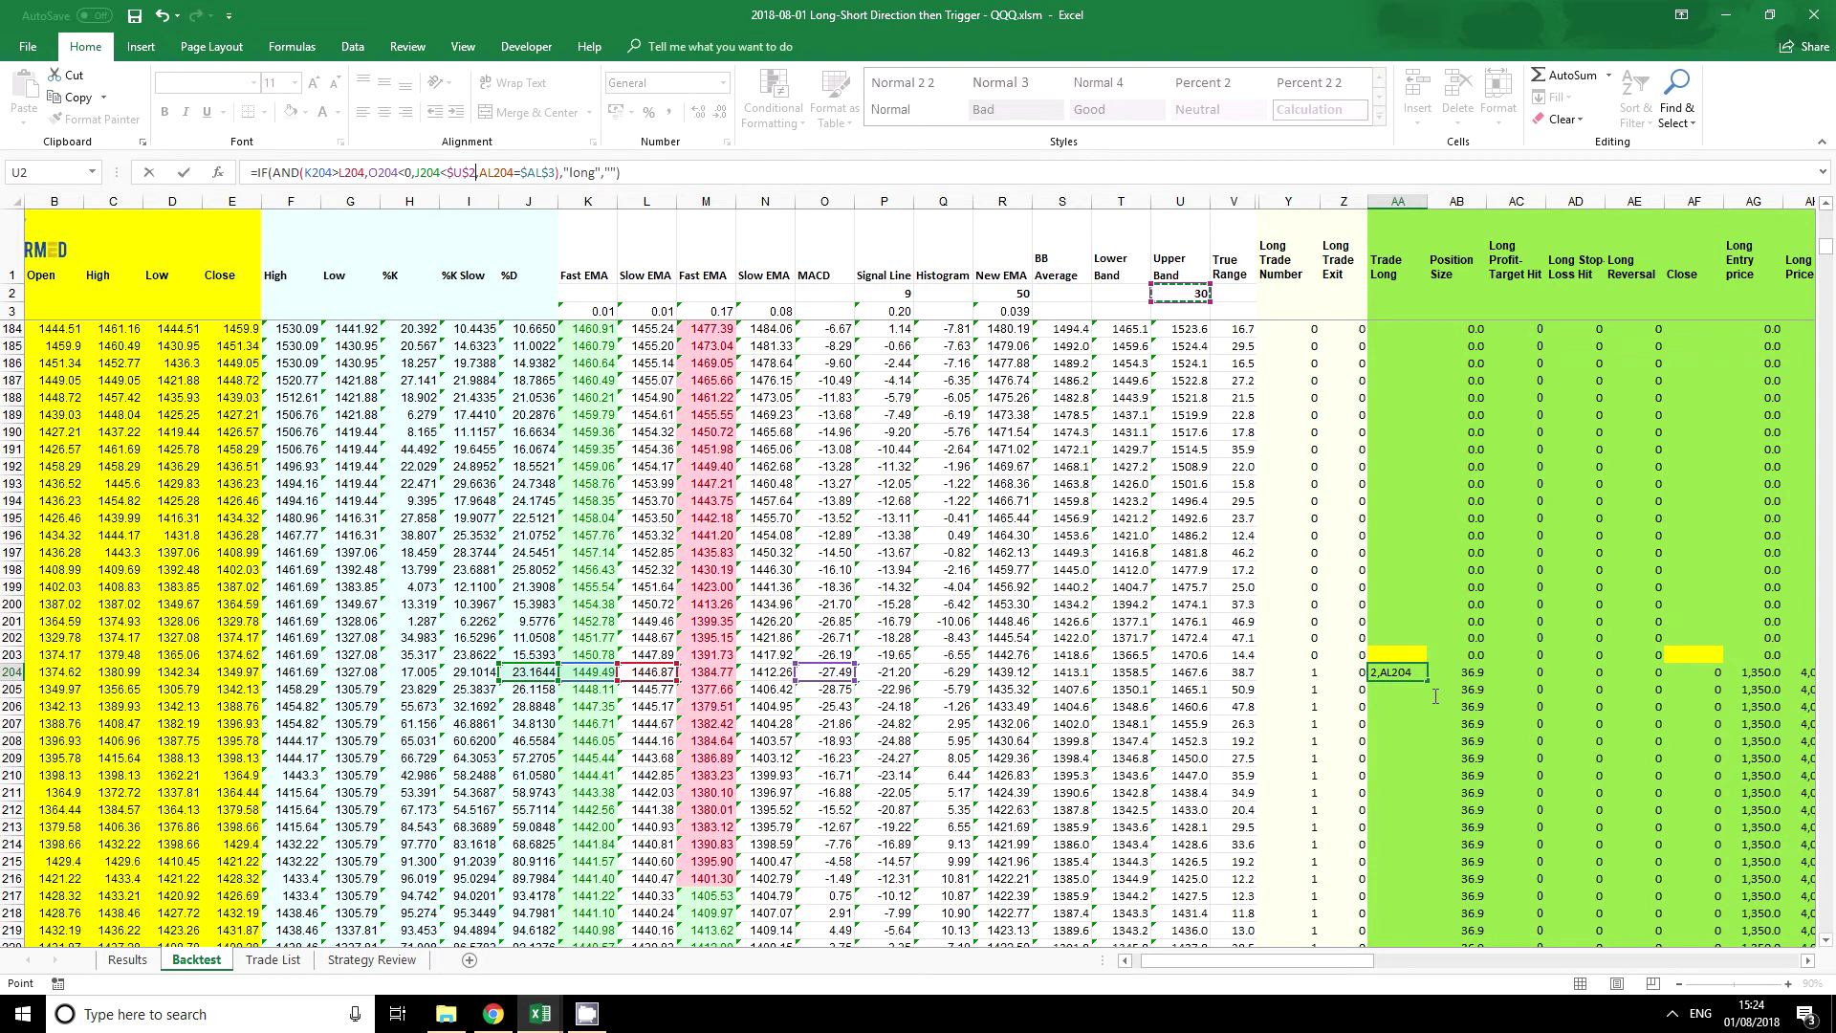
key(Return)
click(1395, 666)
double_click(1428, 683)
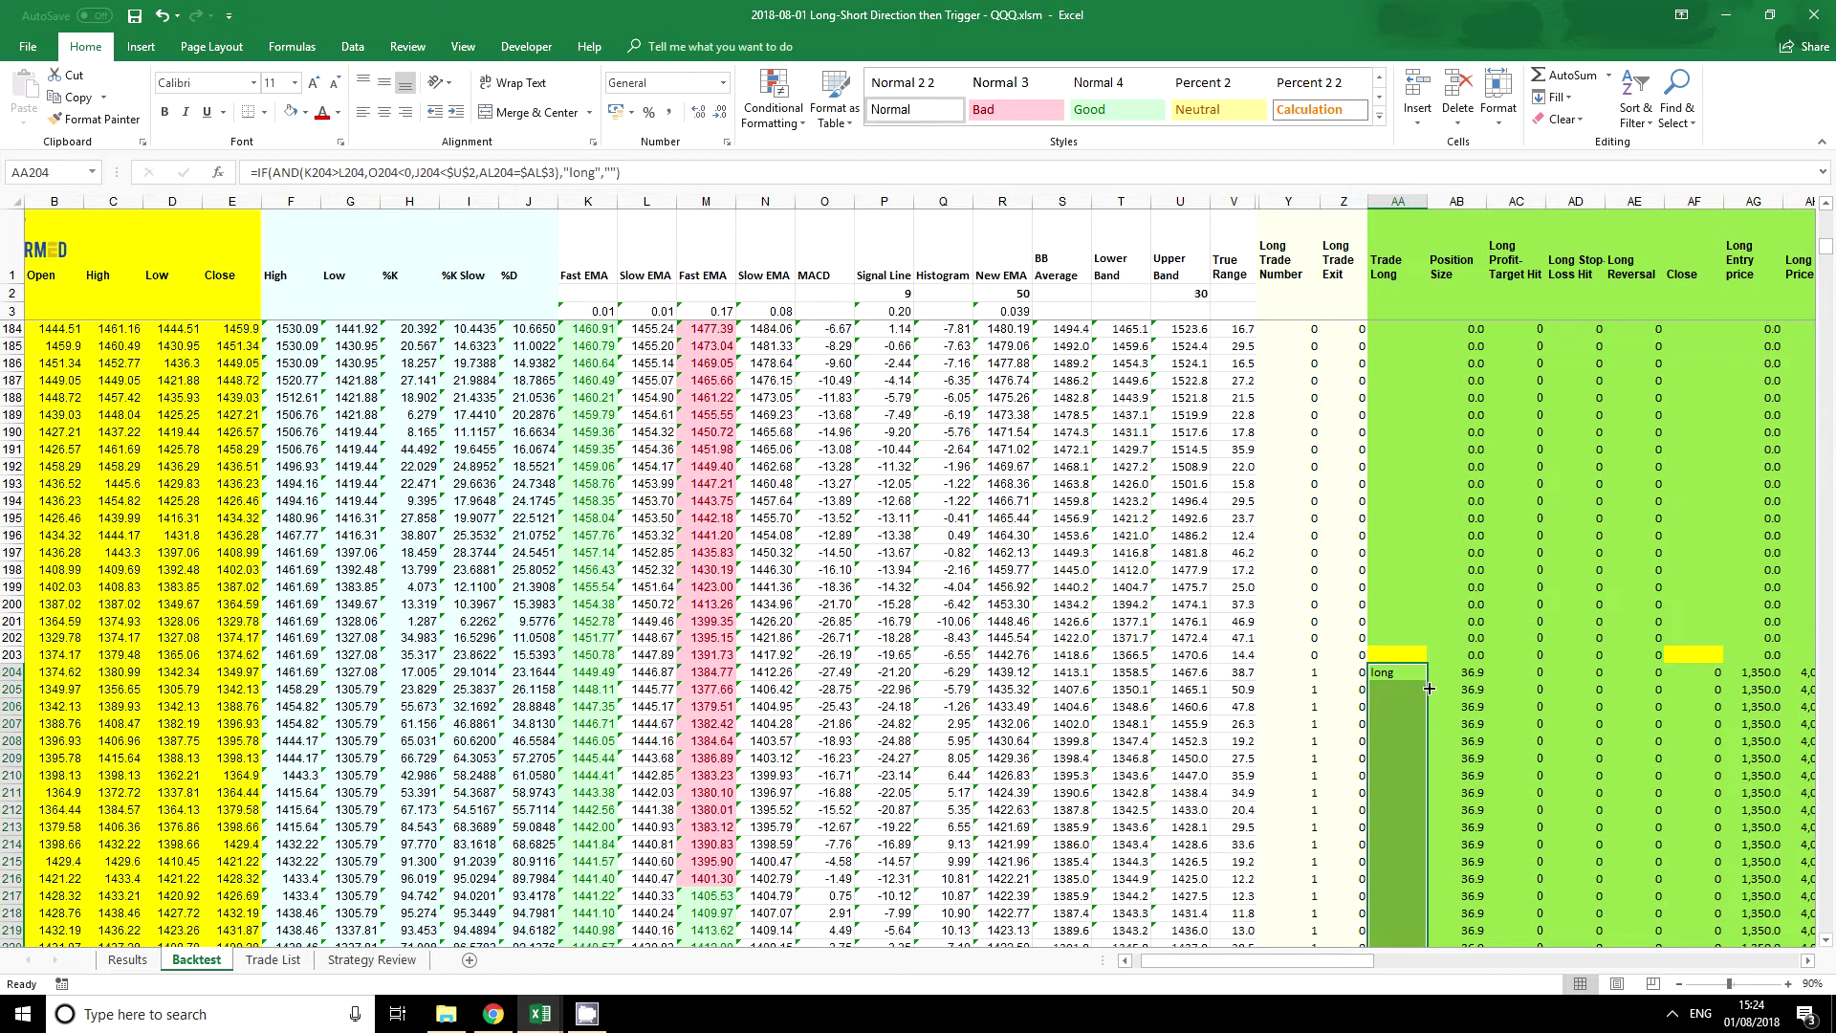
Copy the threshold value in U2 and go to the Results sheet
right_click(1184, 296)
click(1220, 330)
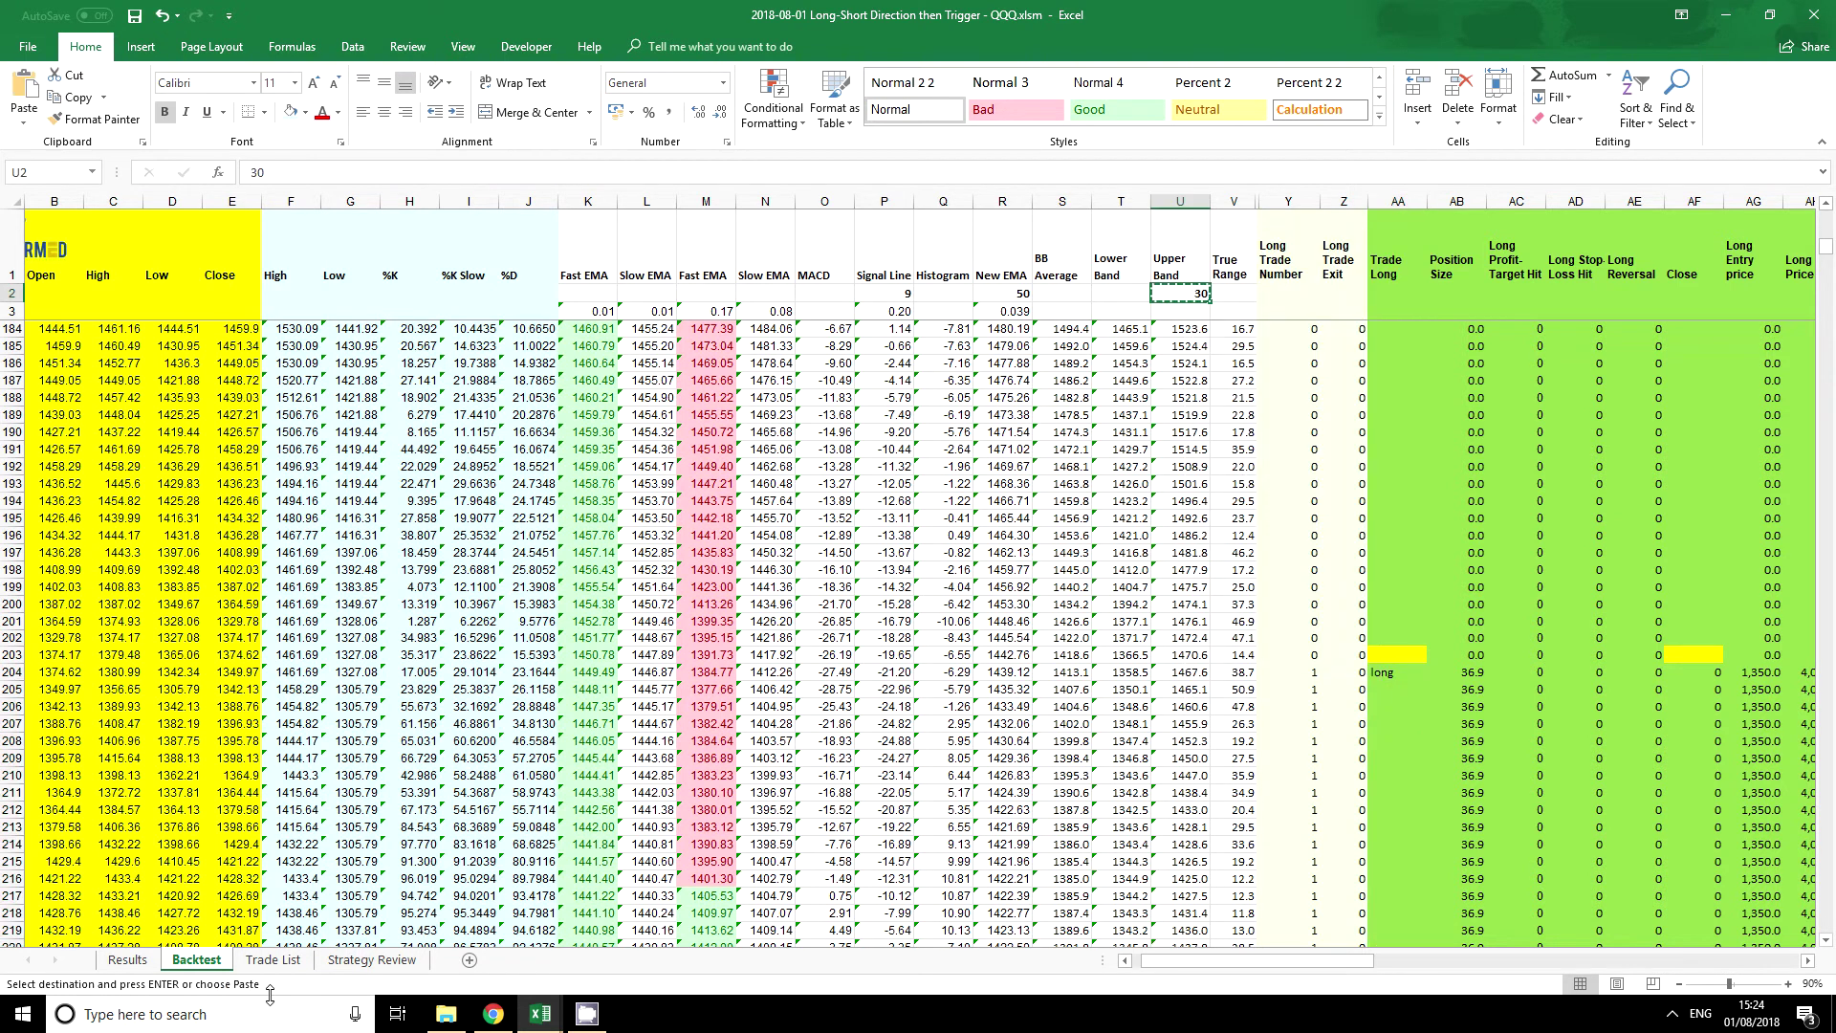
click(127, 960)
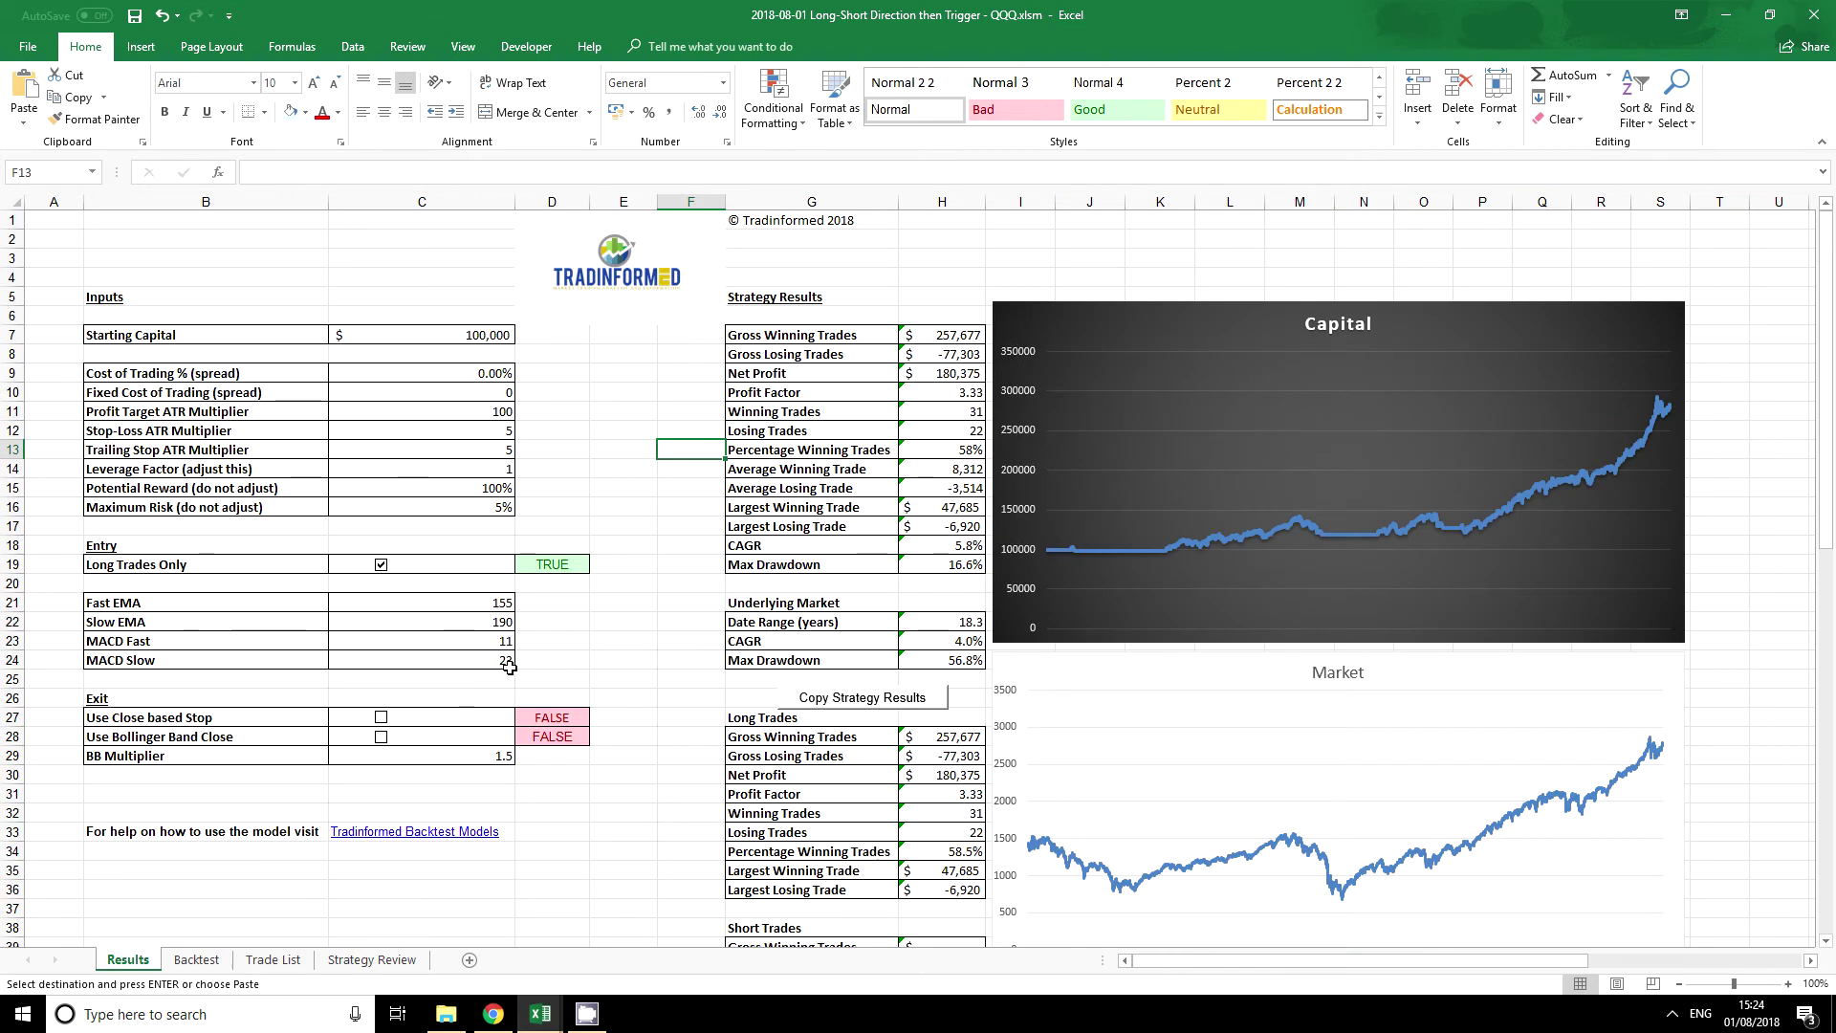
Paste the copied value 30 into C25 and label B25 'Stochastic Filter'
right_click(482, 683)
click(520, 332)
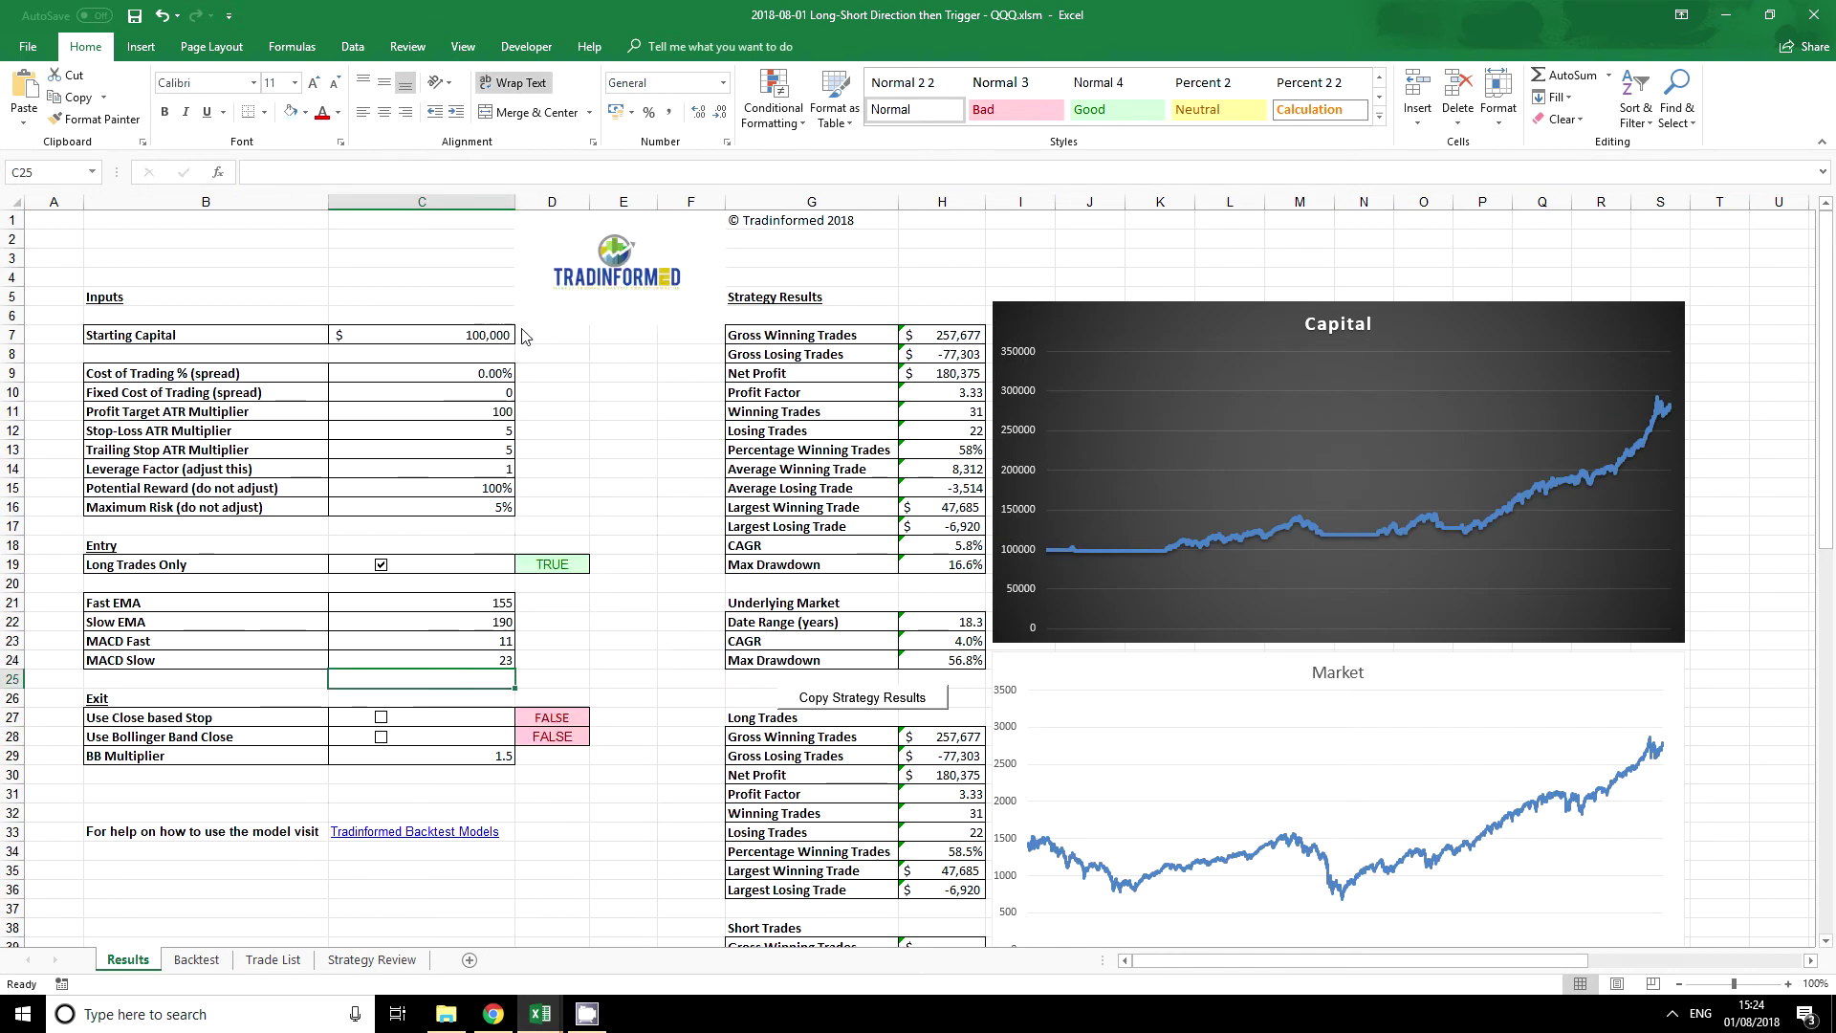
click(255, 685)
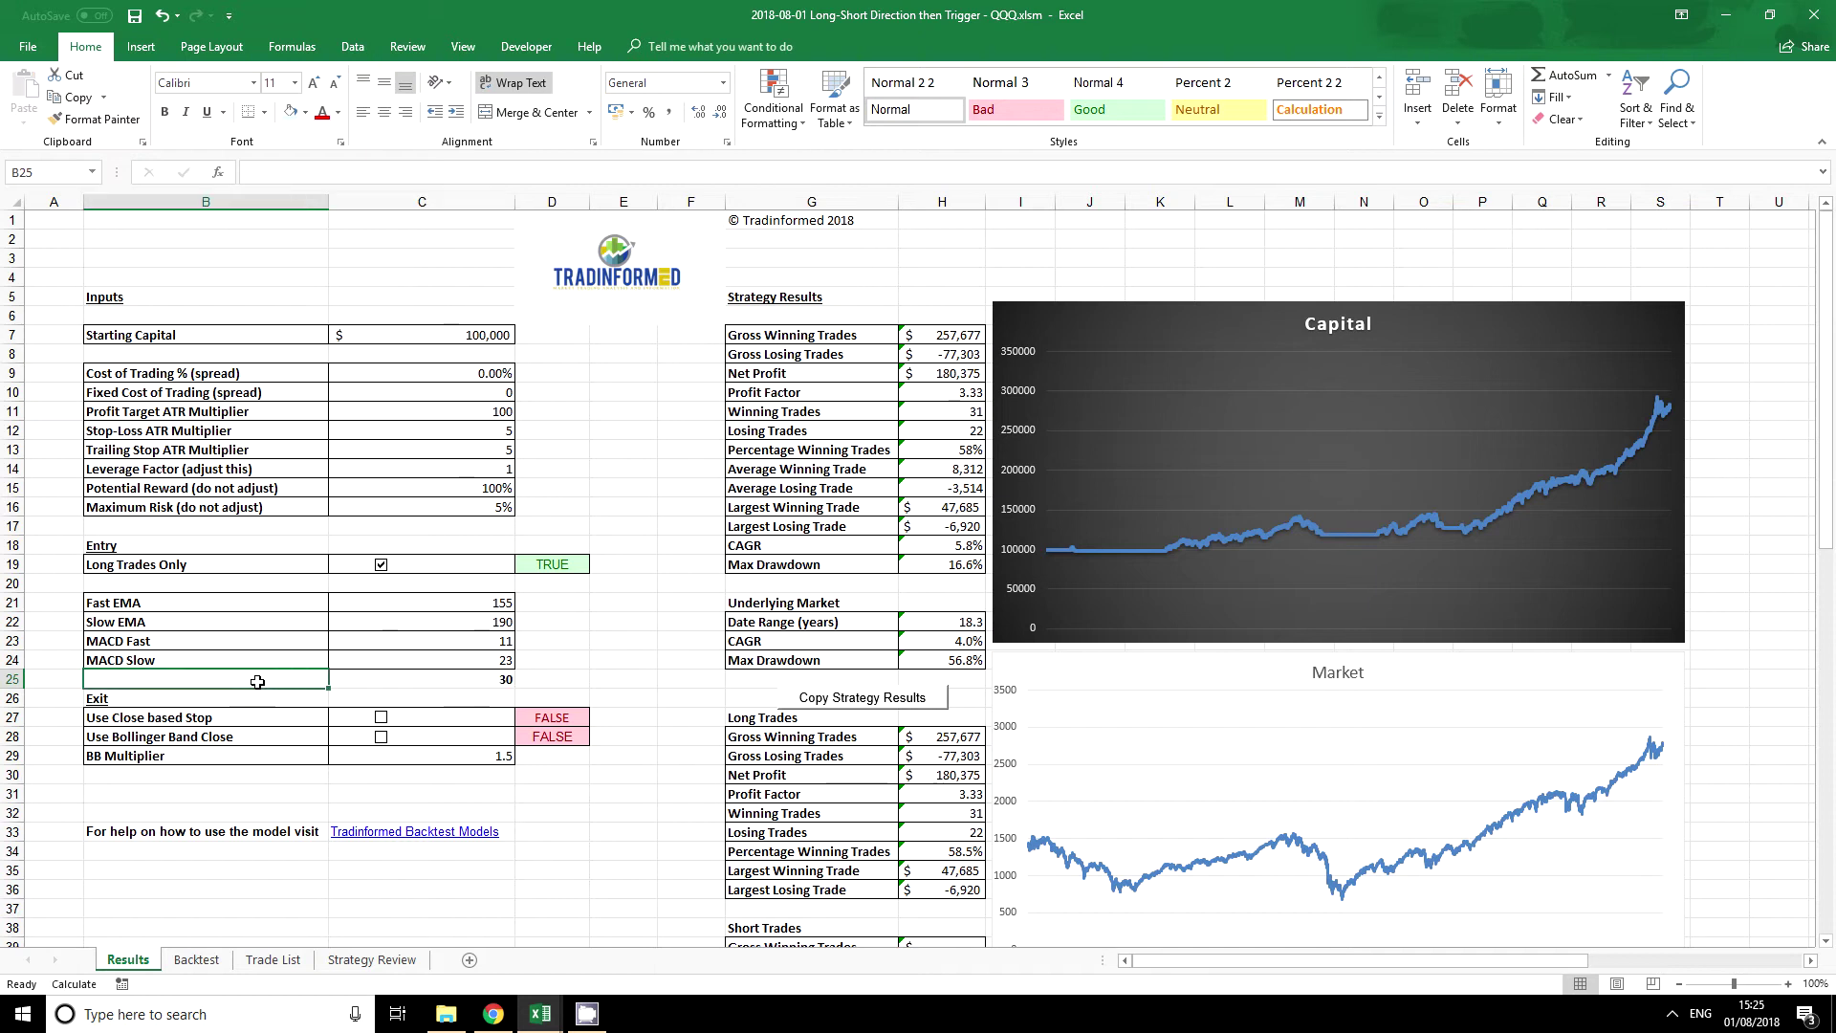
text(Stochastic F)
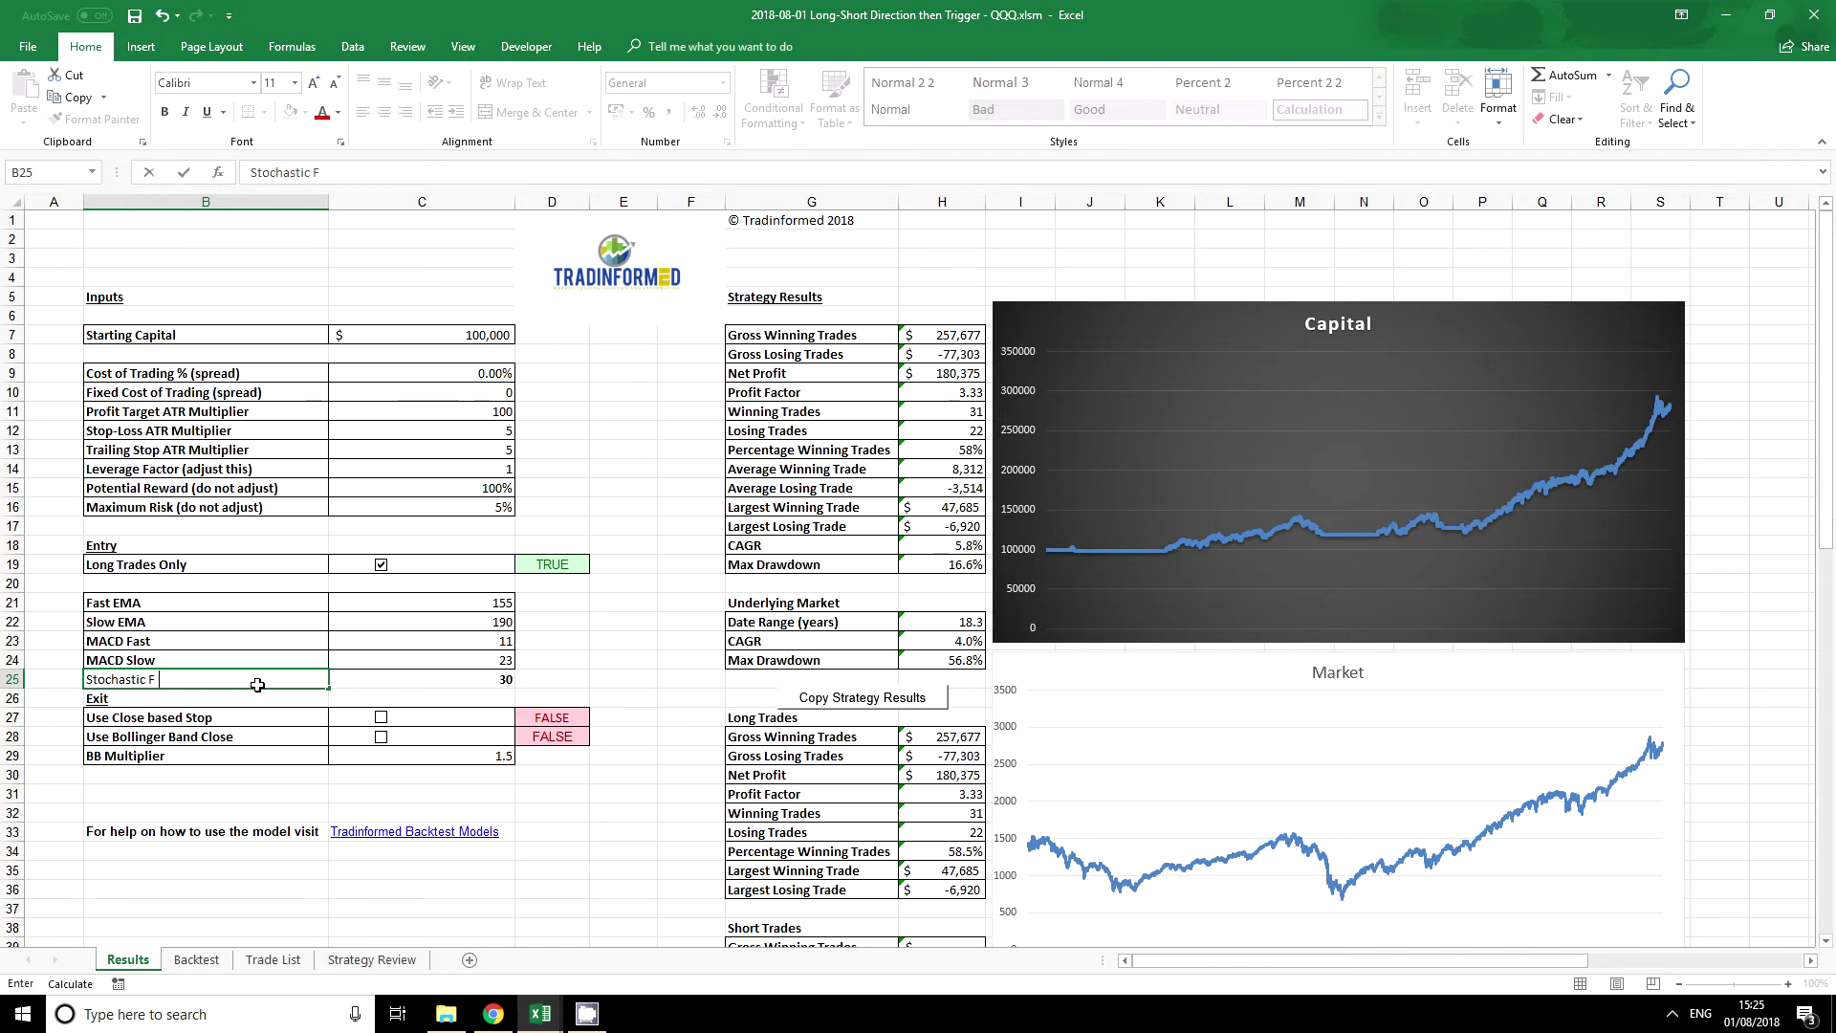
text(ilter)
click(247, 659)
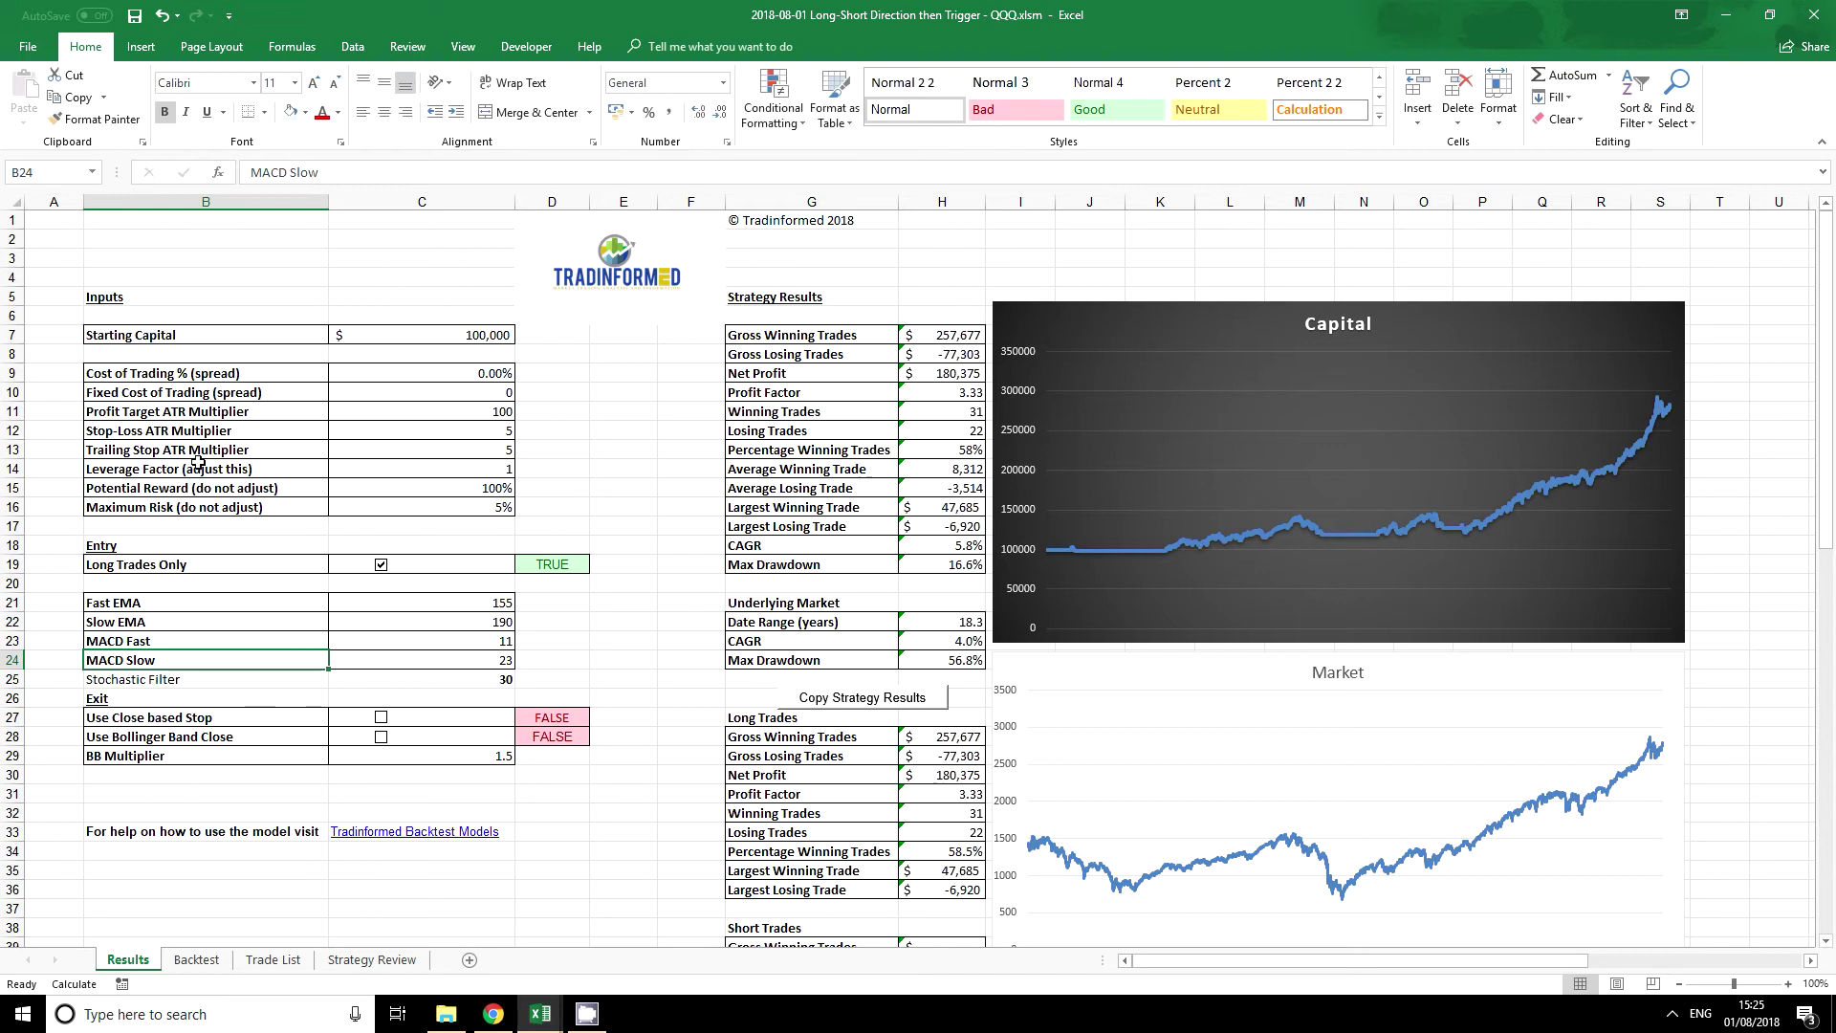
Copy the MACD Slow row formatting onto B25 and C25 with Format Painter
click(96, 118)
click(188, 675)
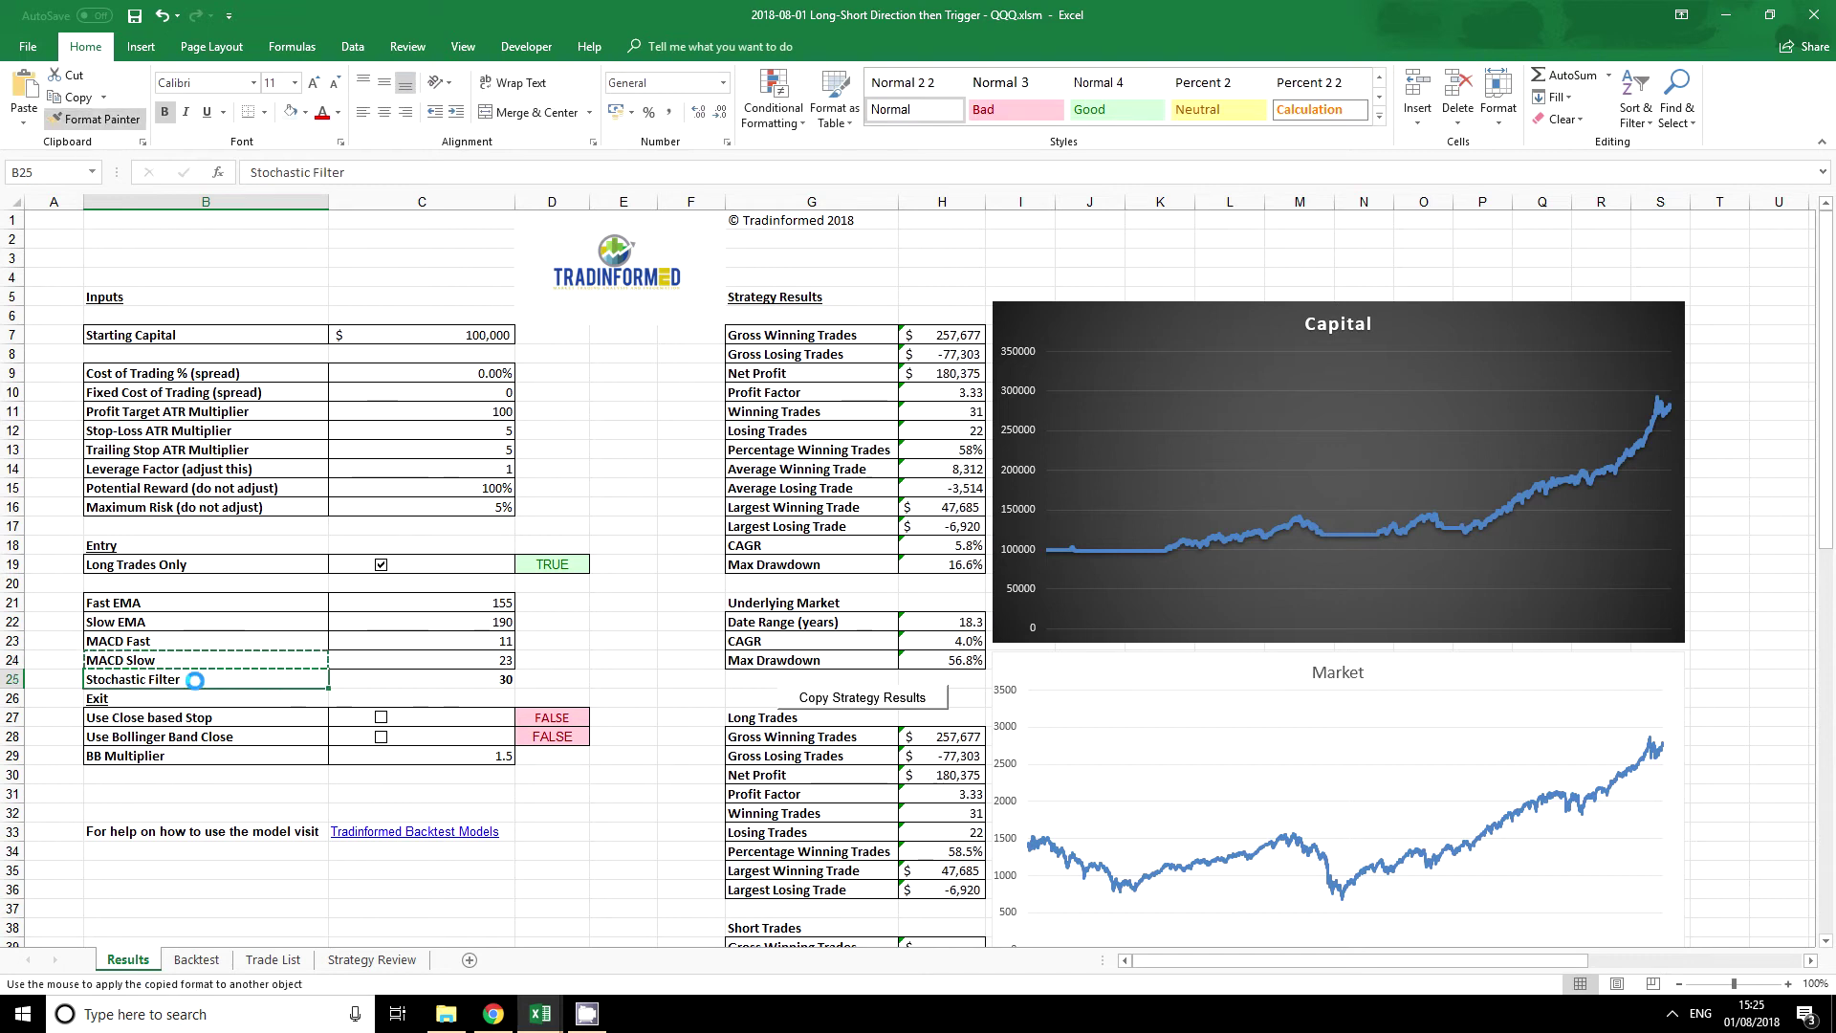
click(457, 663)
click(95, 119)
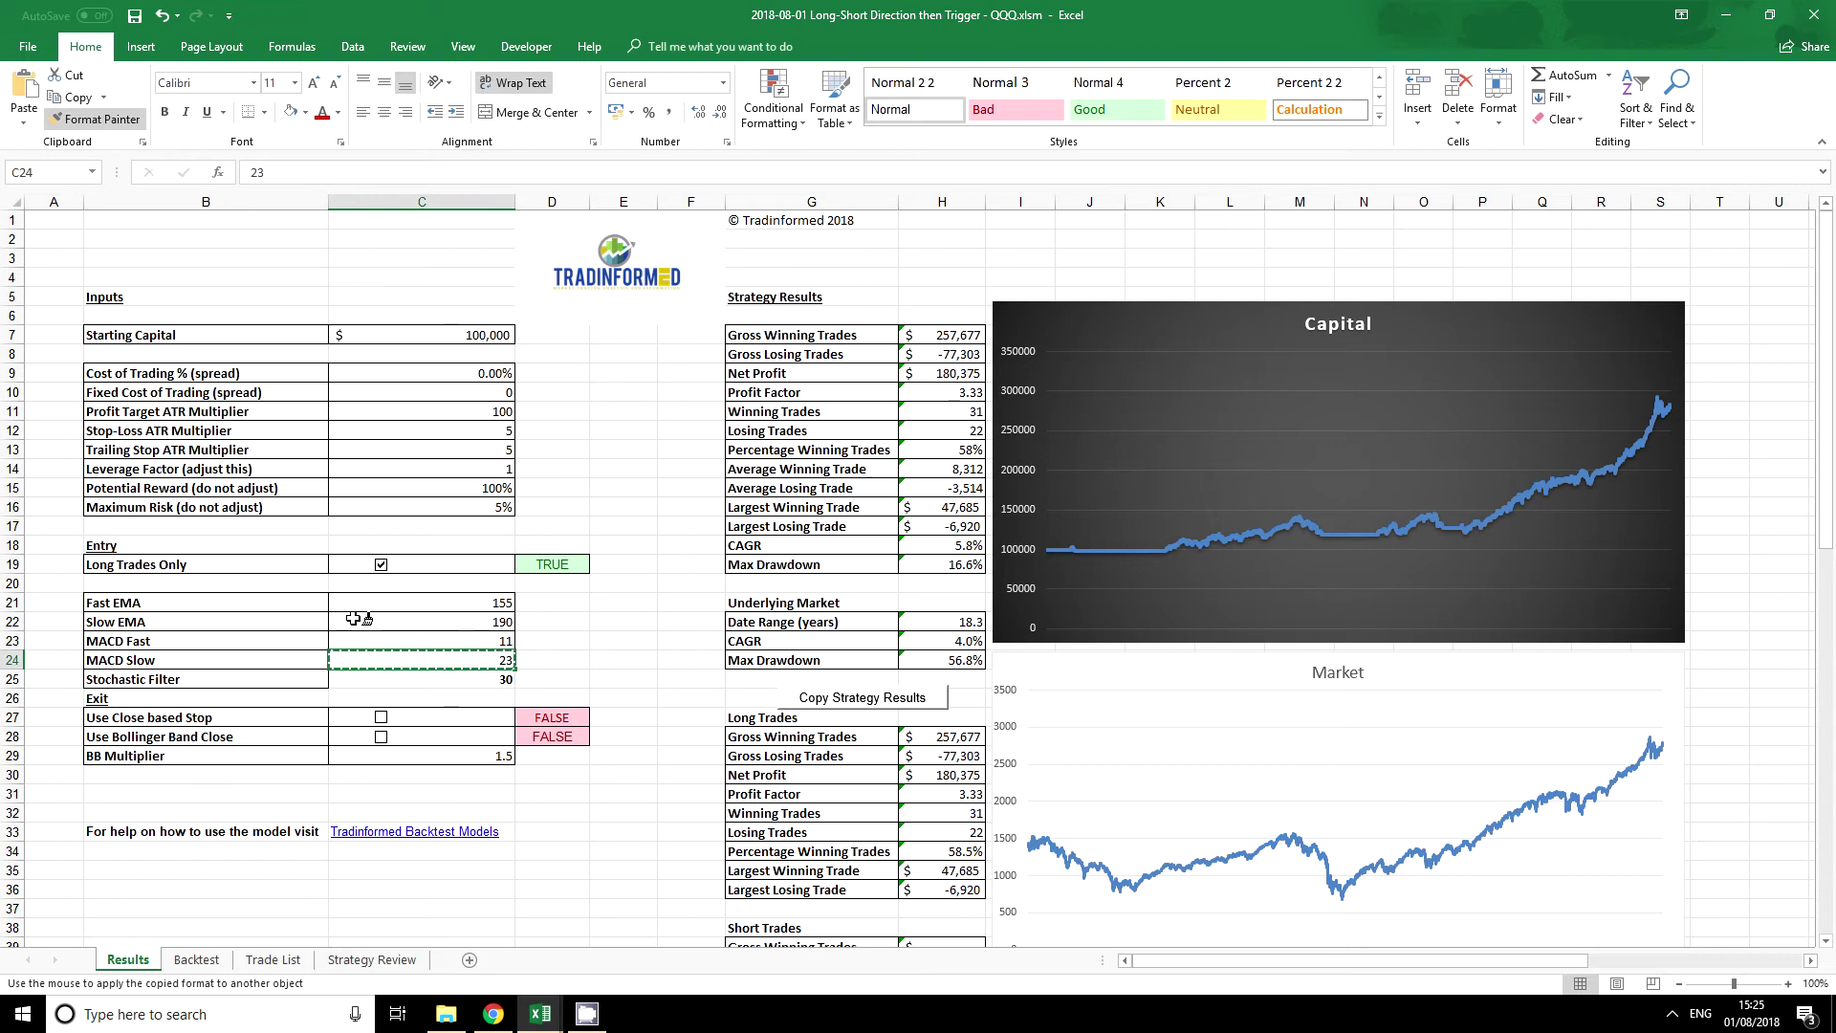
click(506, 683)
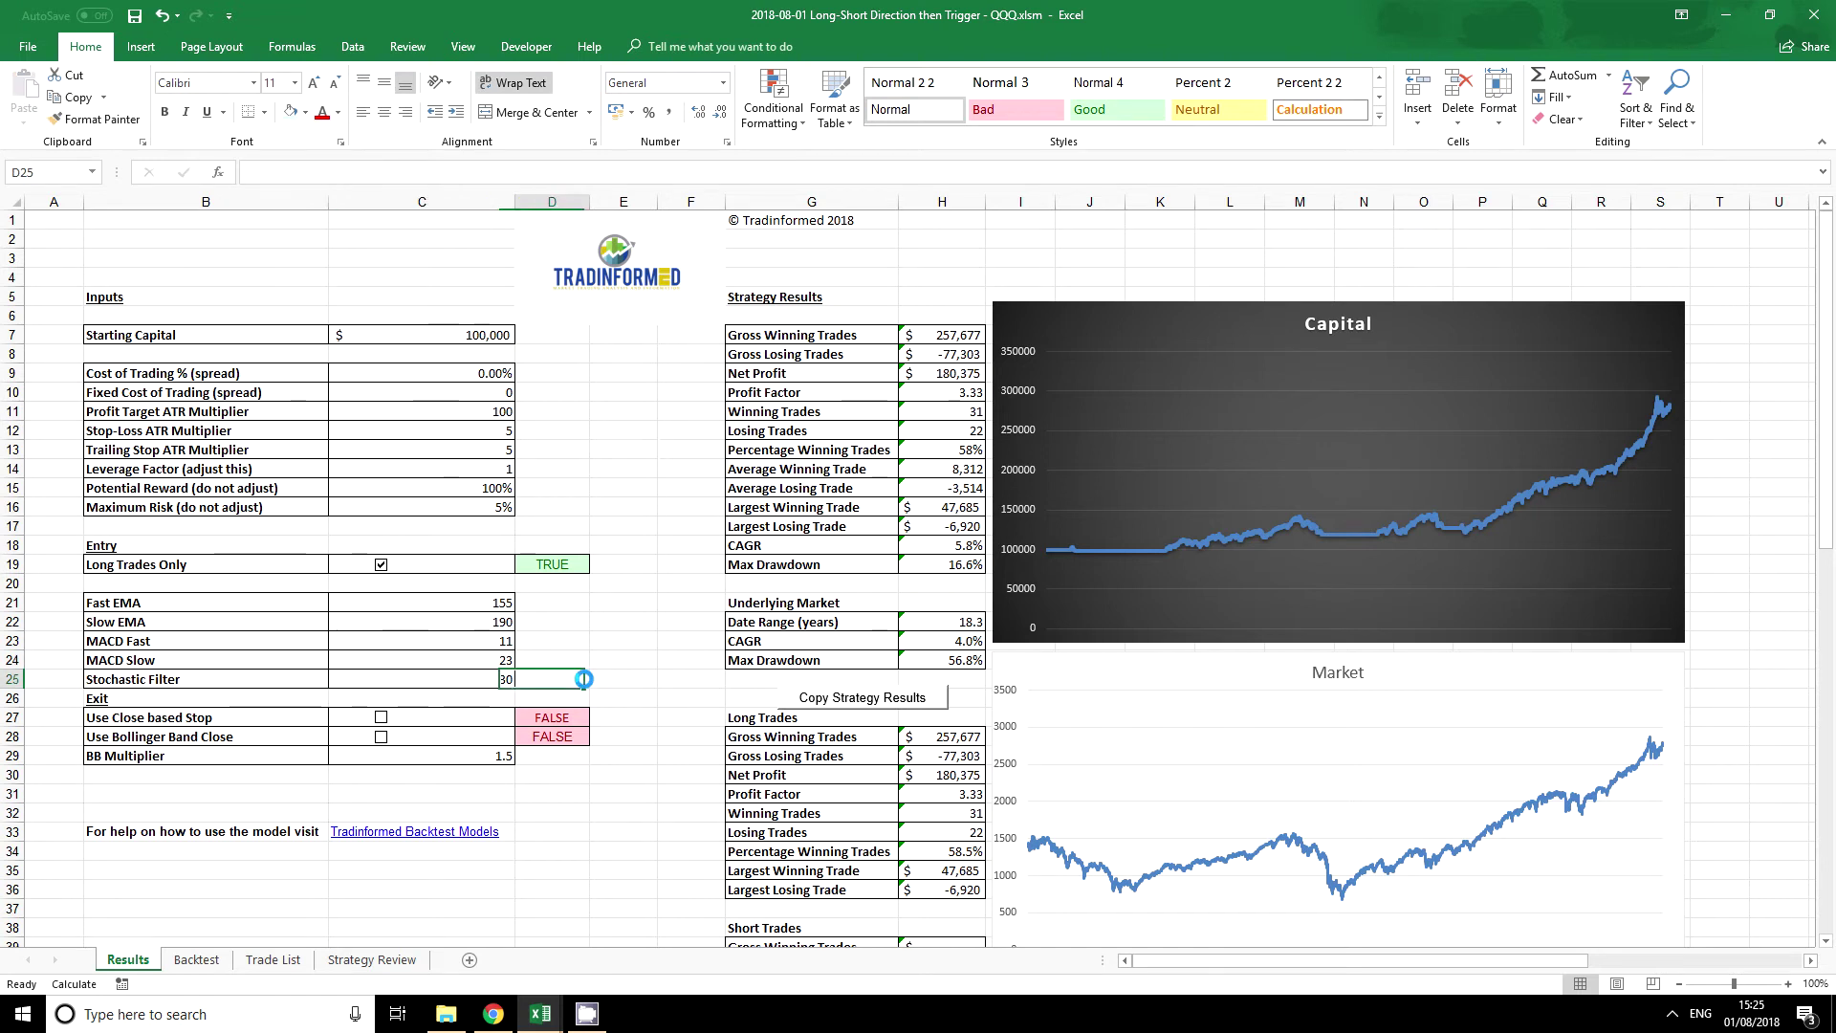
Try Stochastic Filter values 40, 20, 10, 5 and 1 in C25, finishing at 80
text(40)
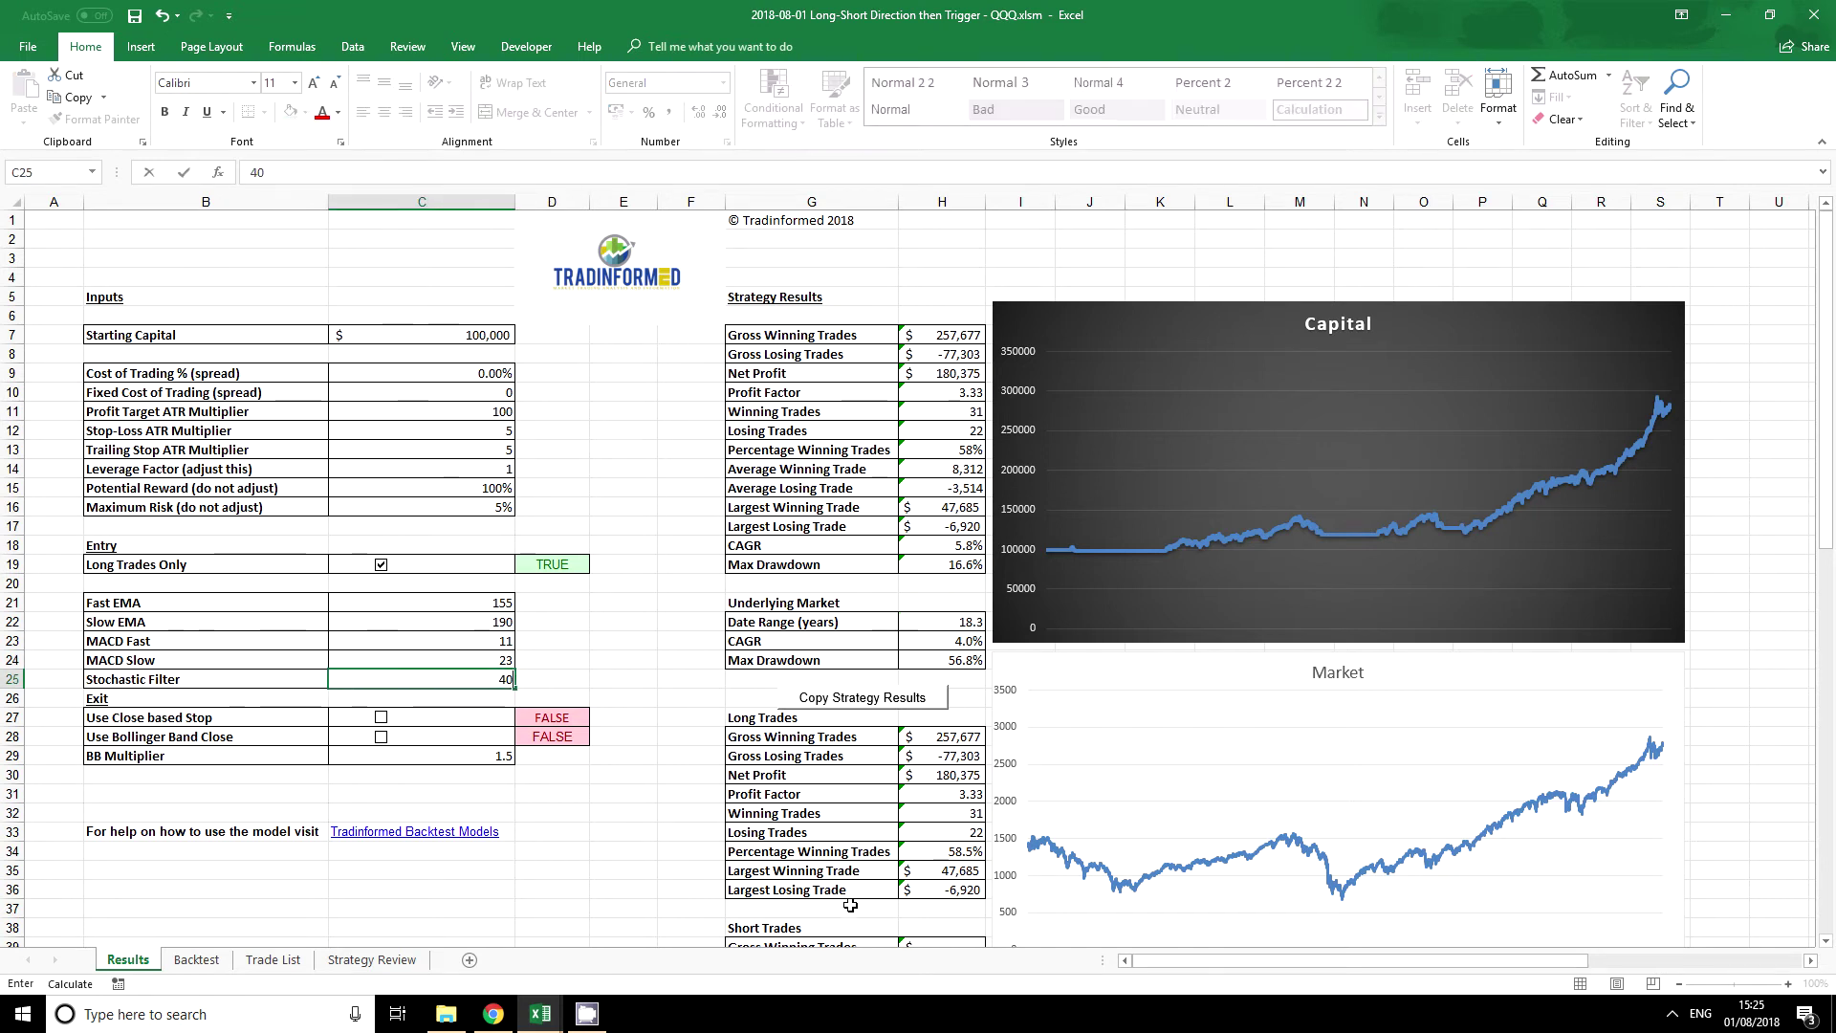
key(Return)
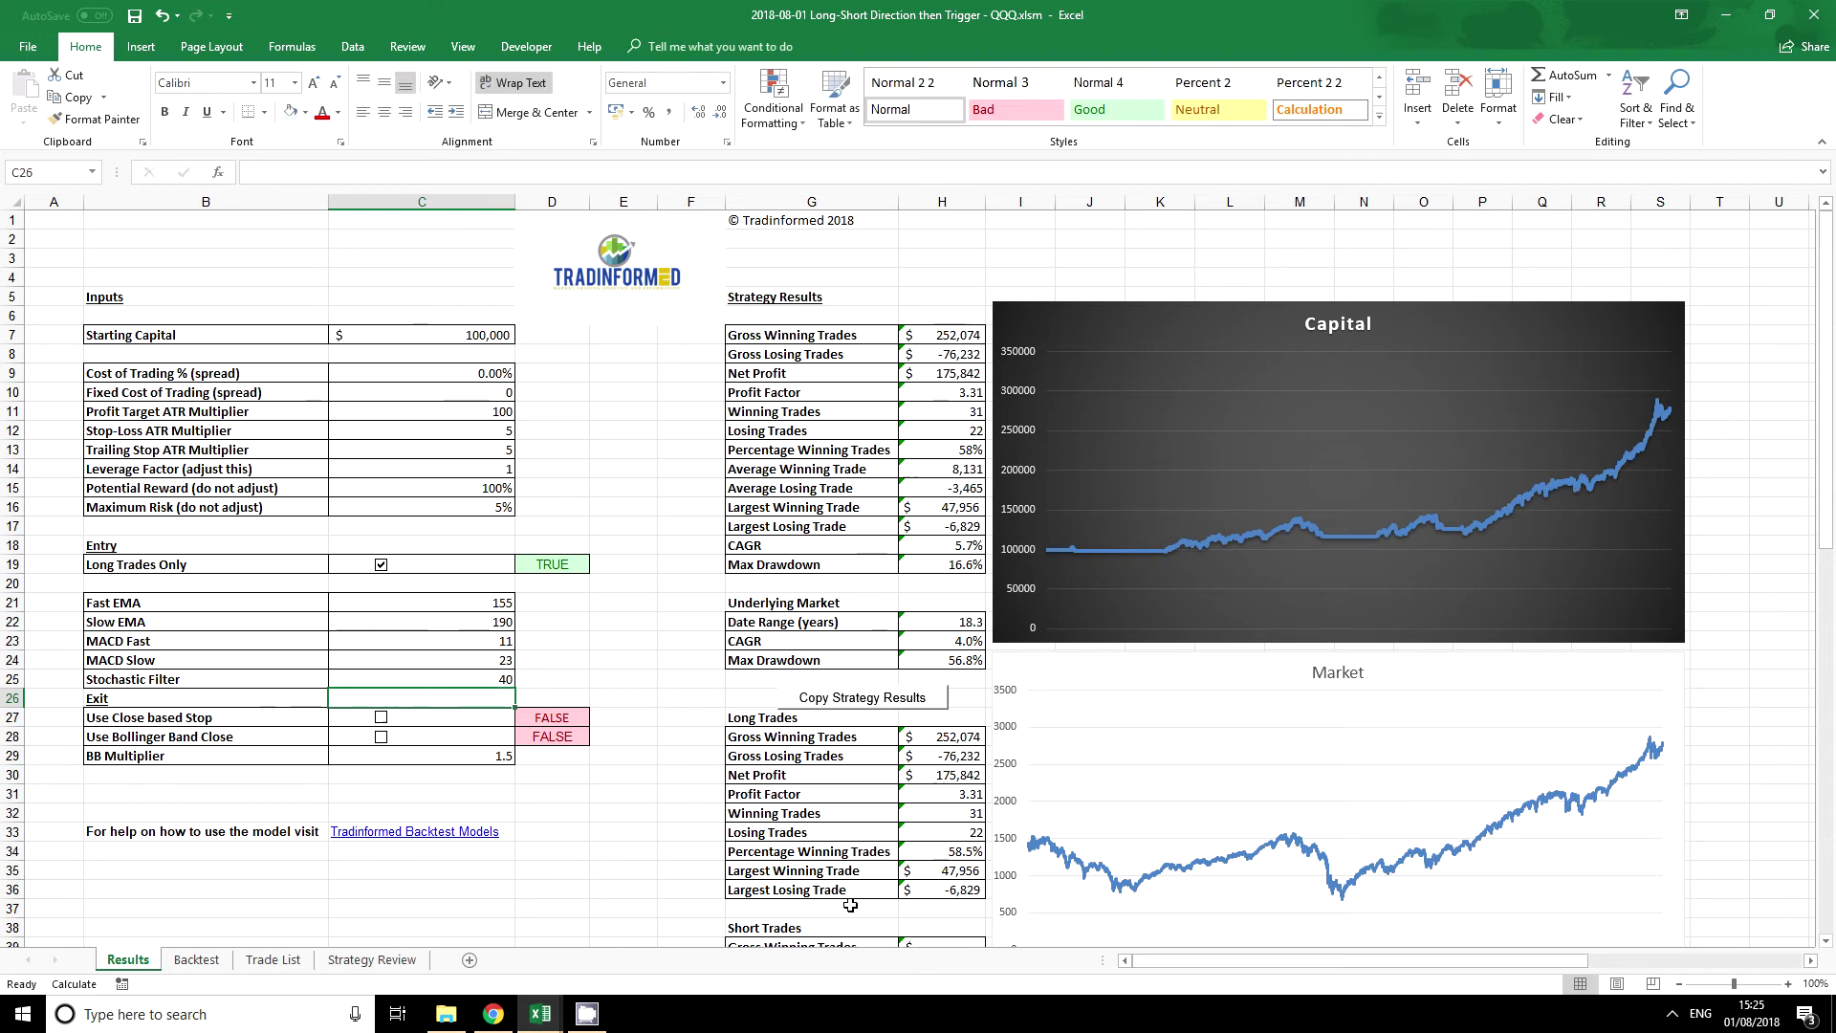
key(Up)
text(20)
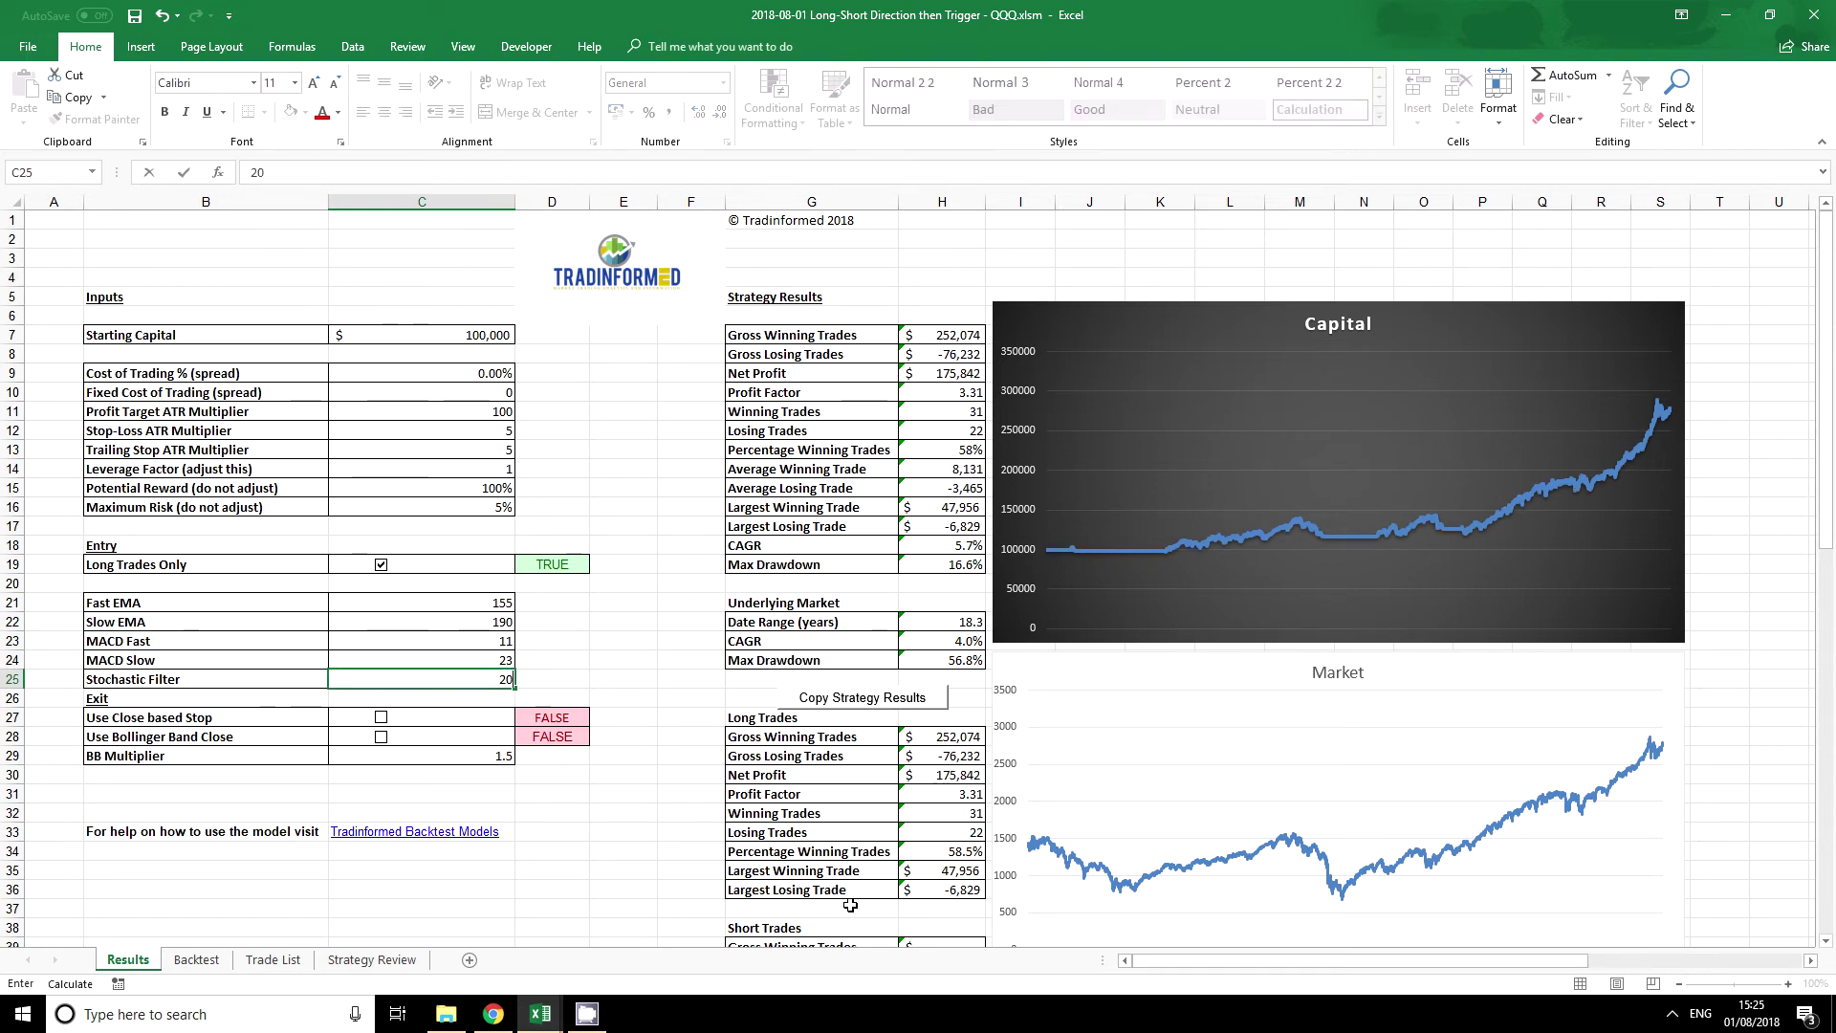
key(ctrl+Return)
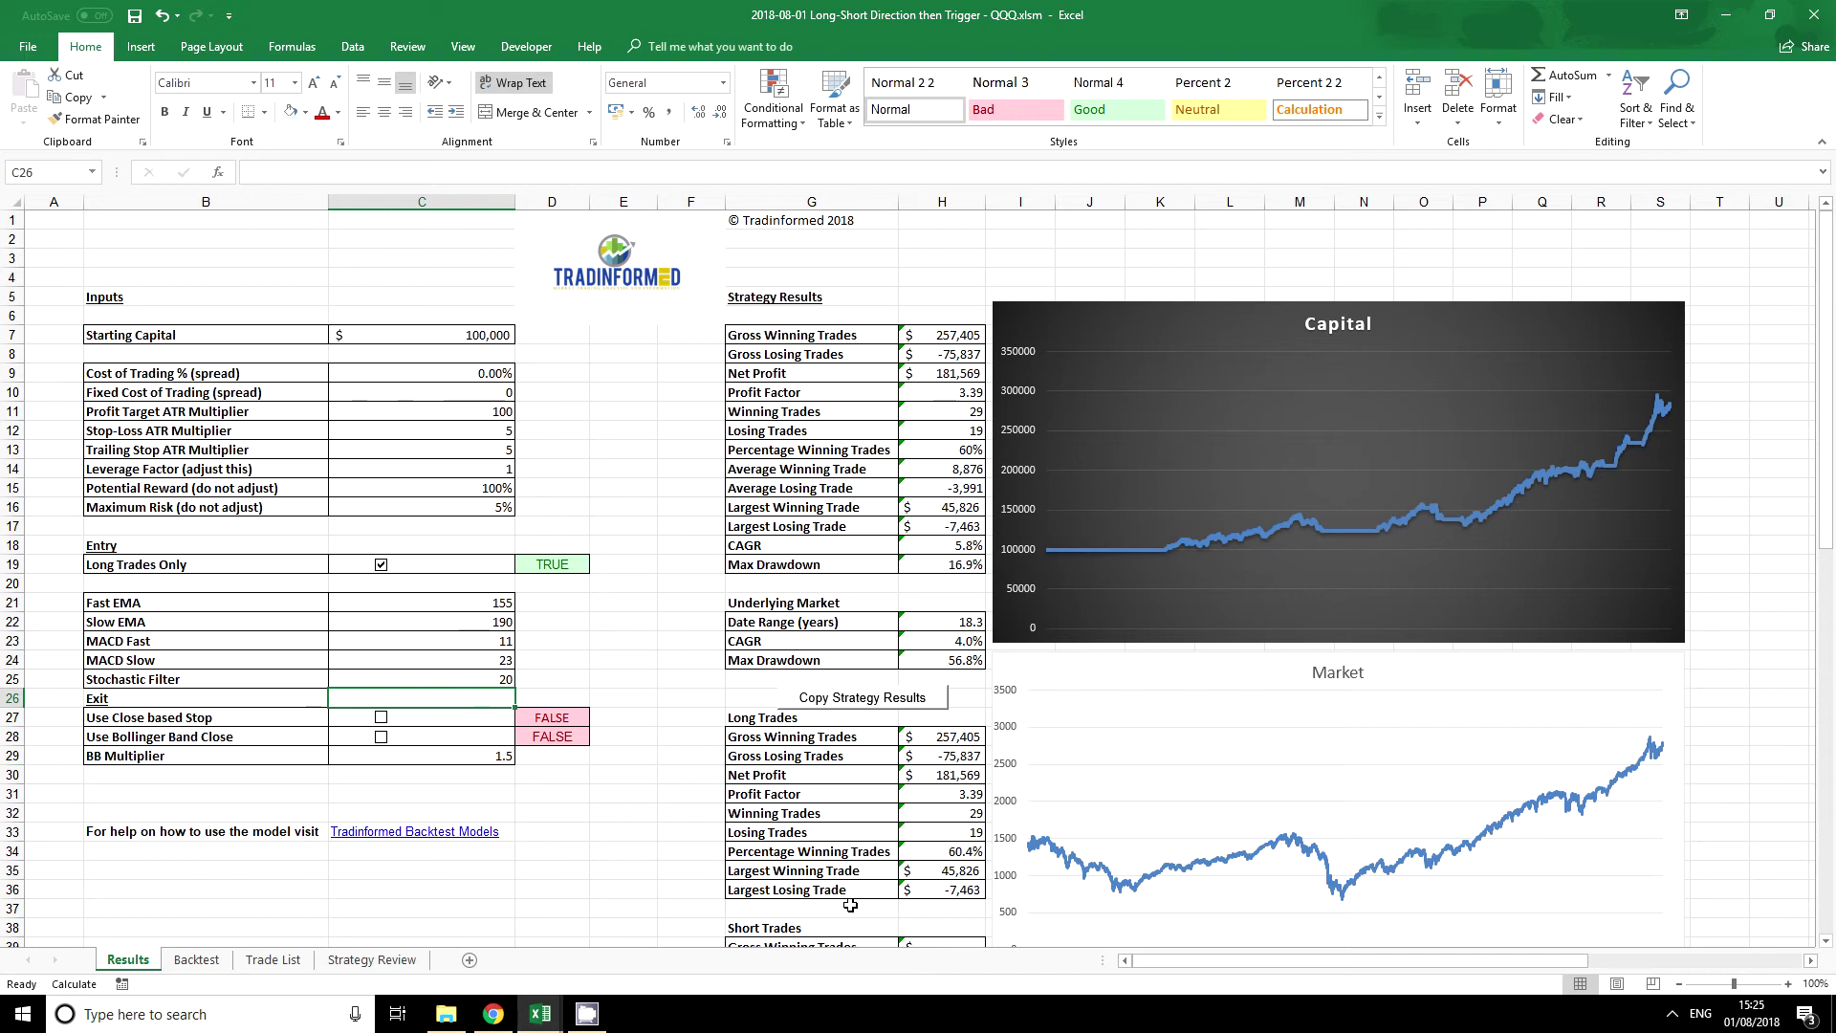
text(10)
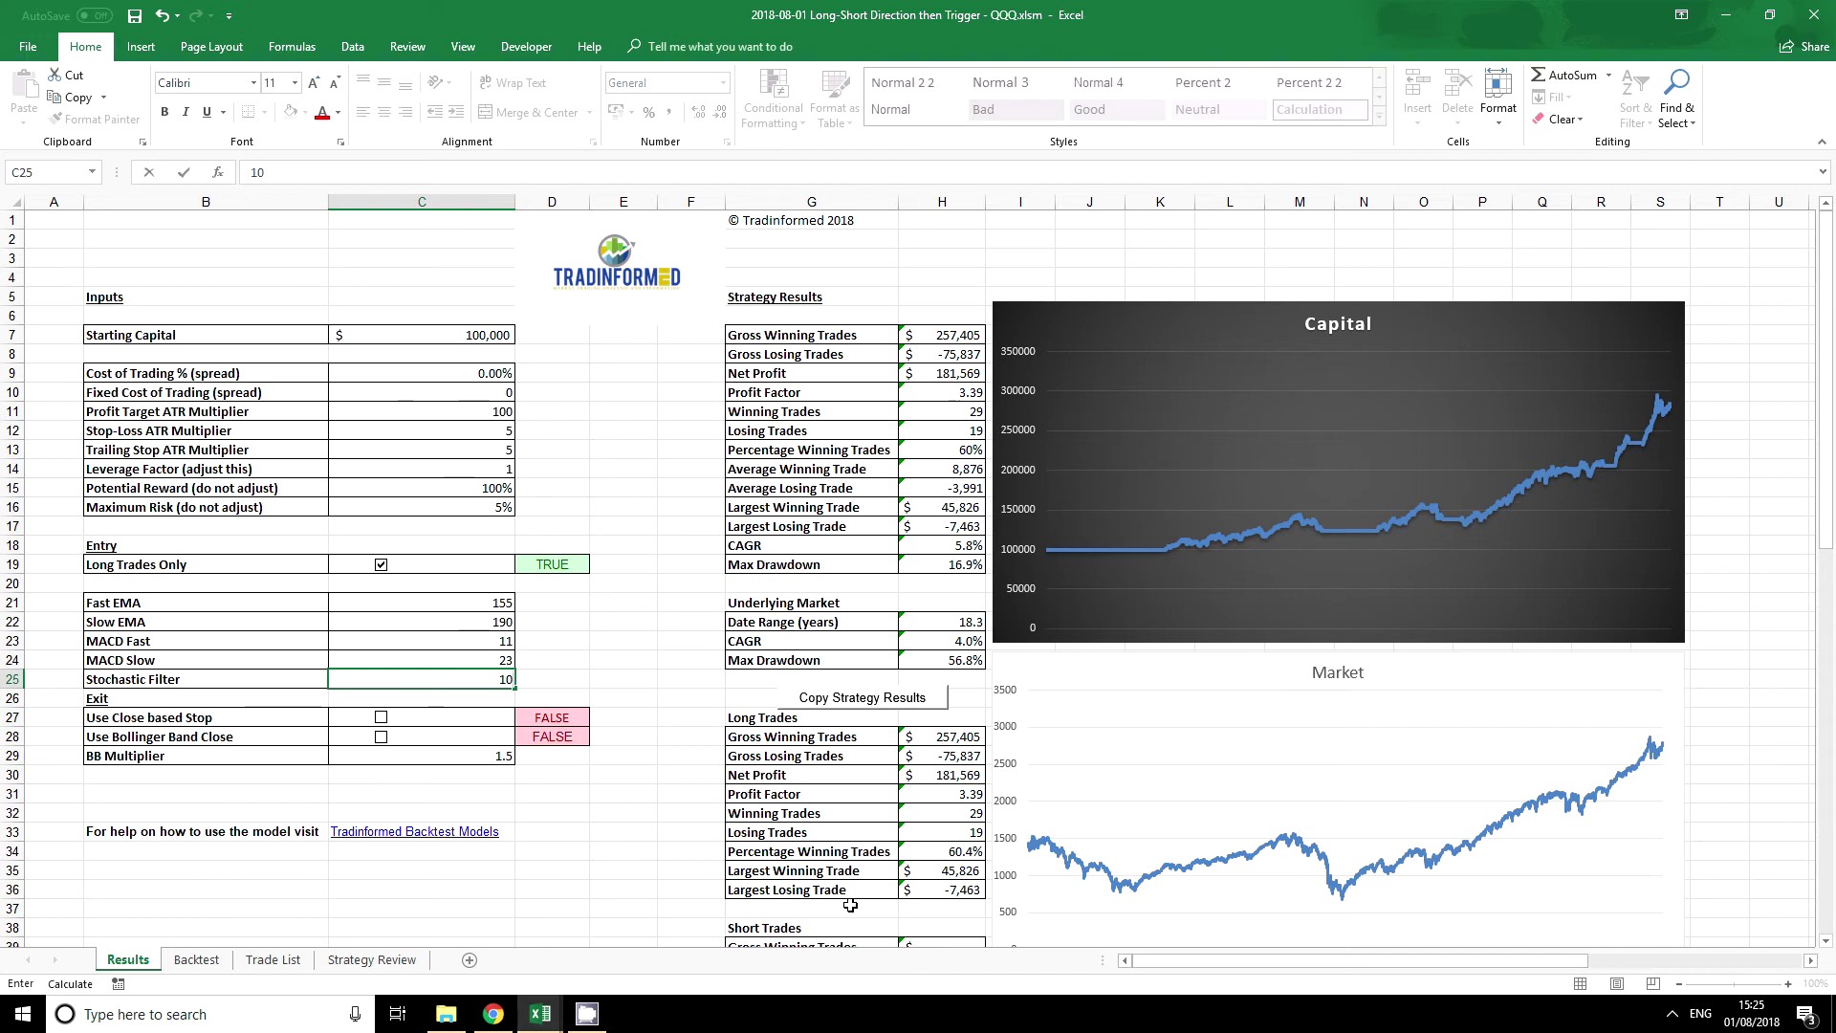
key(Return)
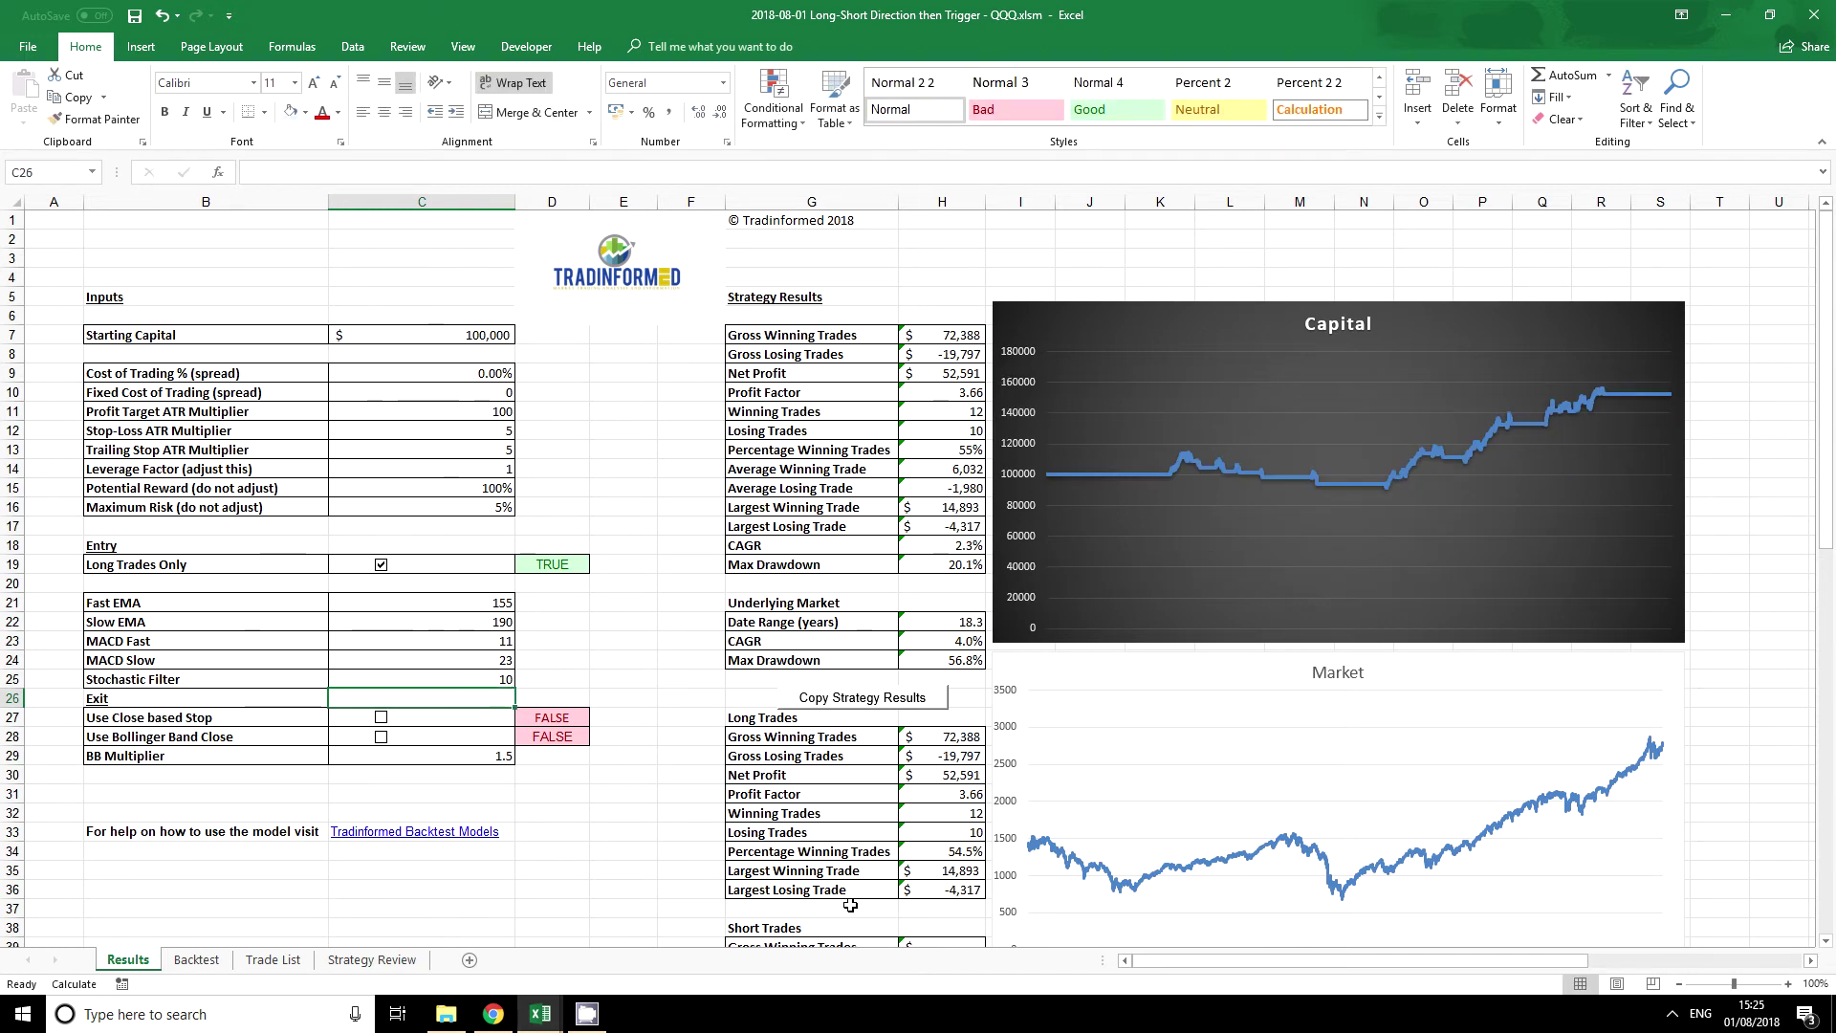
key(Up)
text(5)
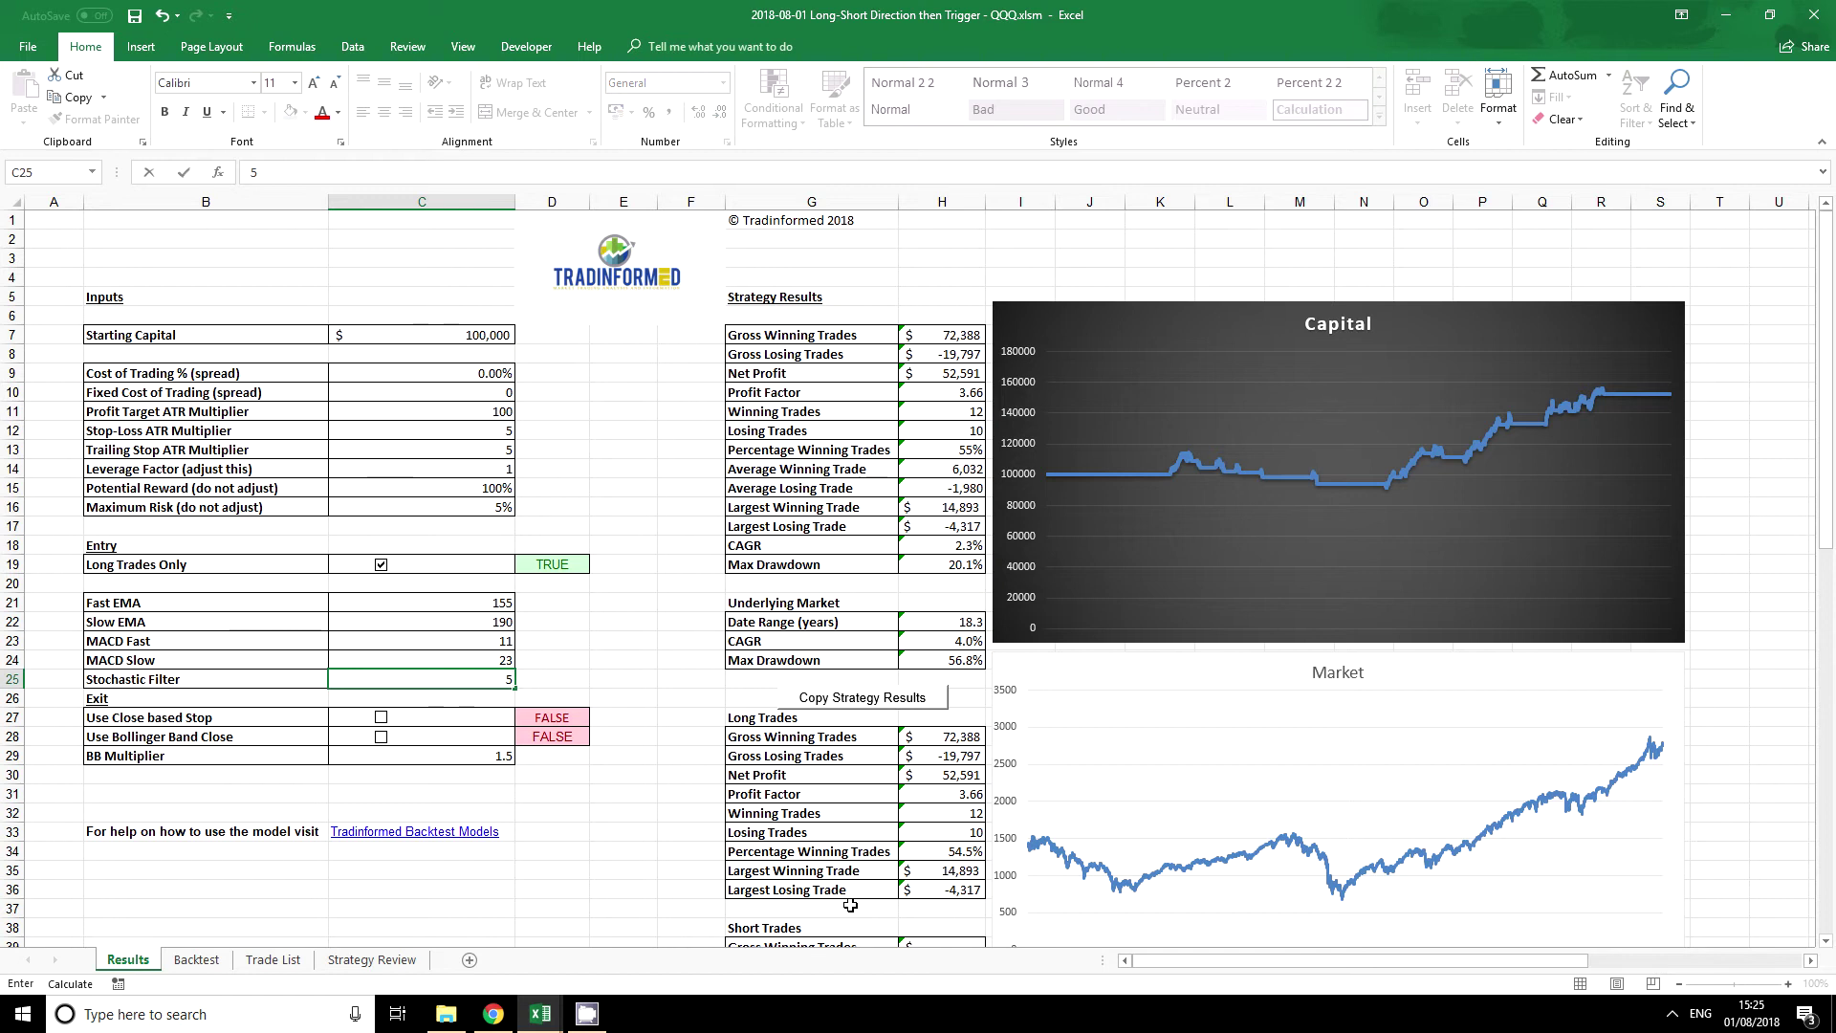
key(Return)
key(Up)
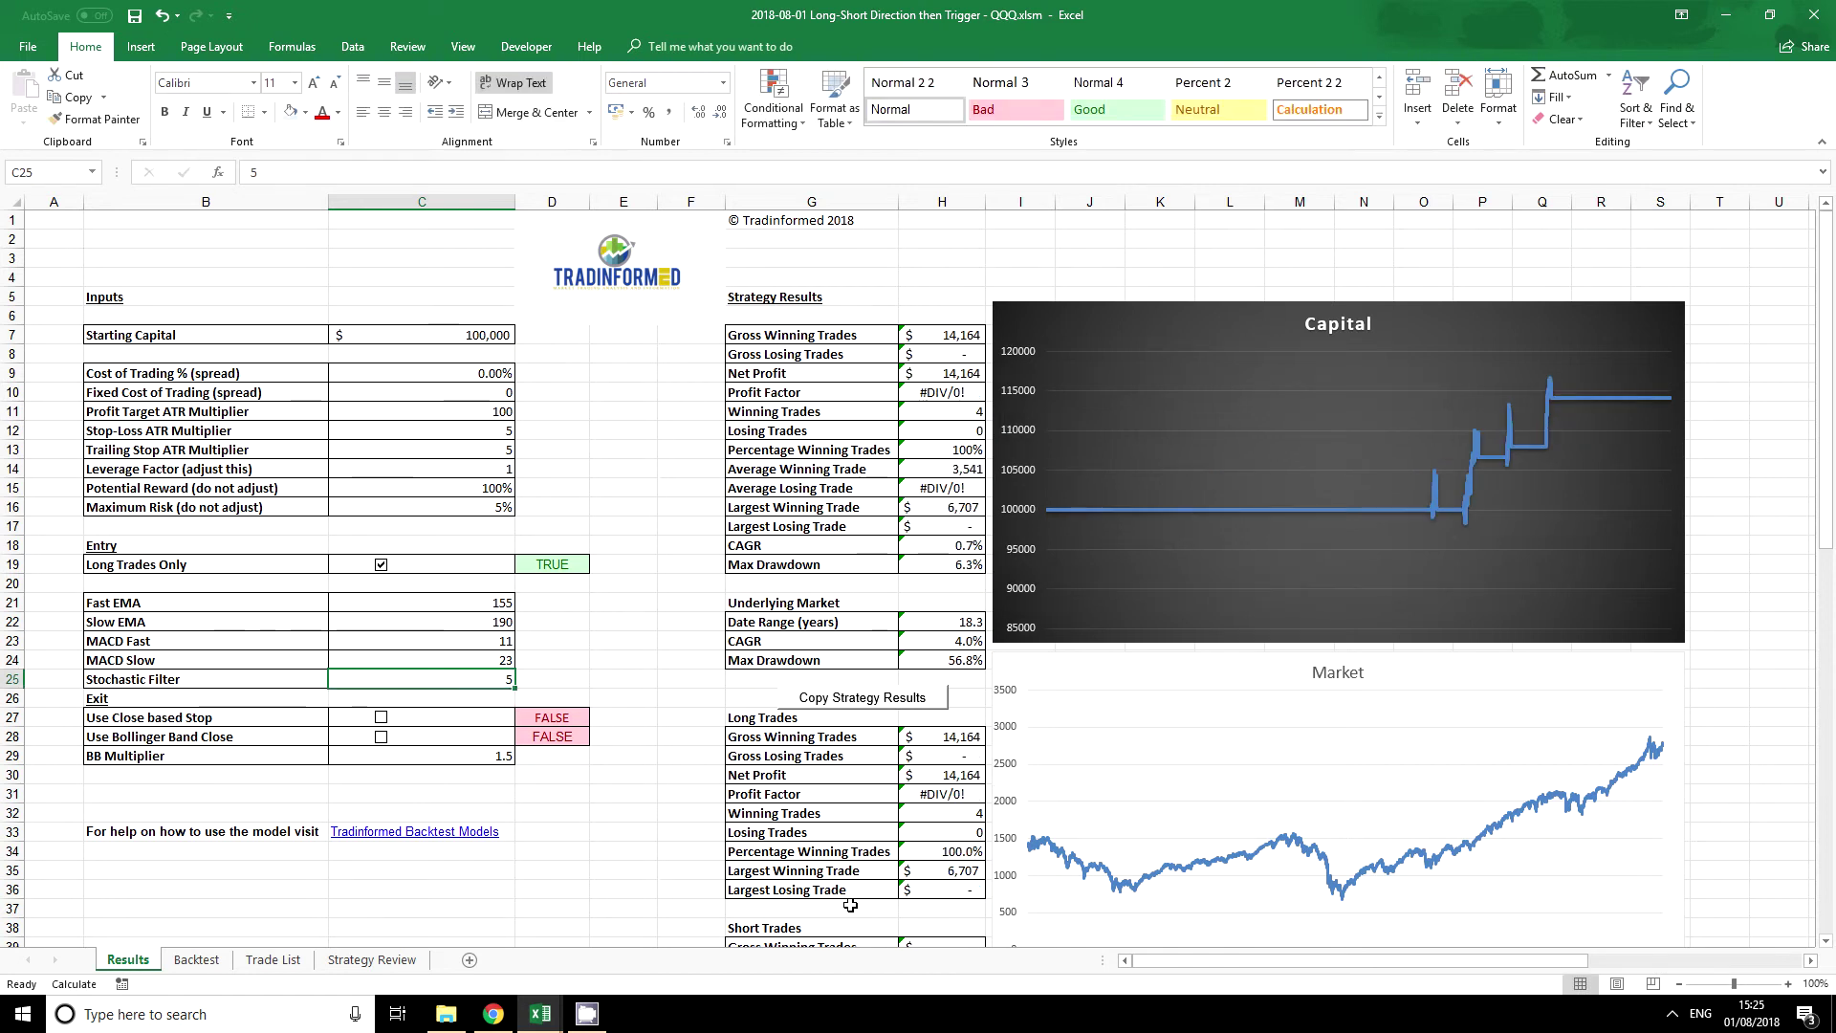
text(1)
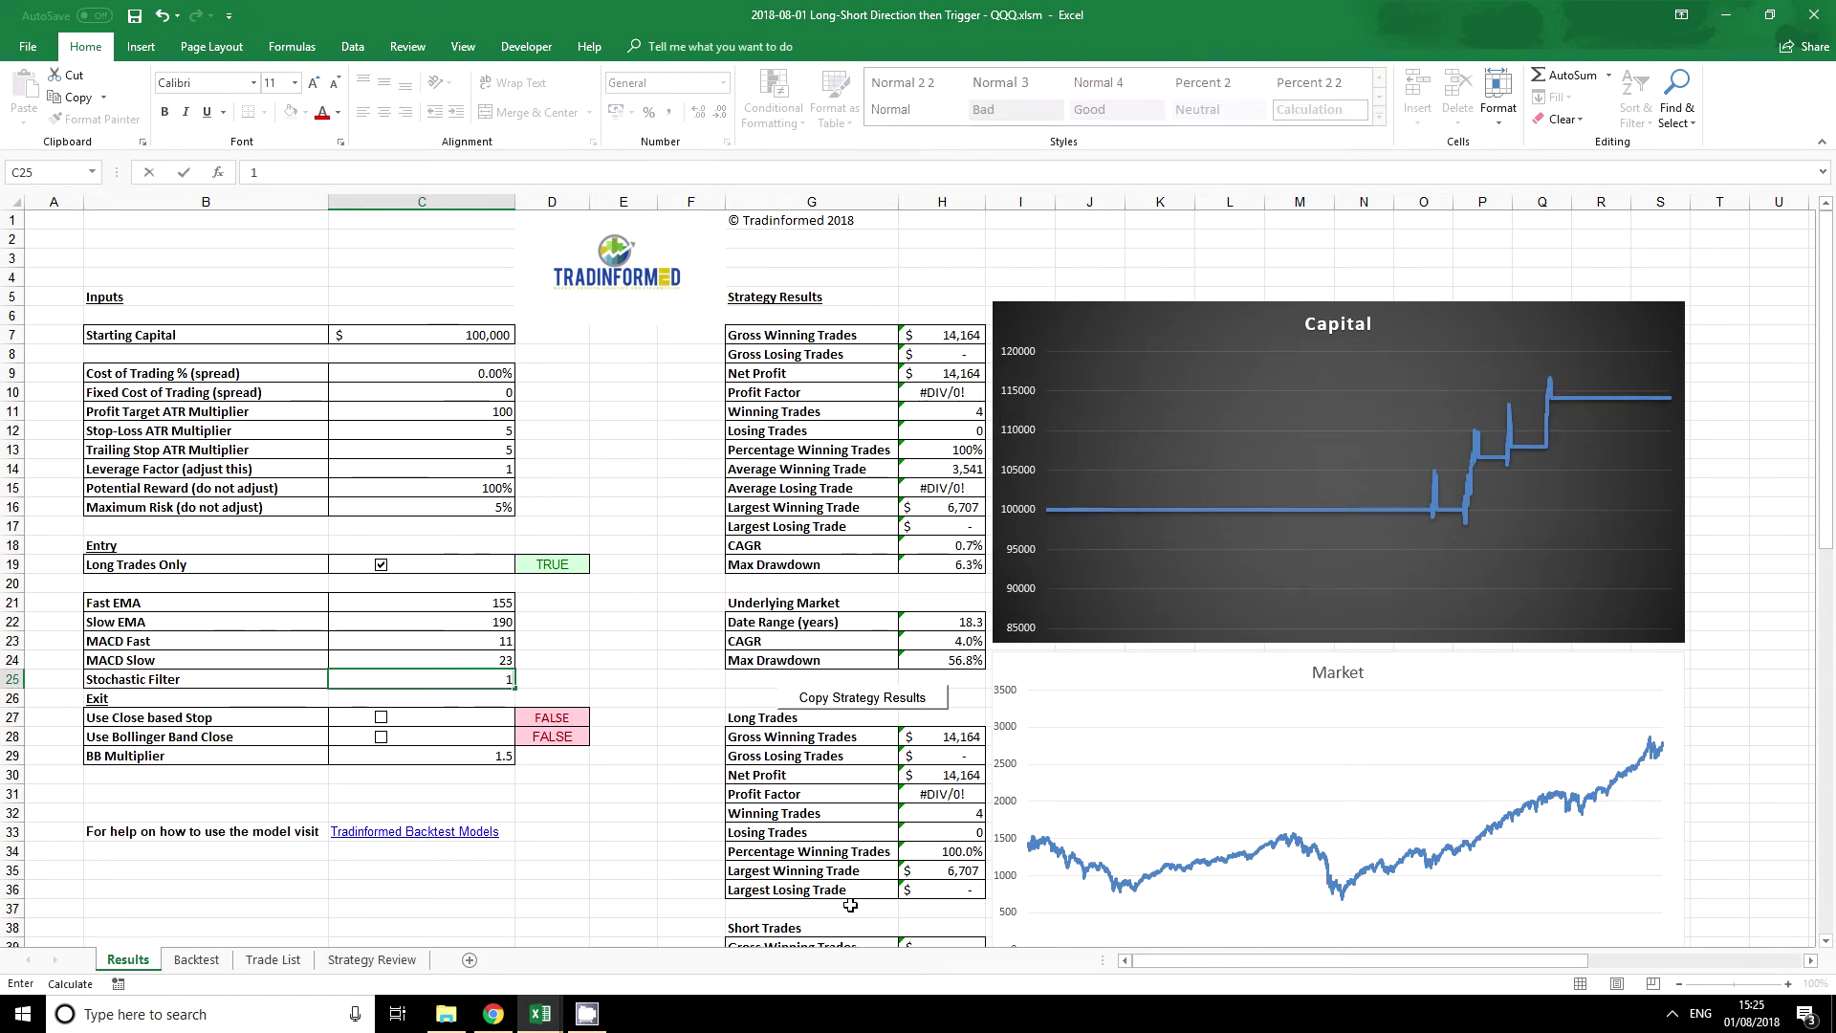
key(BackSpace)
text(80)
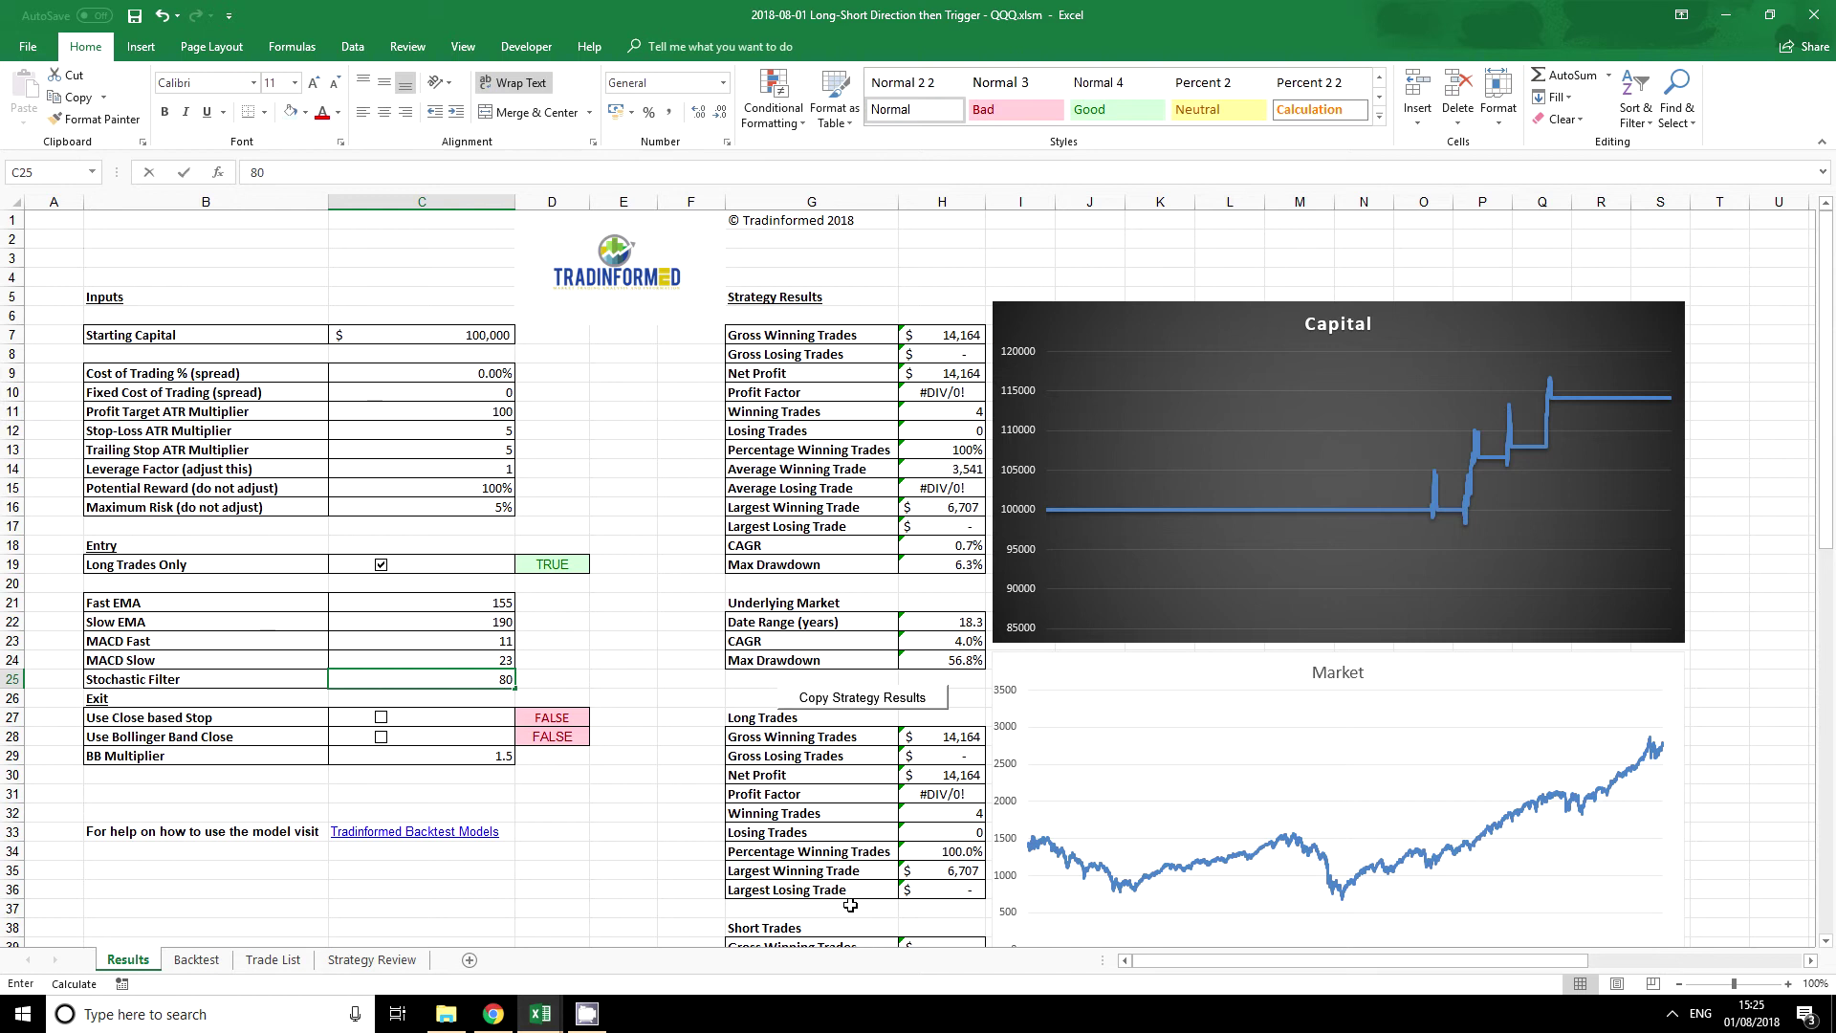
key(Return)
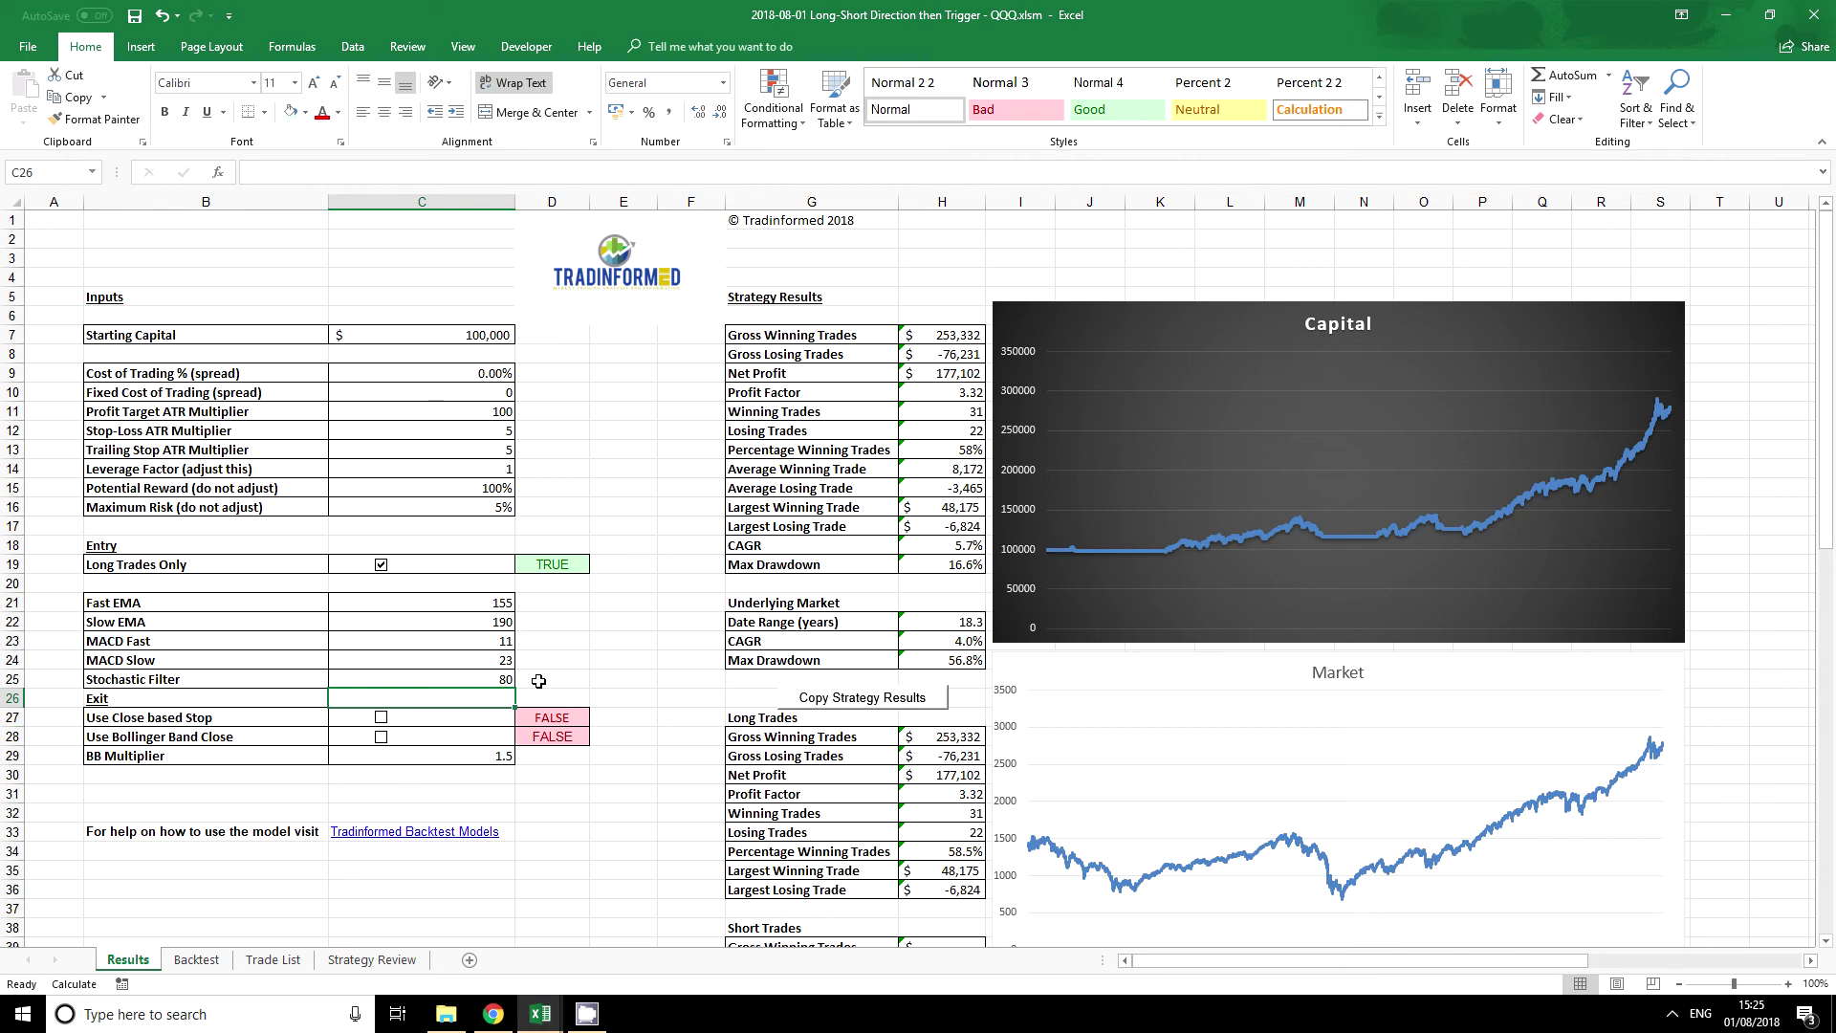
Add the missing closing parenthesis after $AL$3 in the Trade Long formula in AA204
click(196, 961)
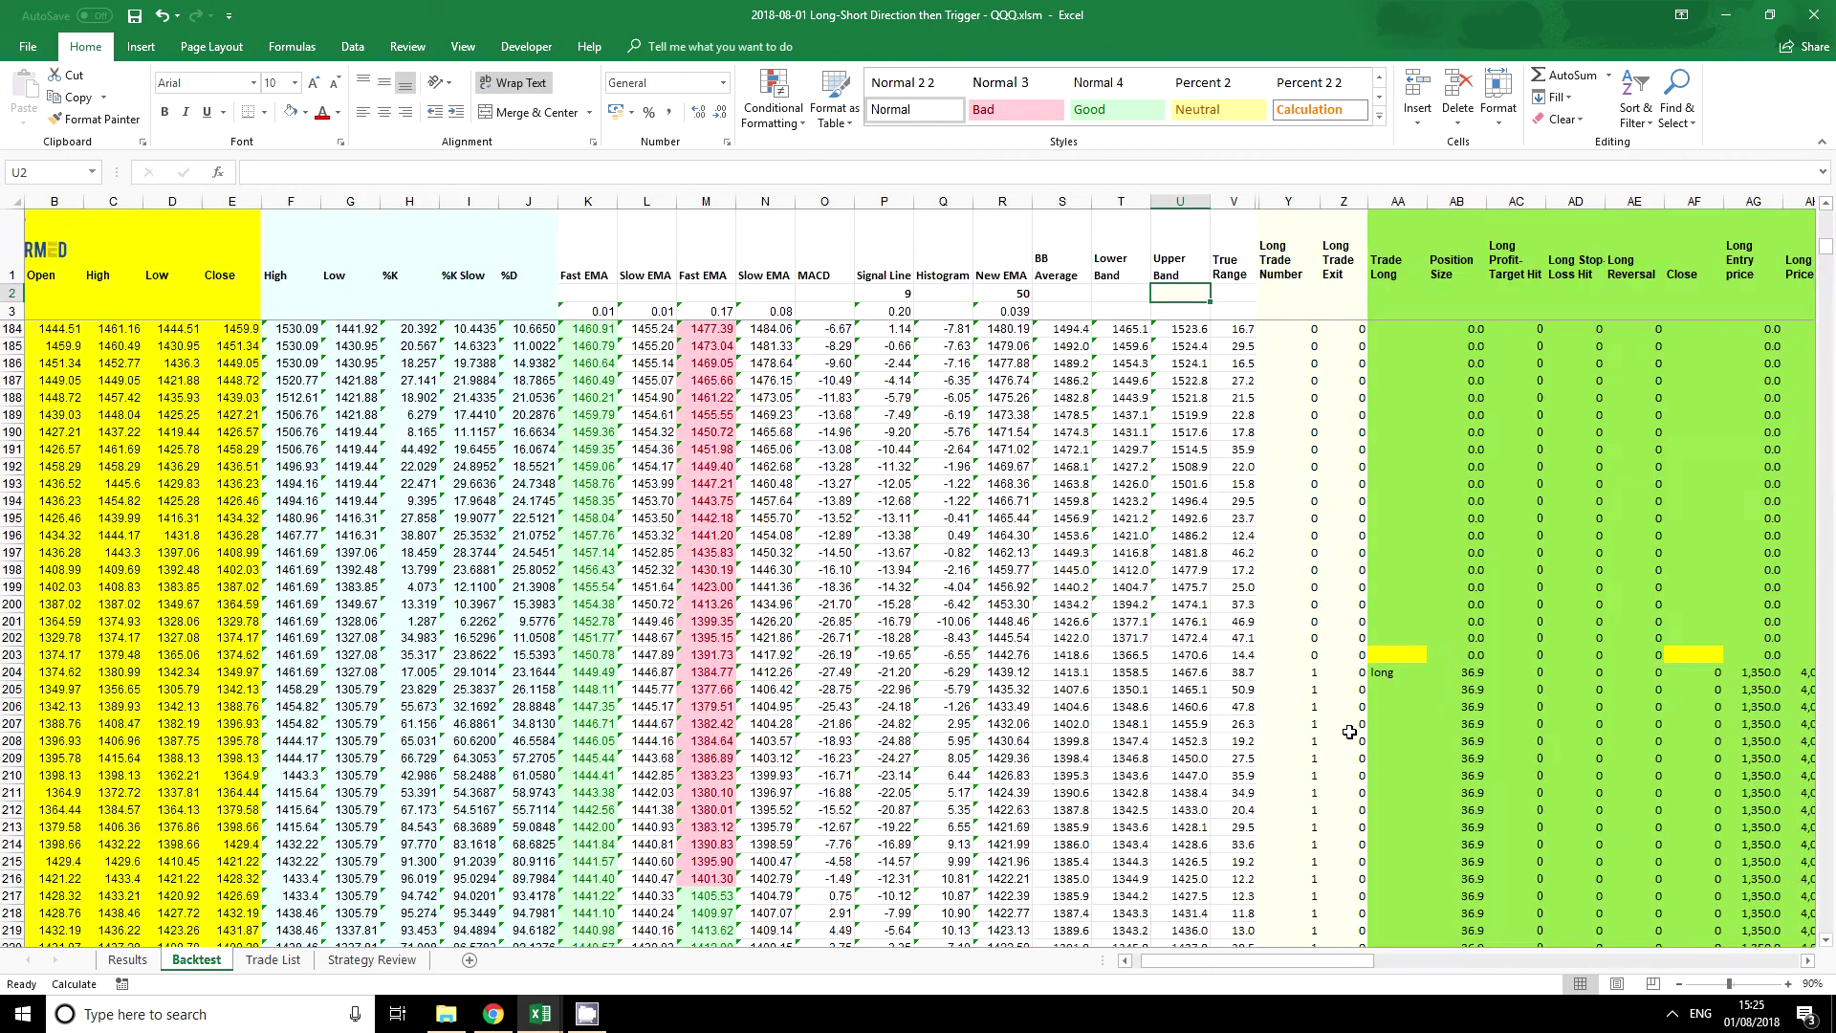
click(1384, 675)
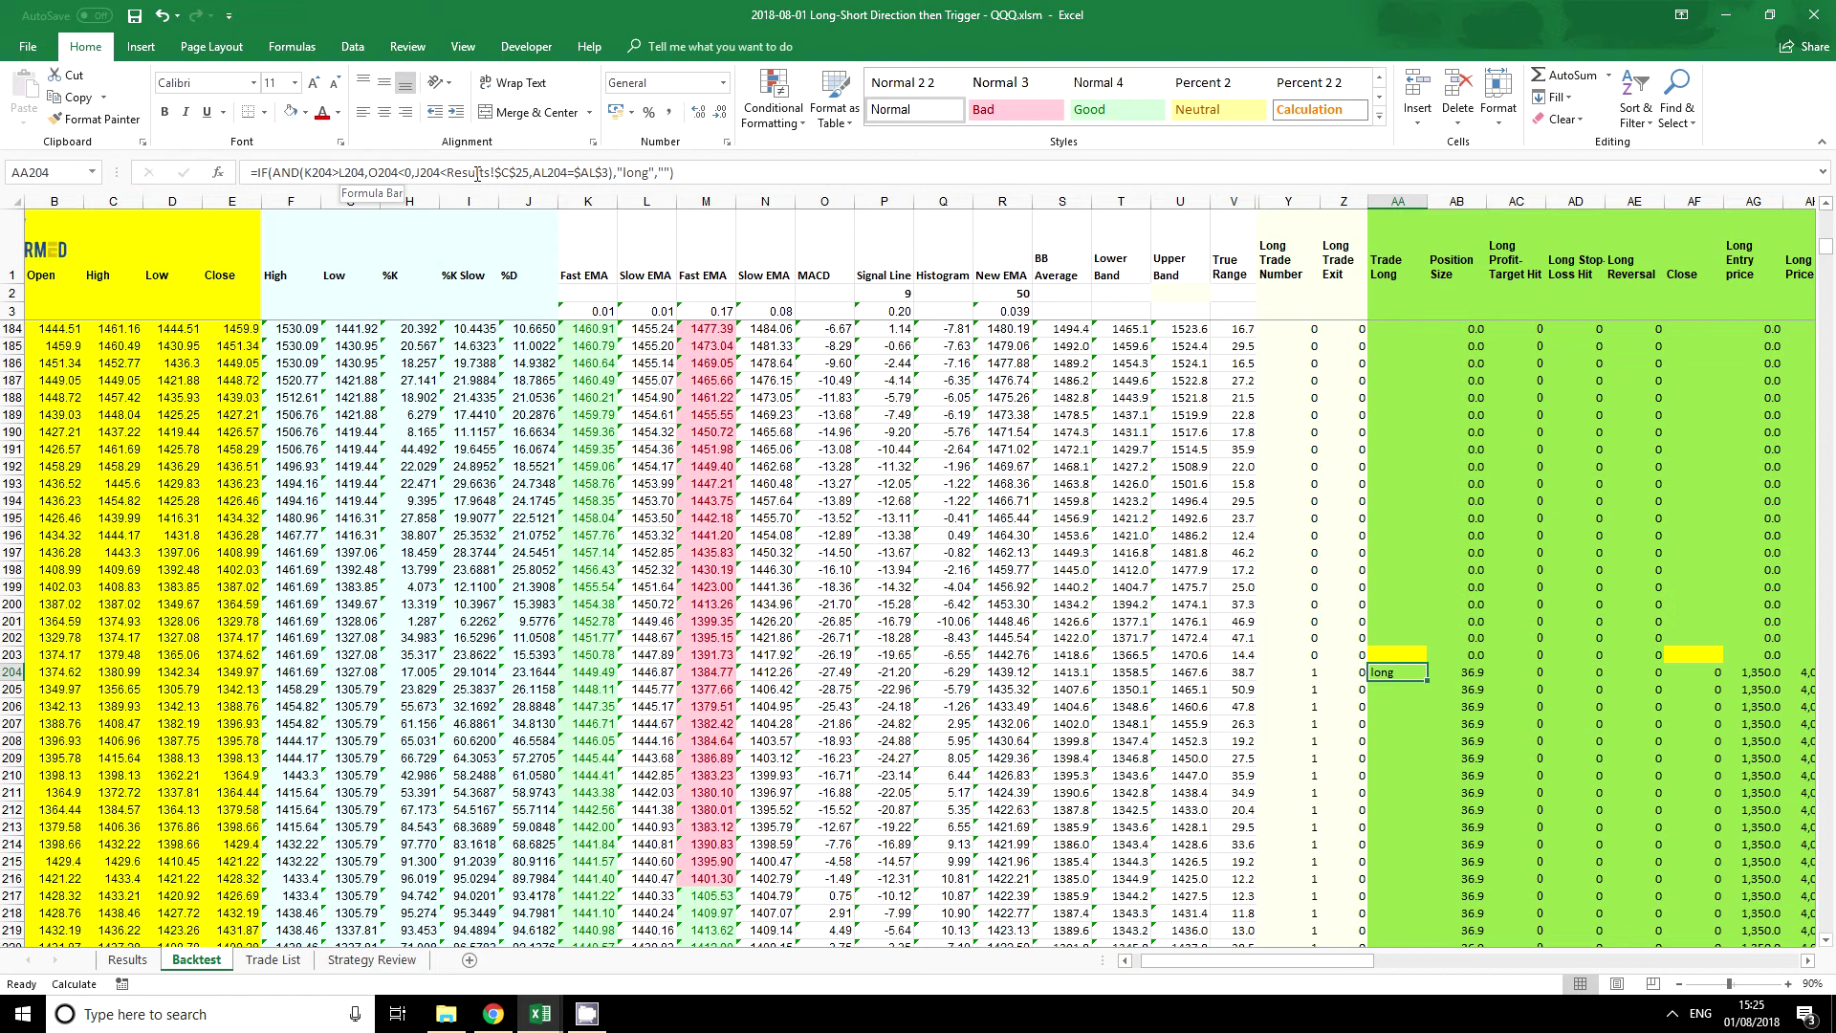
click(606, 173)
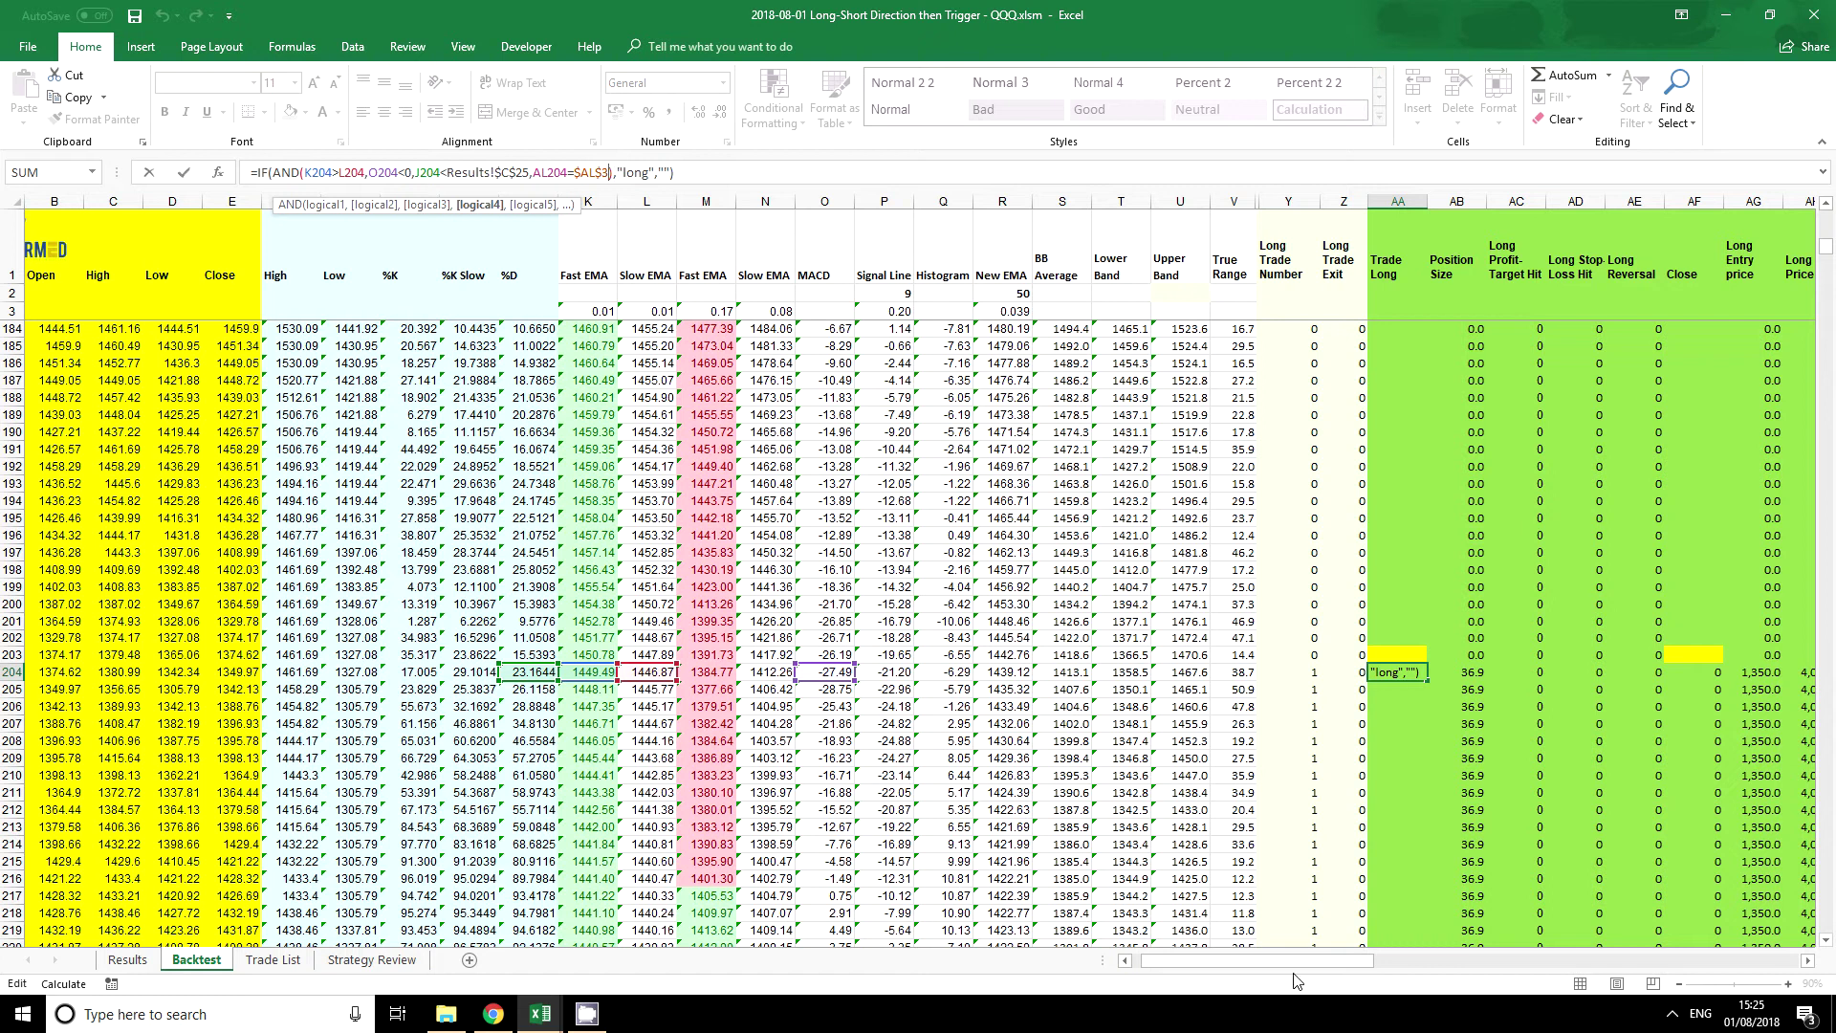
text())
key(ctrl+Return)
drag(1289, 966, 1513, 950)
click(1382, 672)
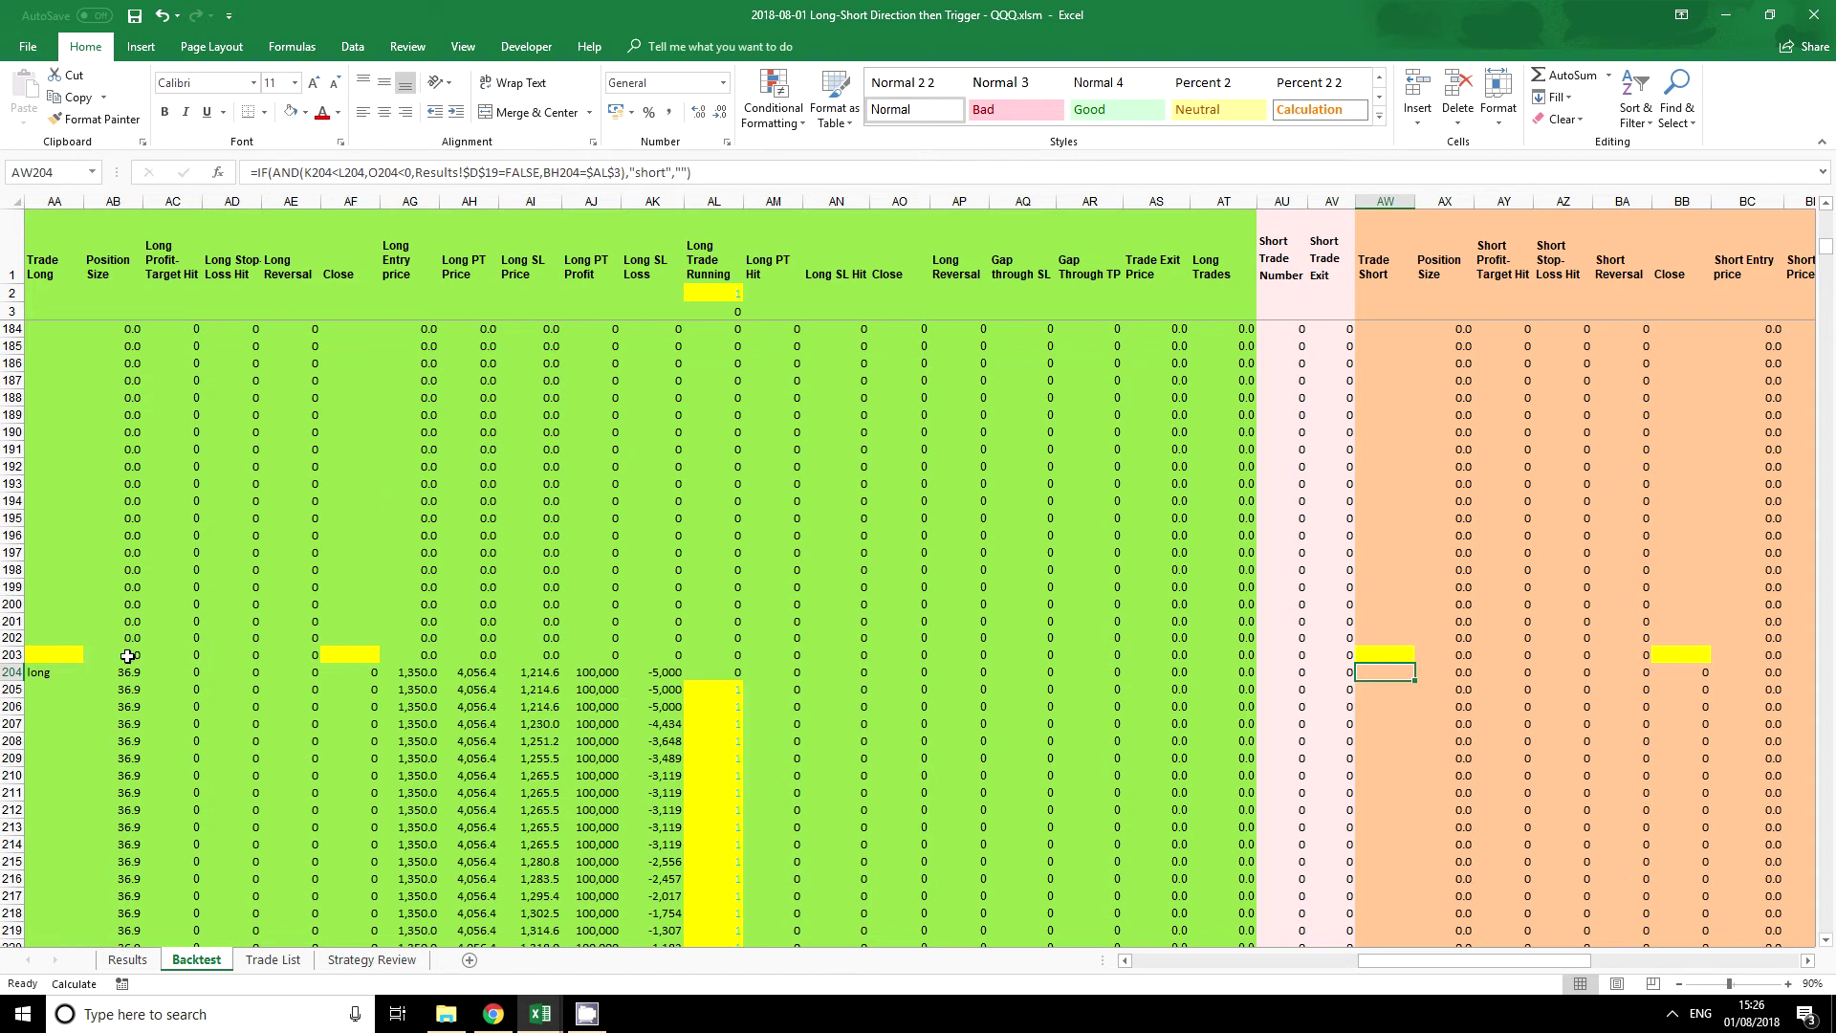
drag(1404, 961, 1482, 962)
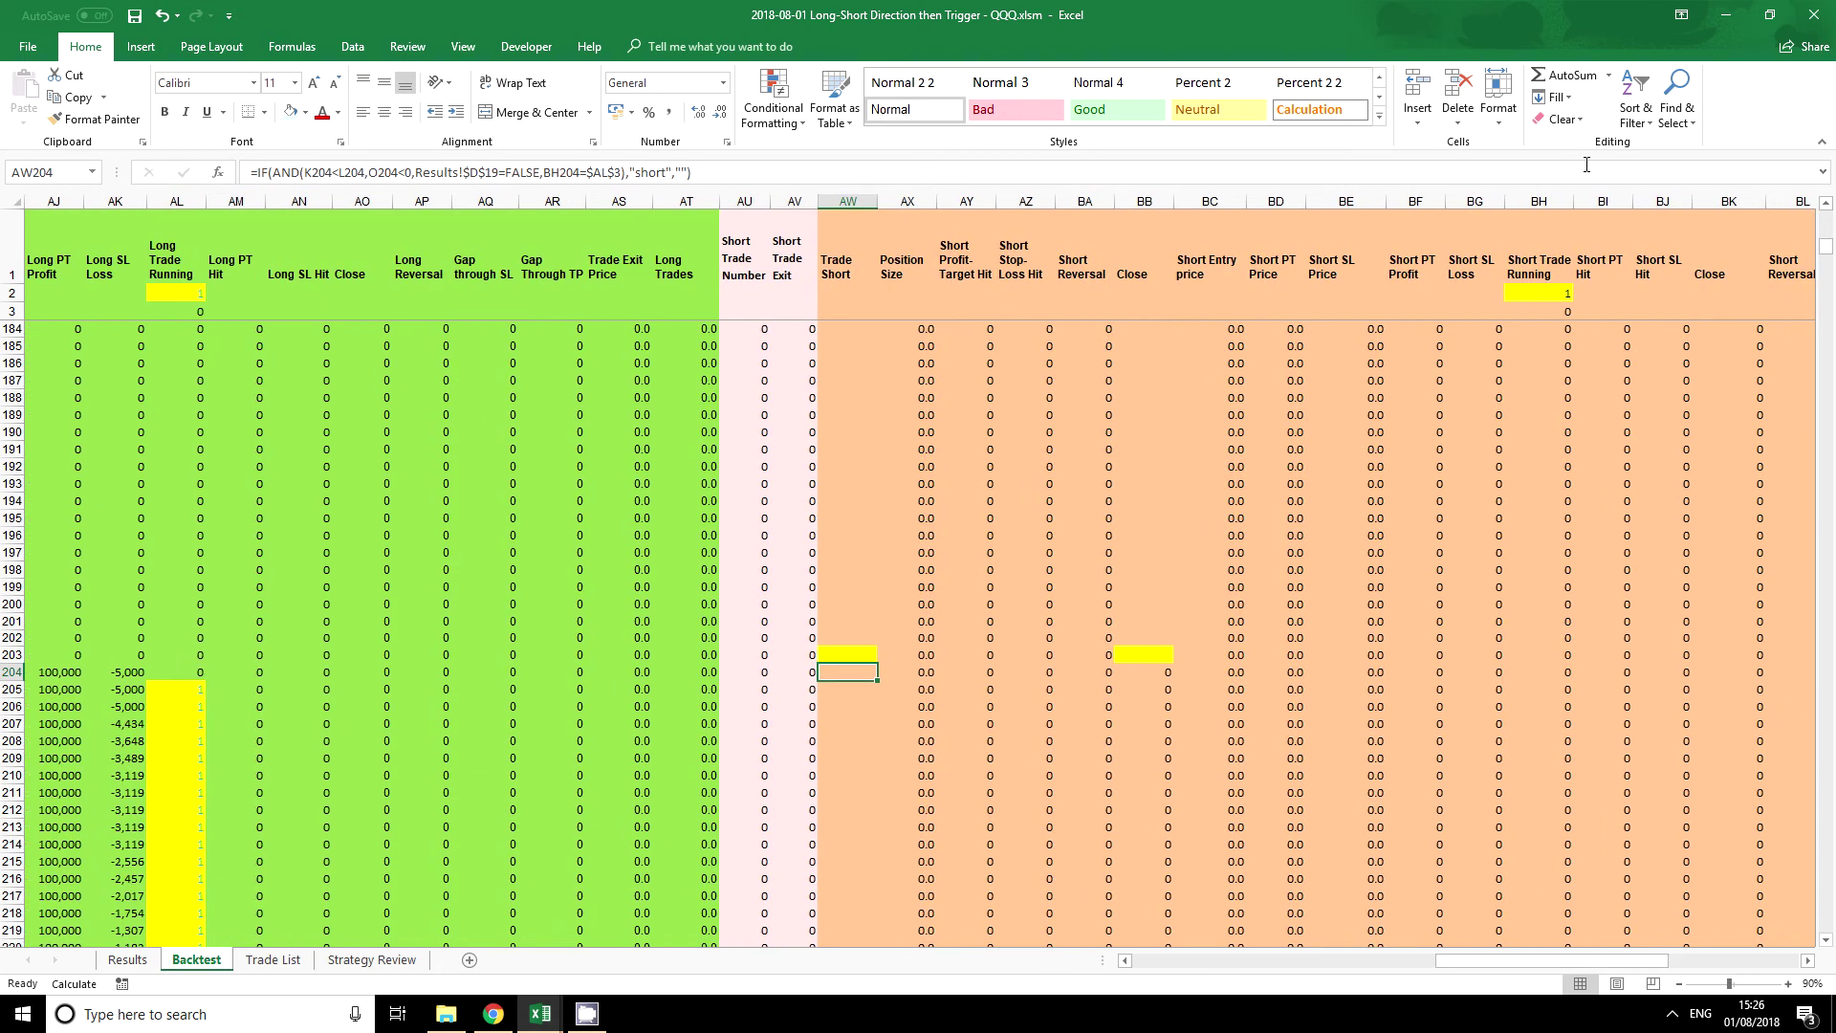
click(513, 172)
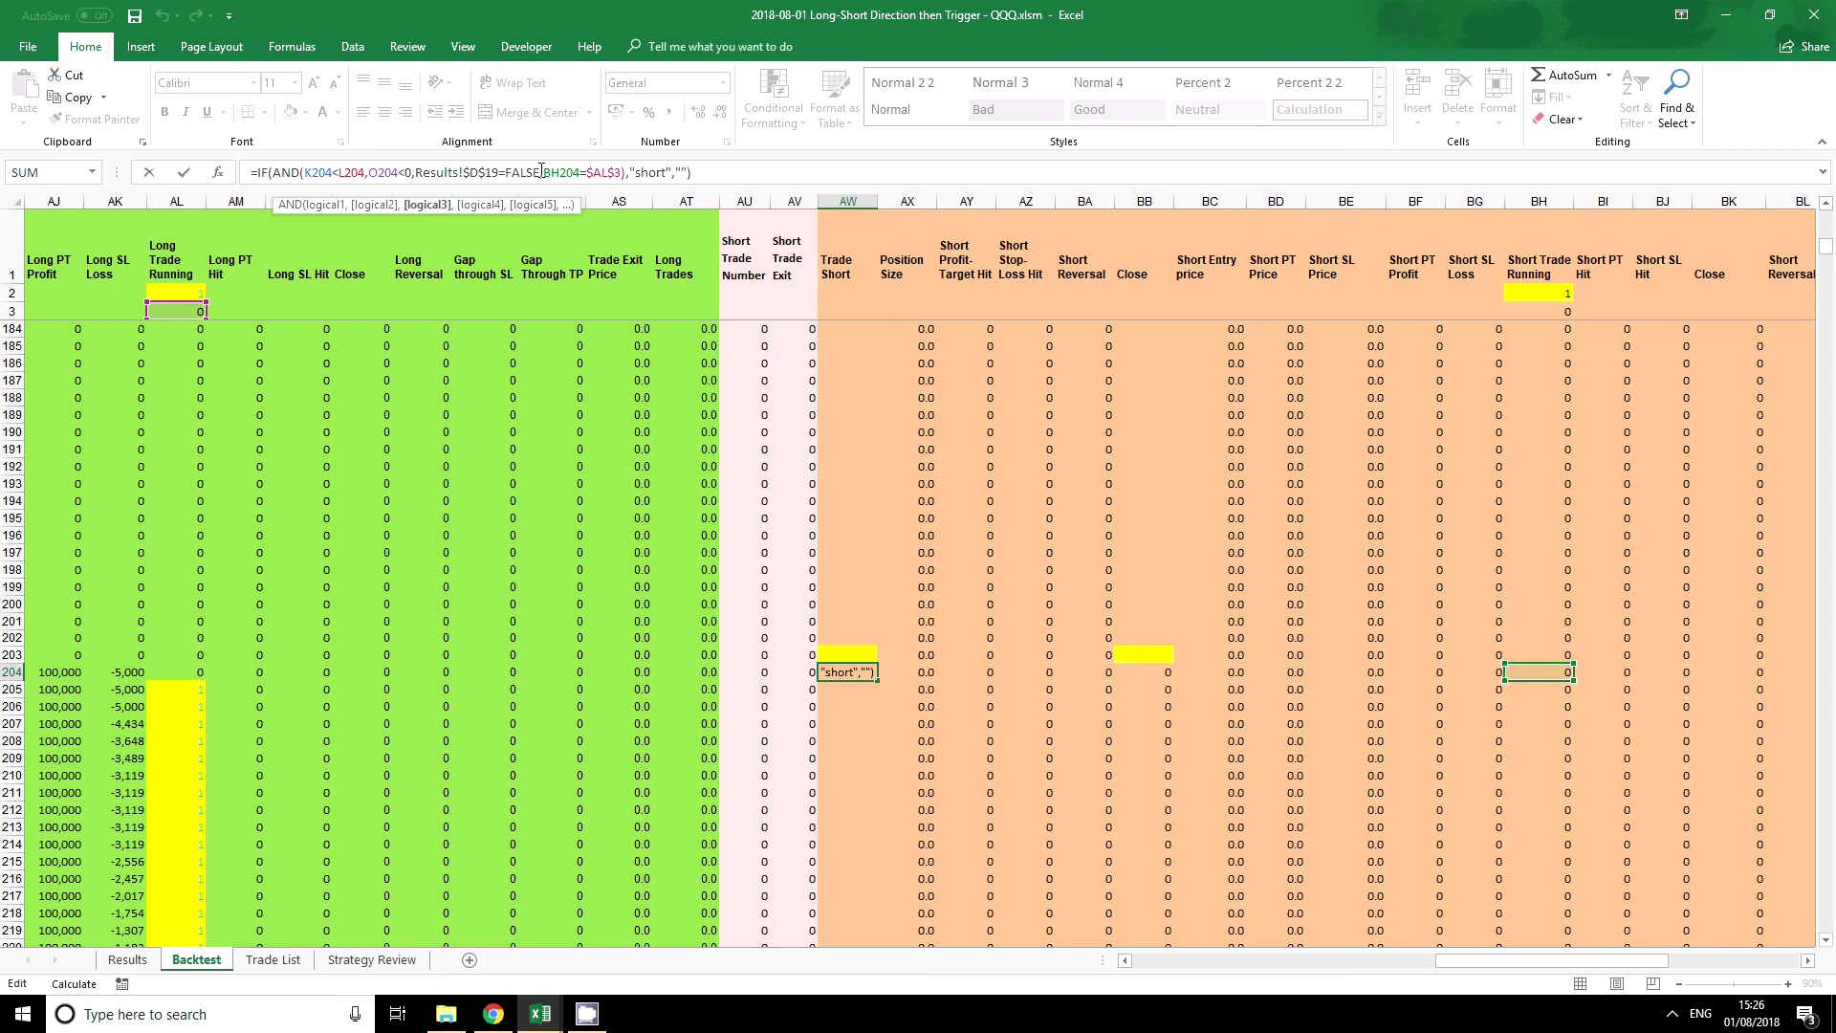
key(Escape)
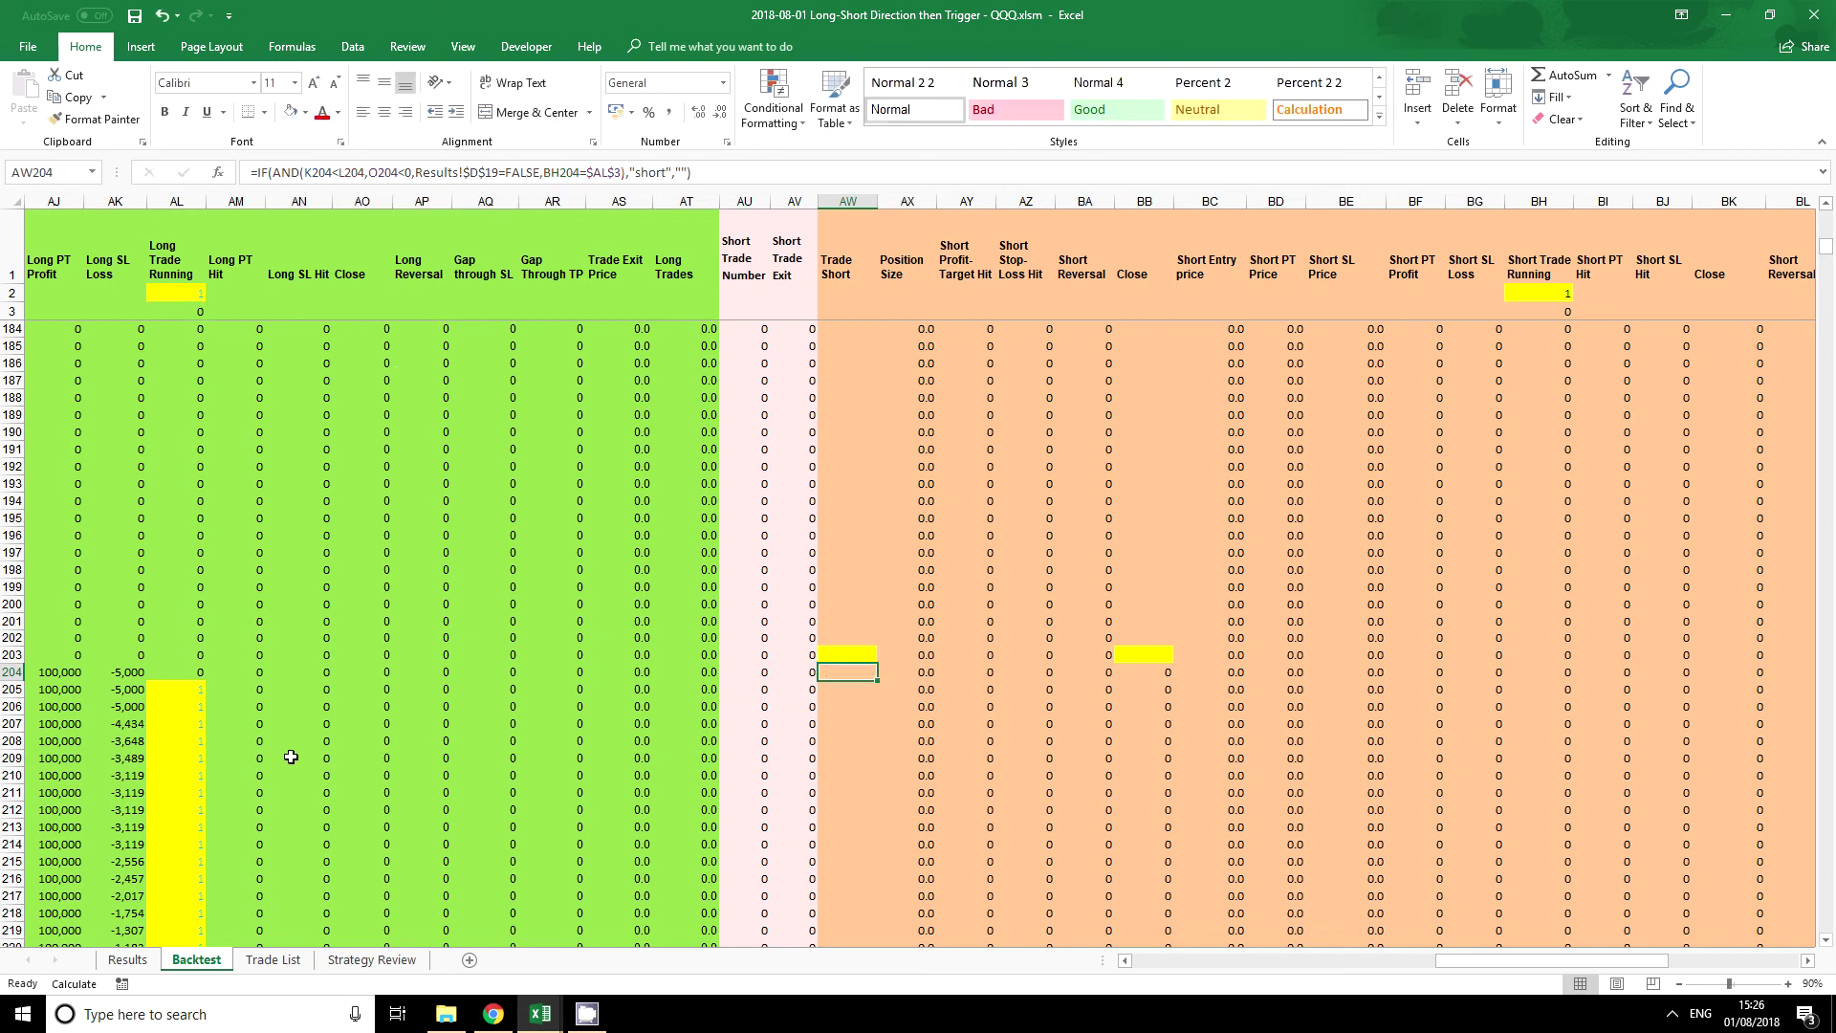
Untick Long Trades Only so D19 reads FALSE, then go back to Backtest
click(143, 960)
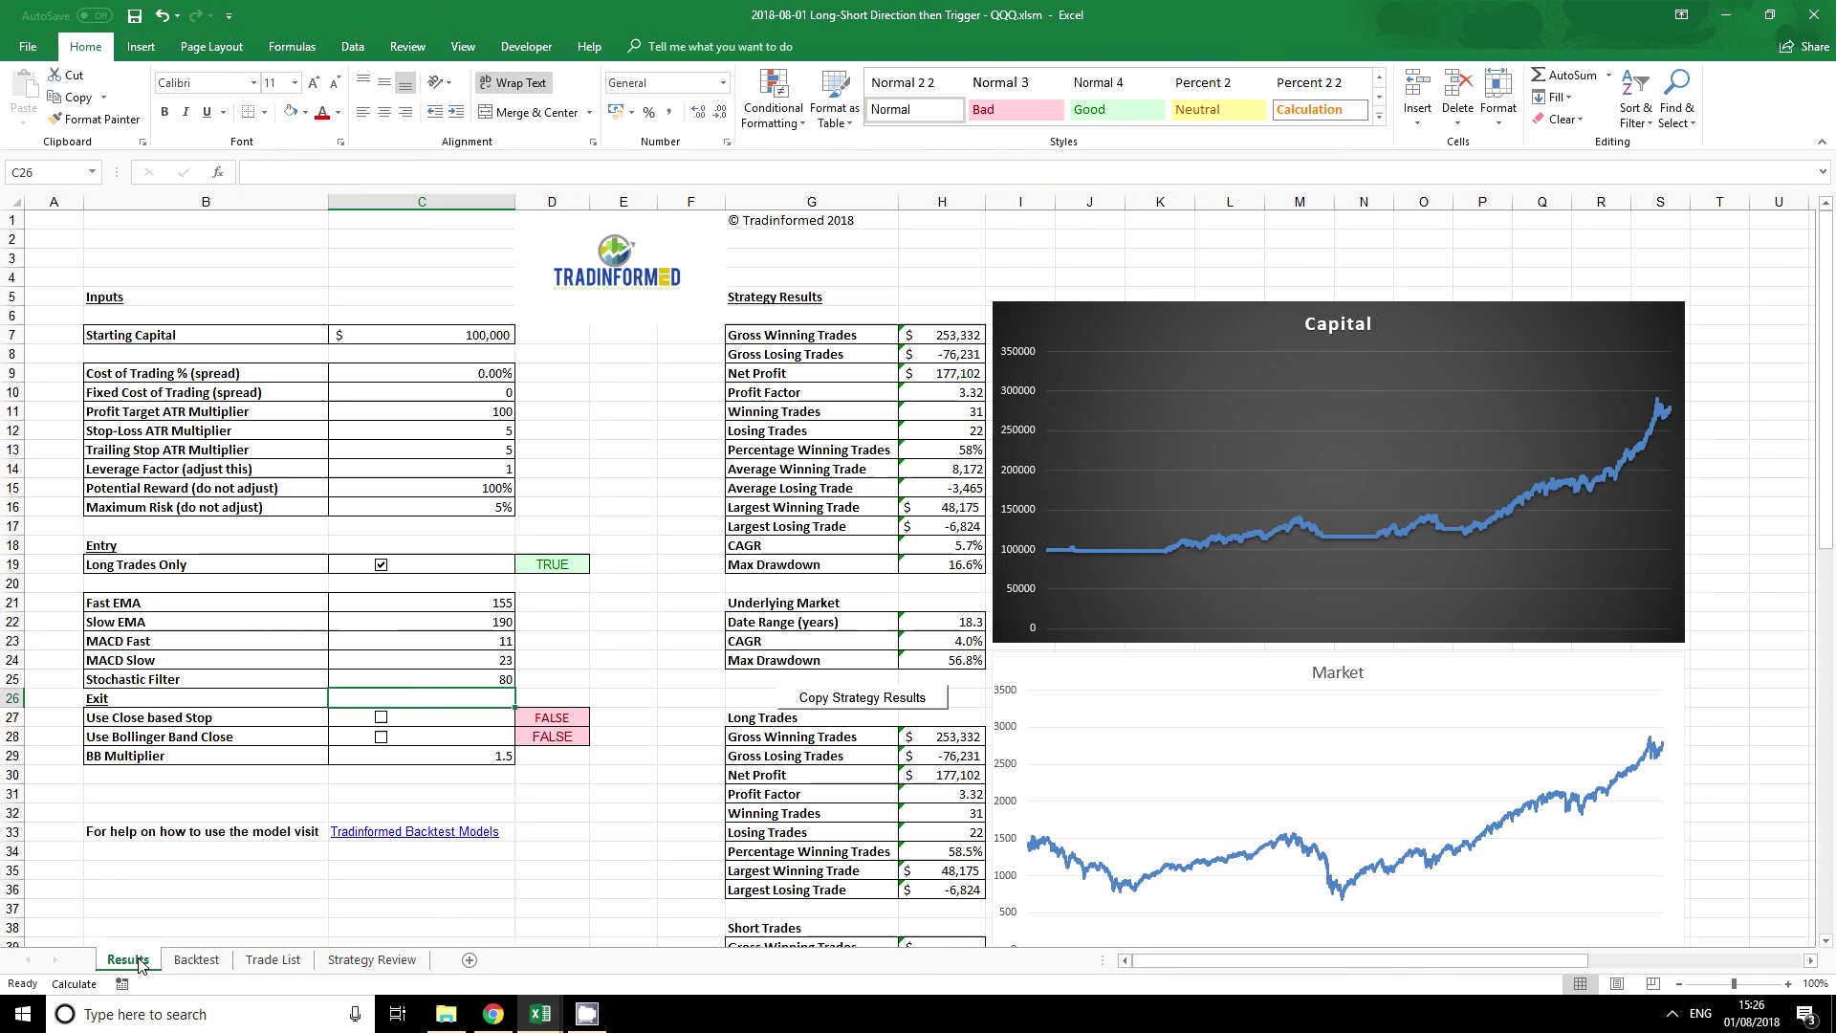
click(553, 562)
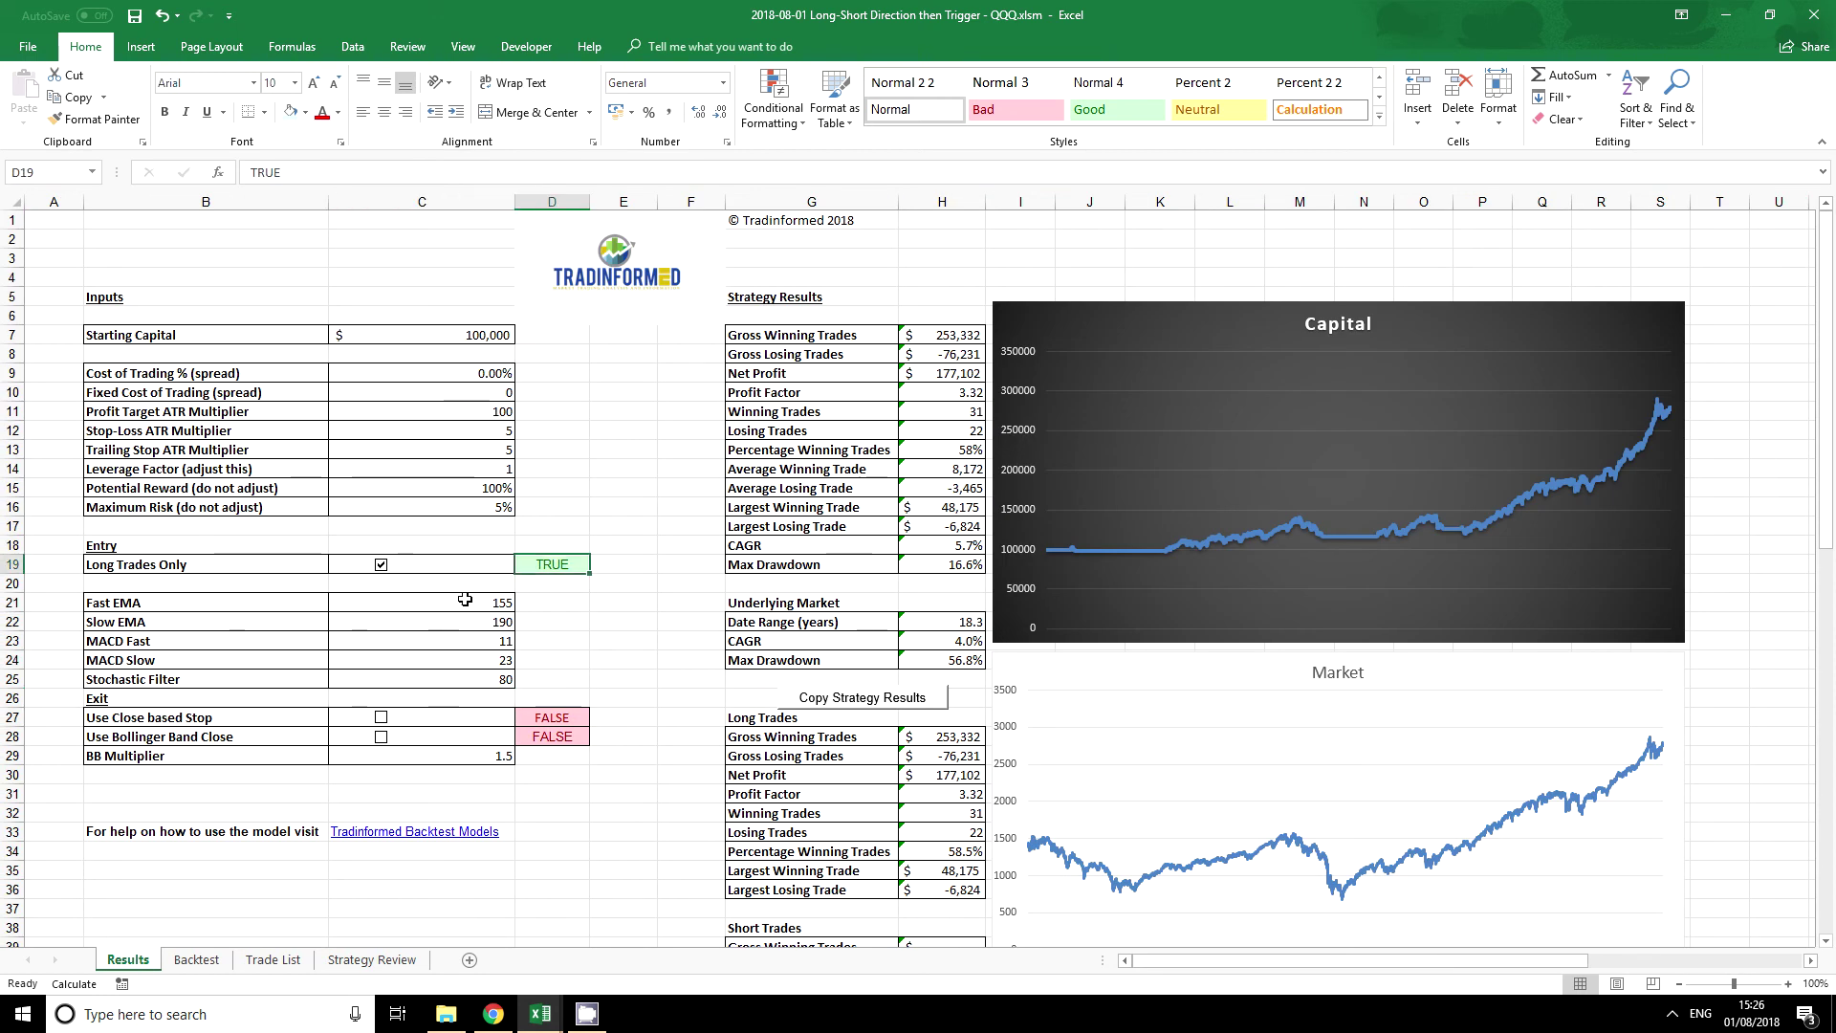
click(380, 566)
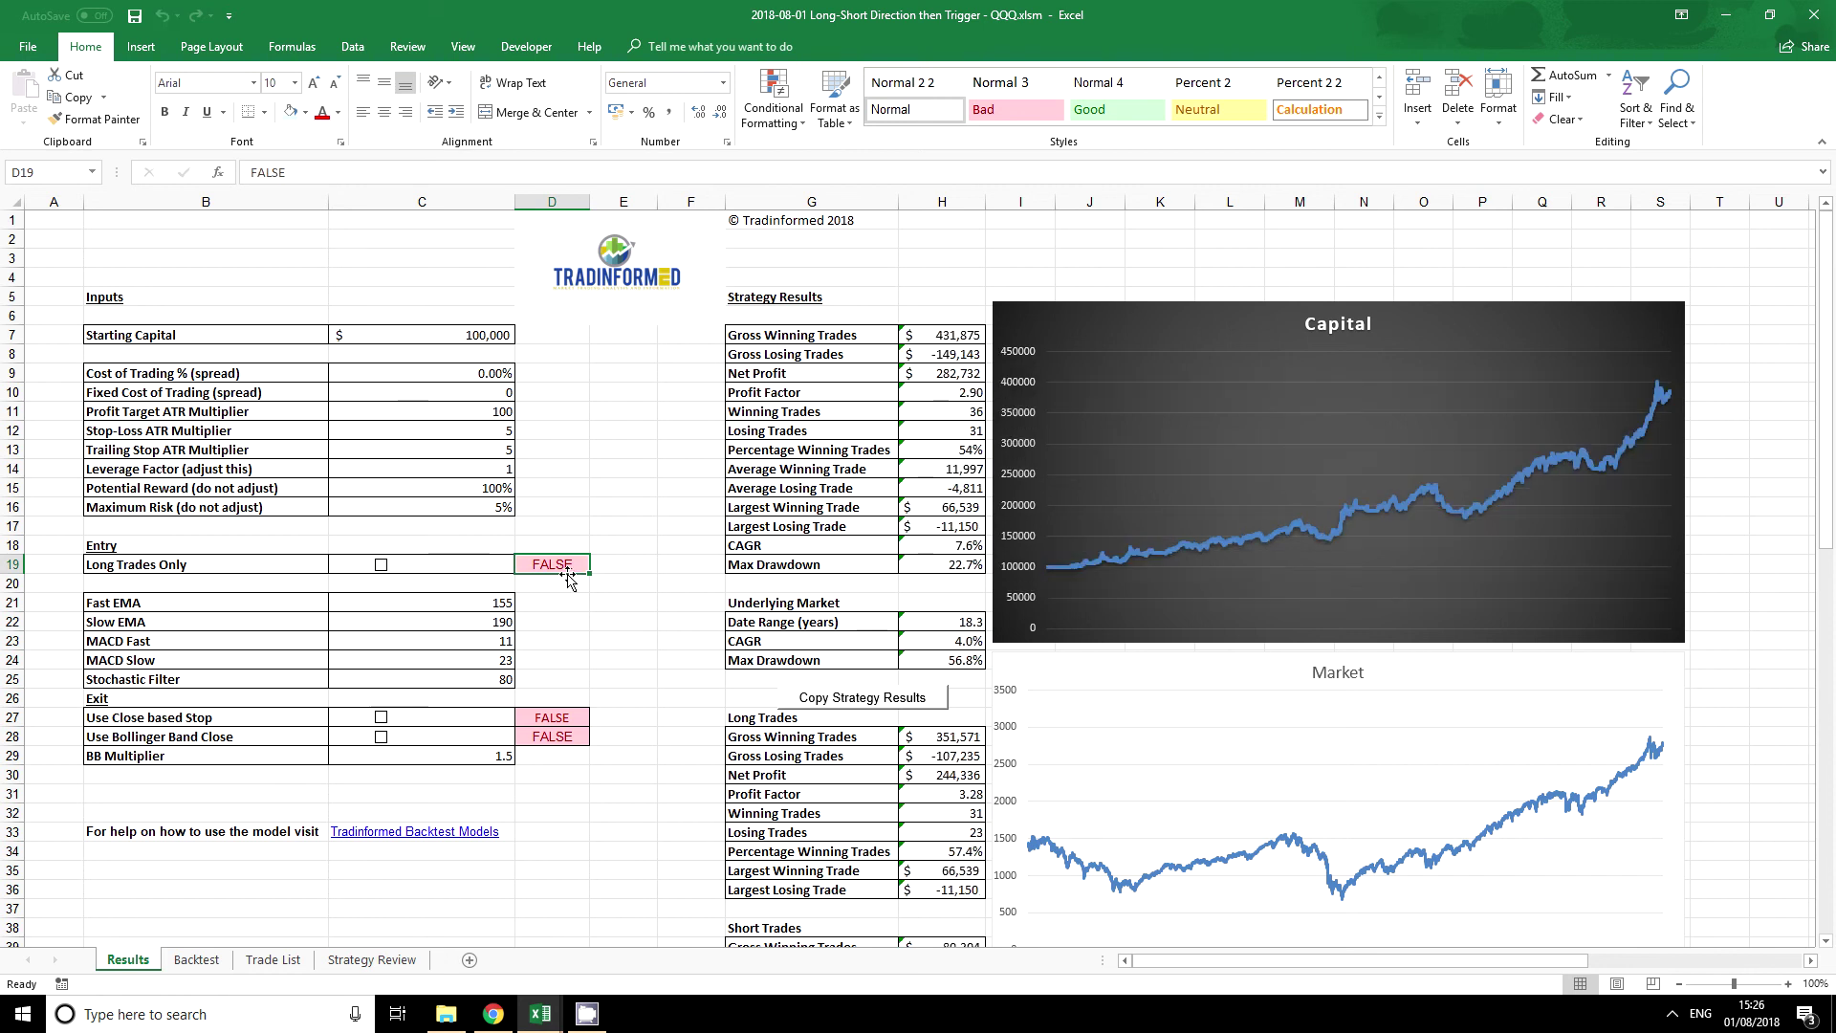
scroll(966, 870, down, 2)
scroll(720, 799, up, 2)
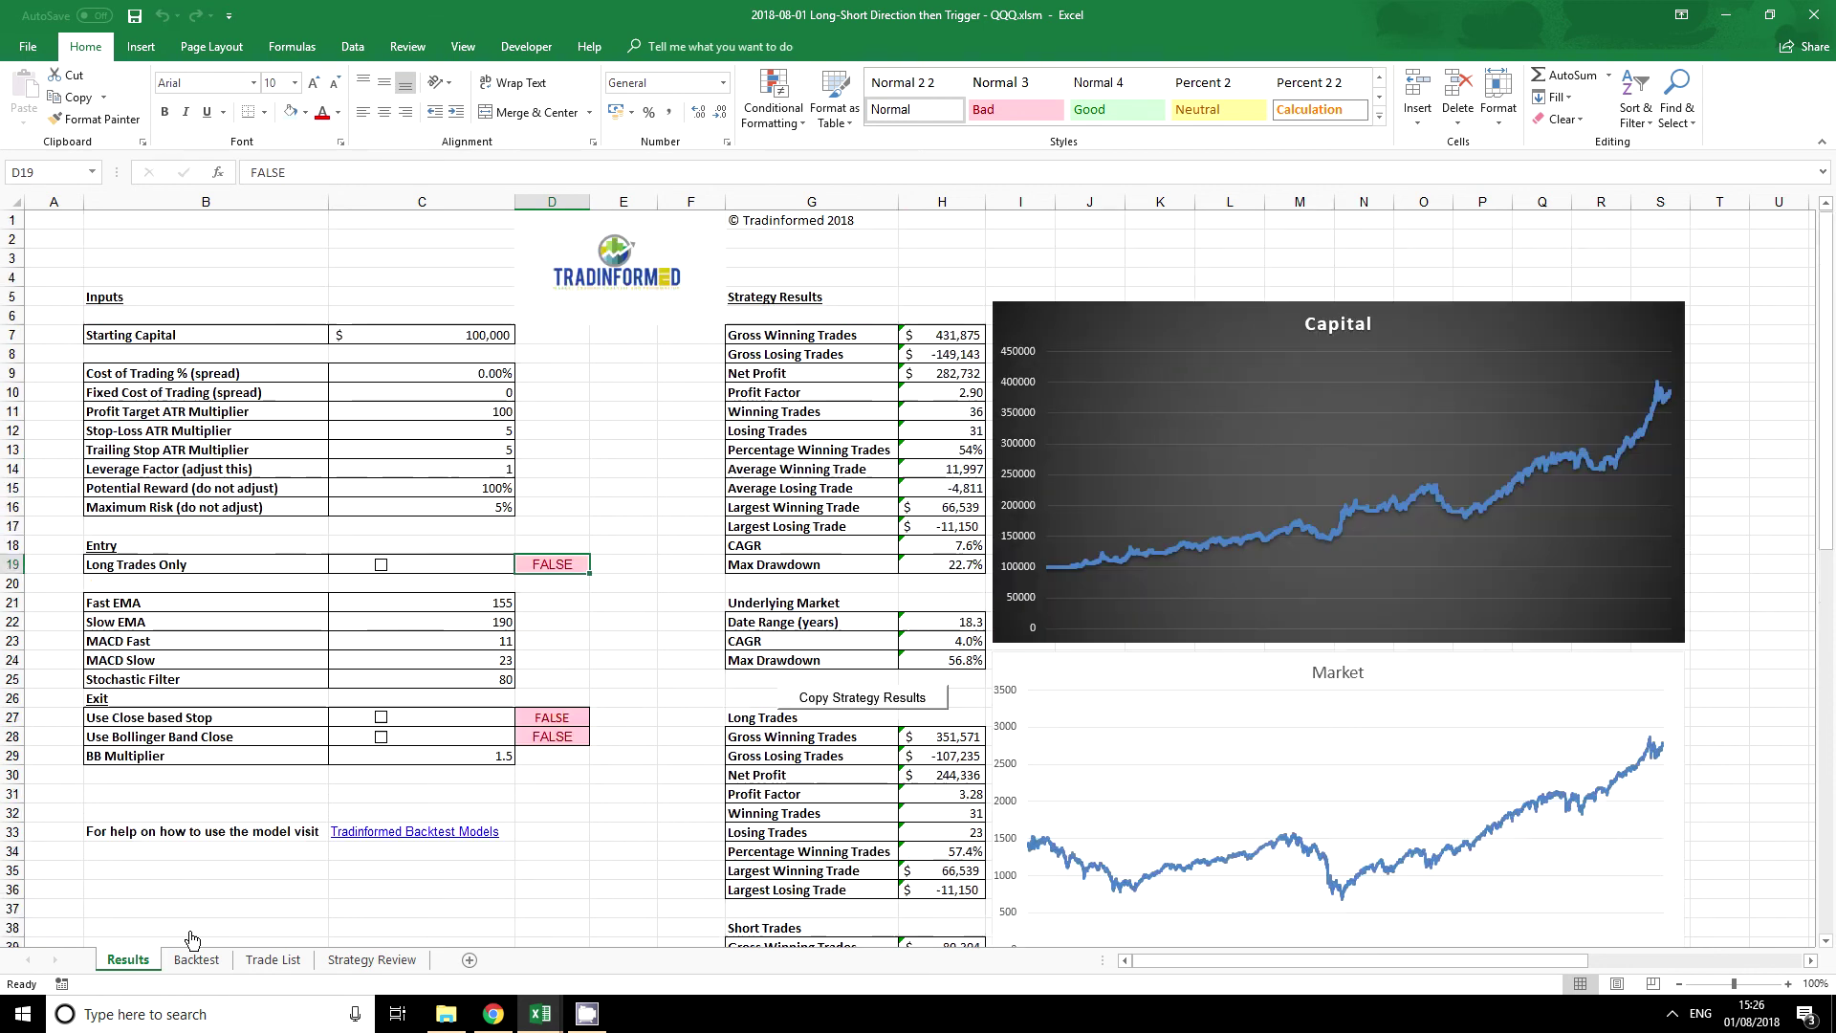
click(197, 962)
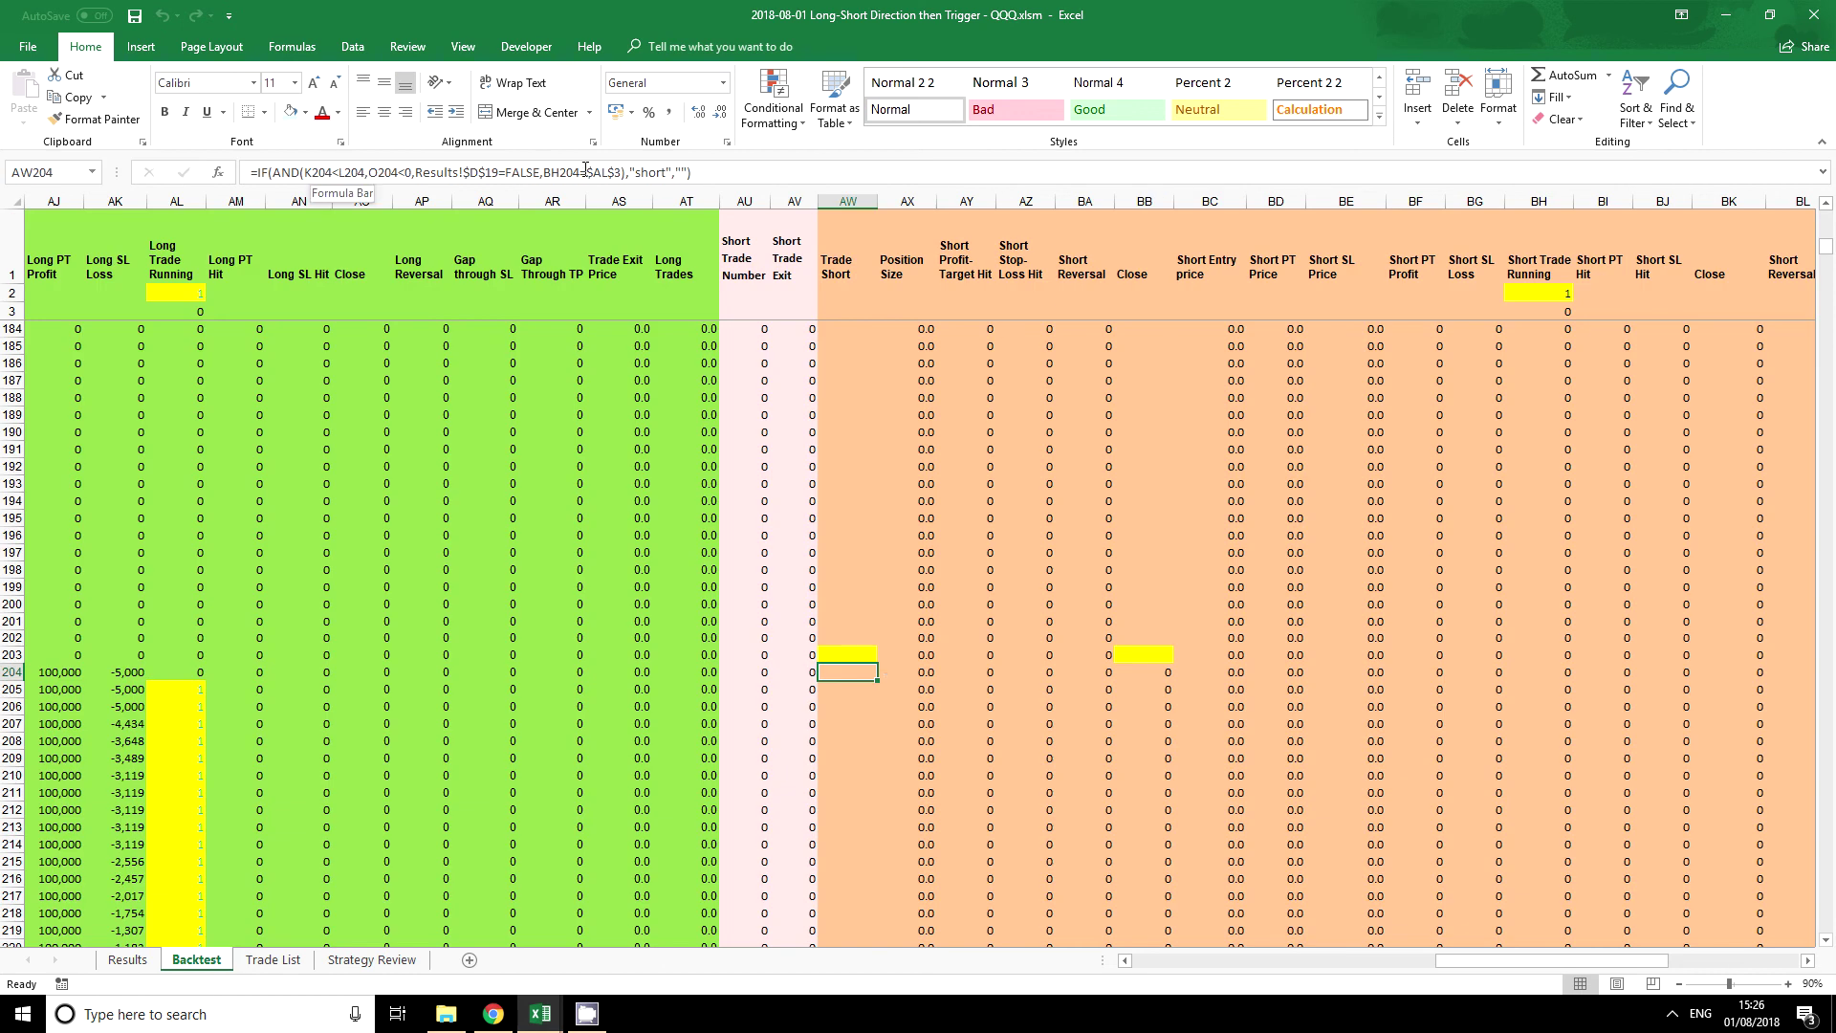
drag(1475, 961, 1432, 934)
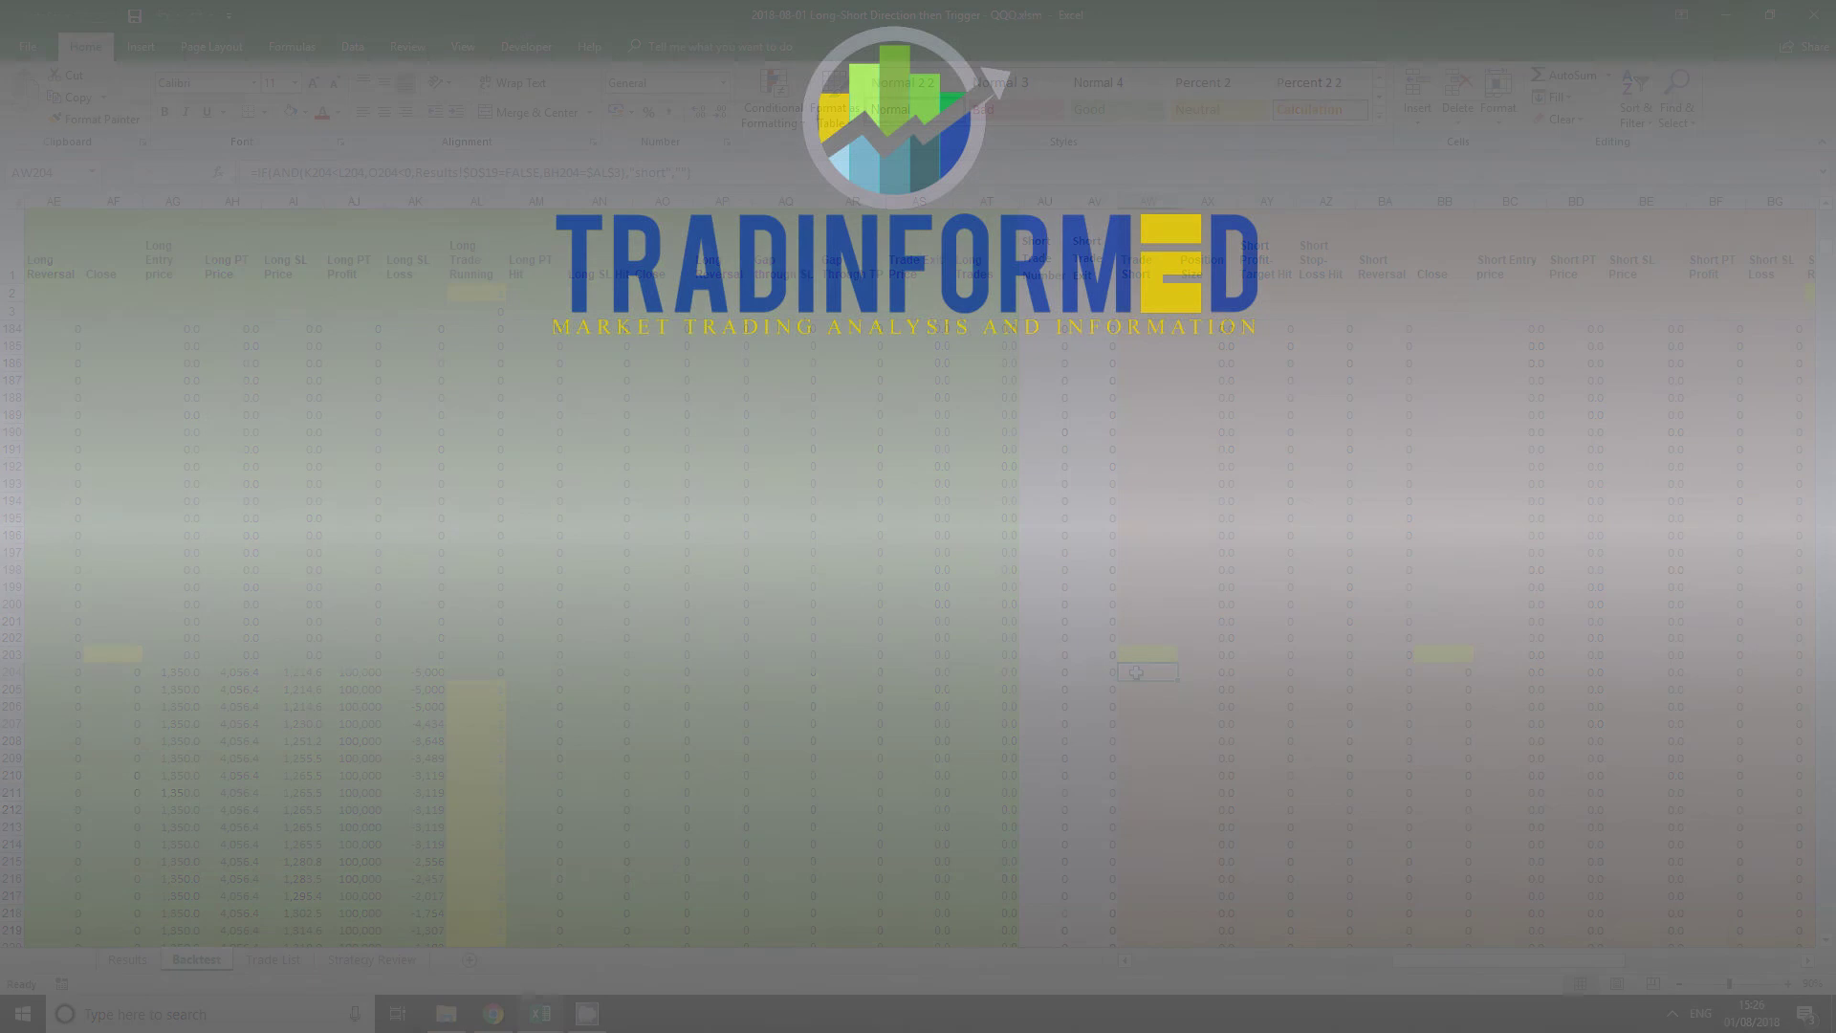